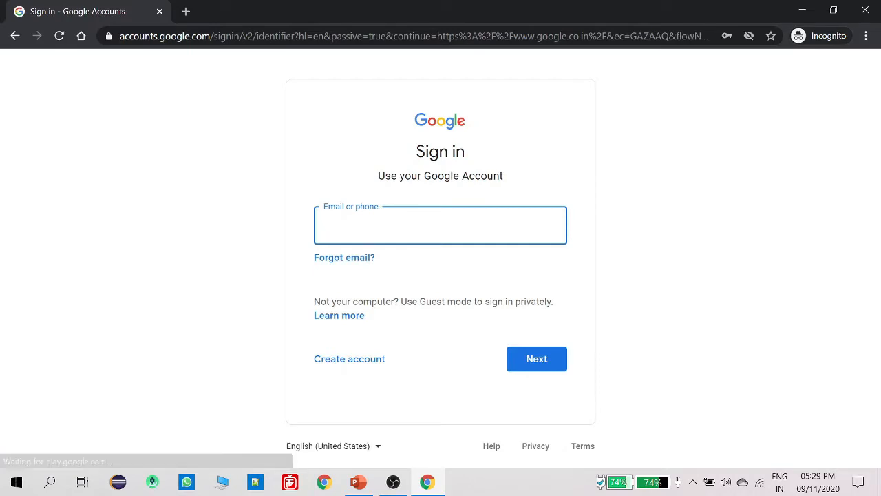
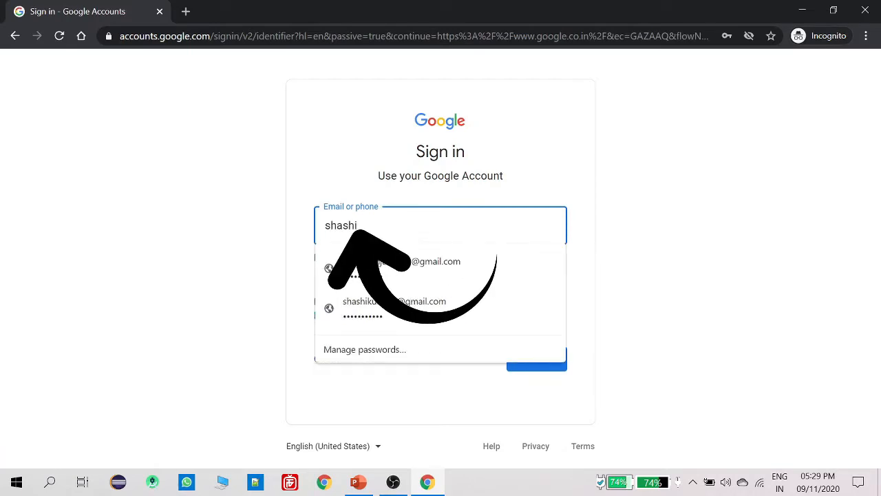
Sign in with the saved Google account and password, then highlight the Forms.google.com line on the slide
left_click(441, 262)
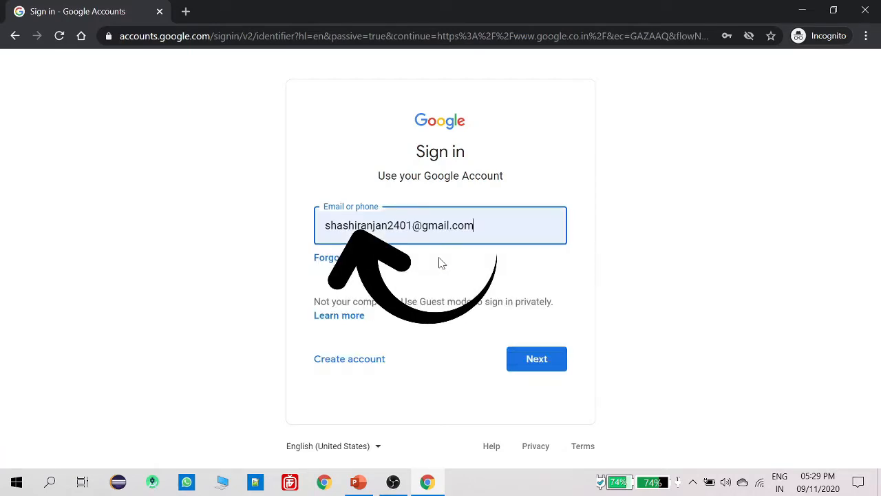
left_click(515, 351)
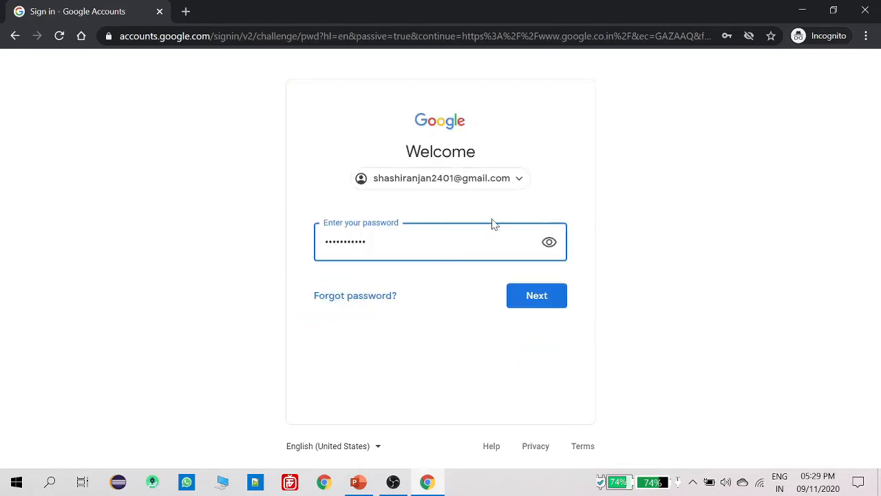
left_click(541, 305)
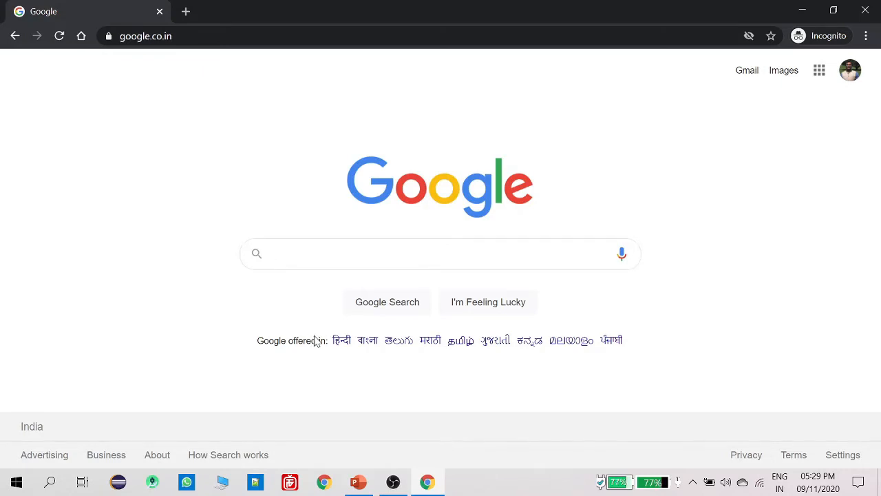
left_click(358, 482)
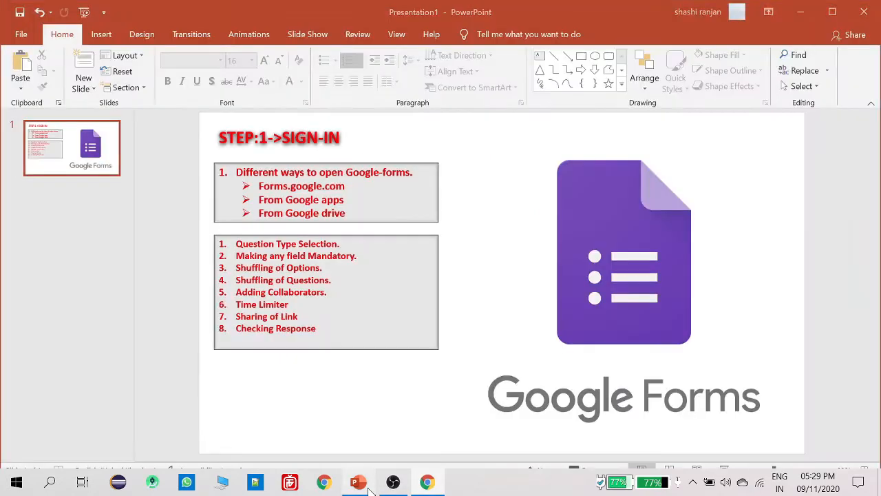
left_click_drag(259, 186, 345, 186)
left_click(324, 482)
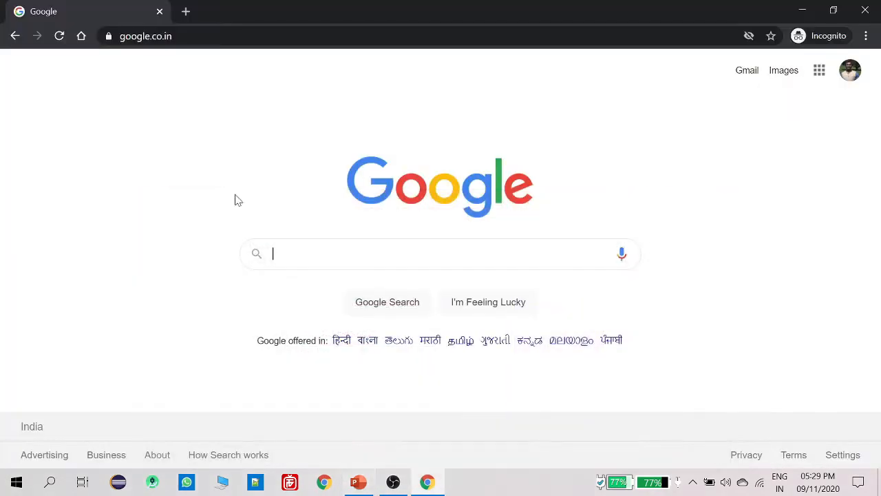
left_click(186, 12)
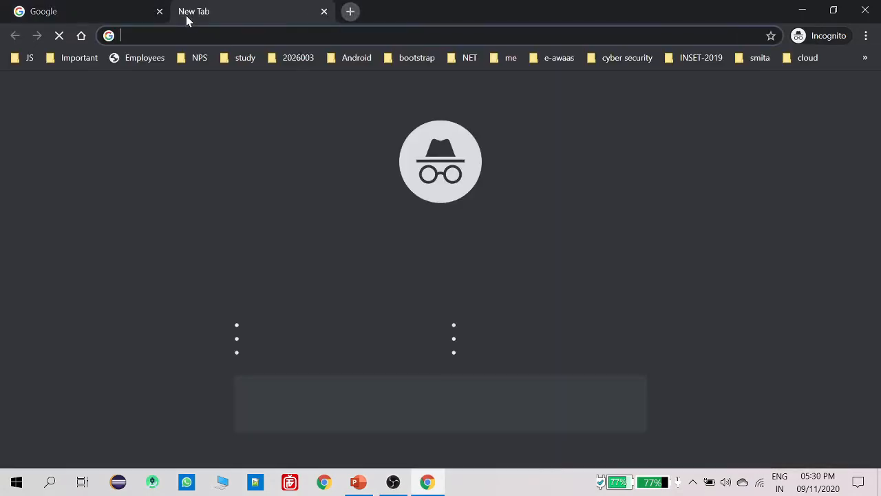
type("forms")
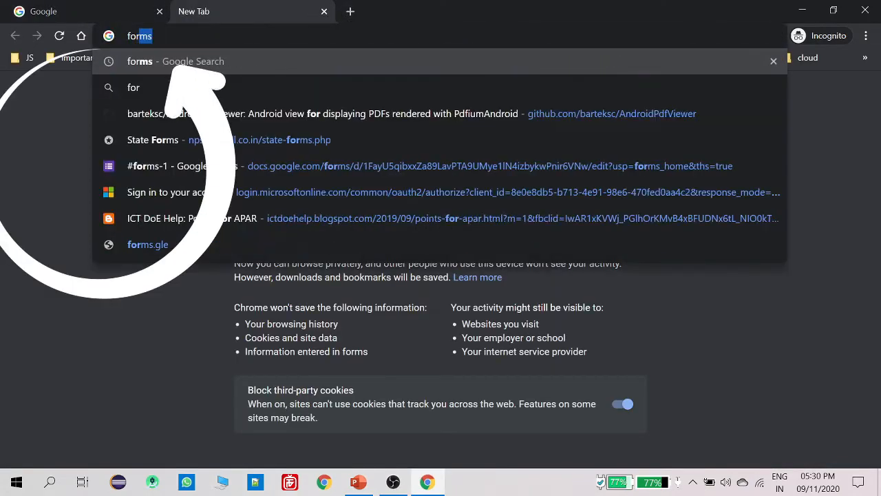
type(".go")
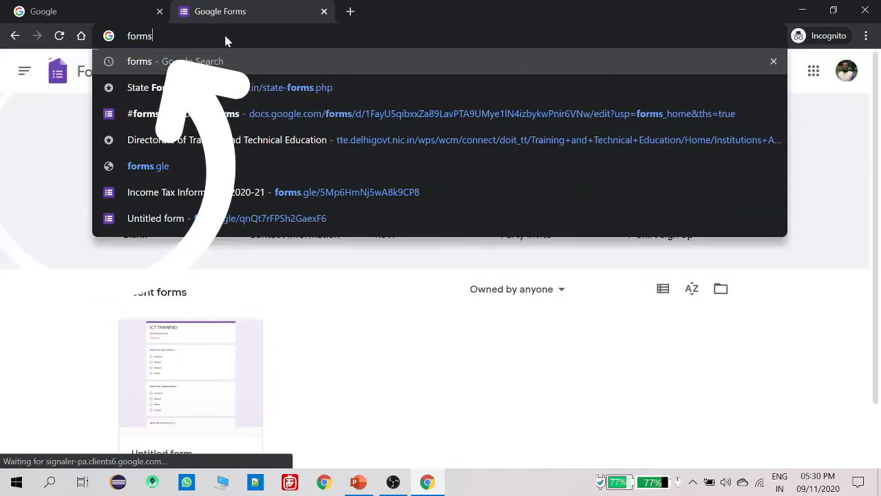
type(".google.c")
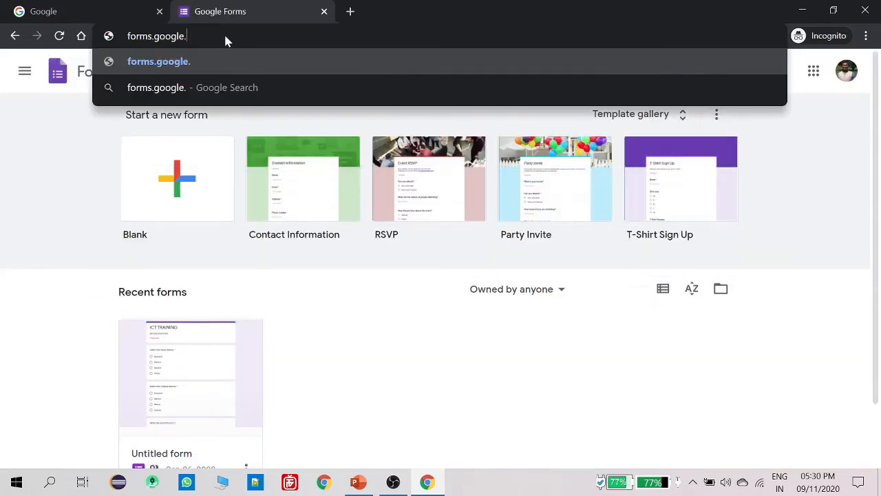
type("om")
key("Return")
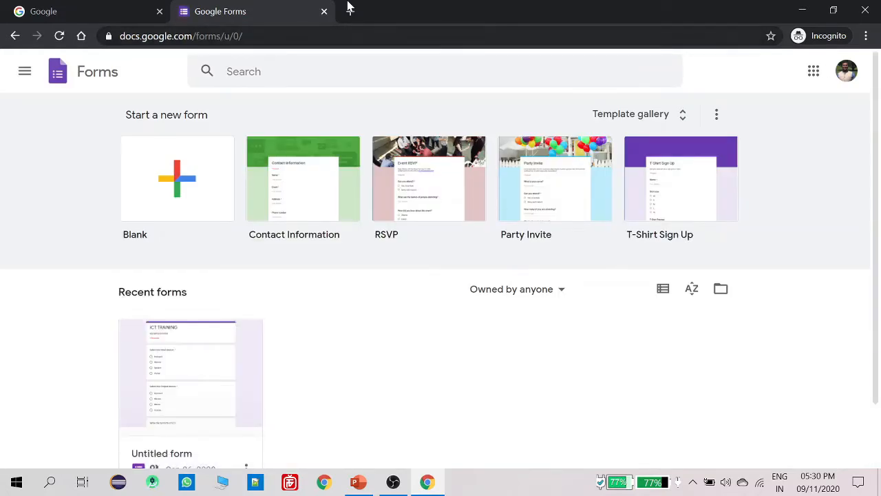
left_click(323, 12)
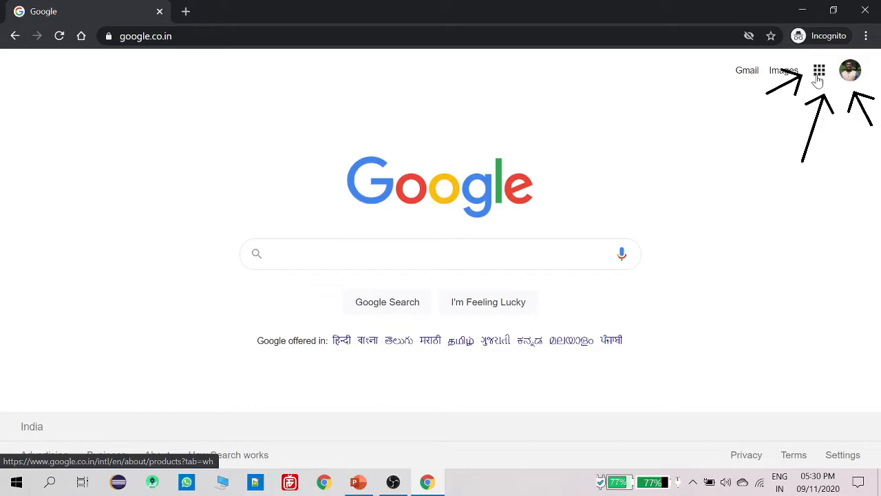
left_click(820, 75)
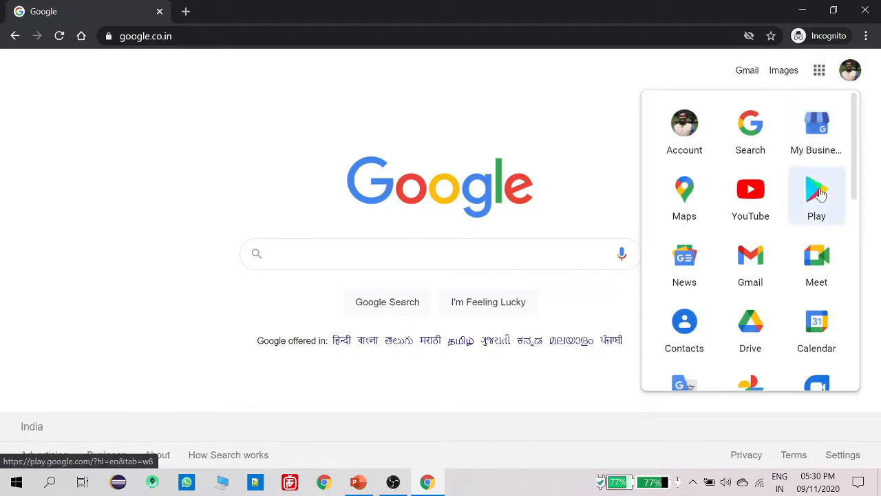
scroll(783, 255, "down", 3)
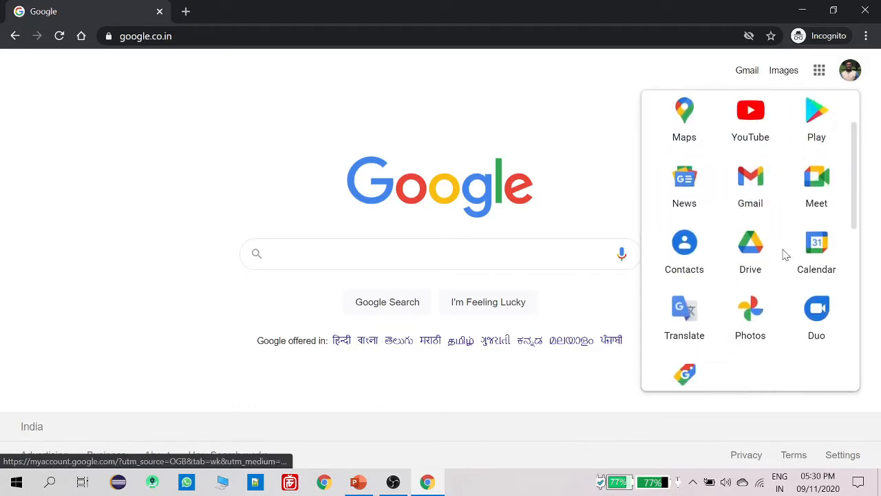
scroll(786, 255, "down", 3)
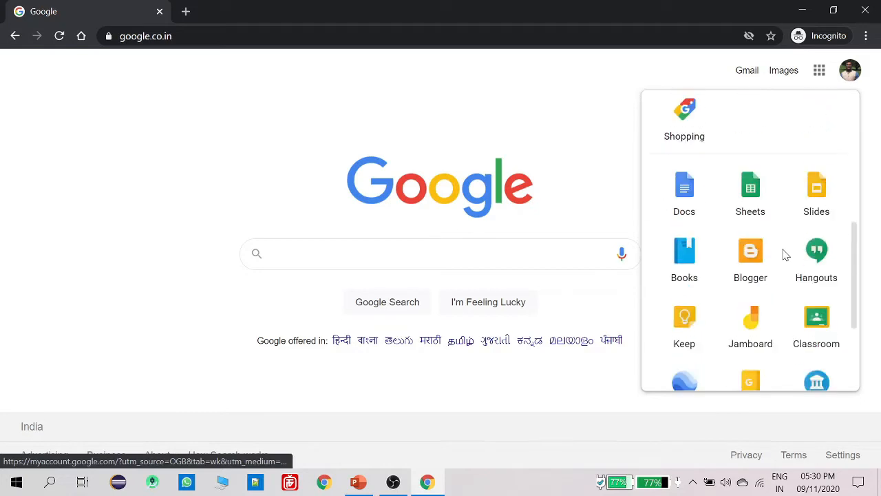
scroll(754, 262, "down", 2)
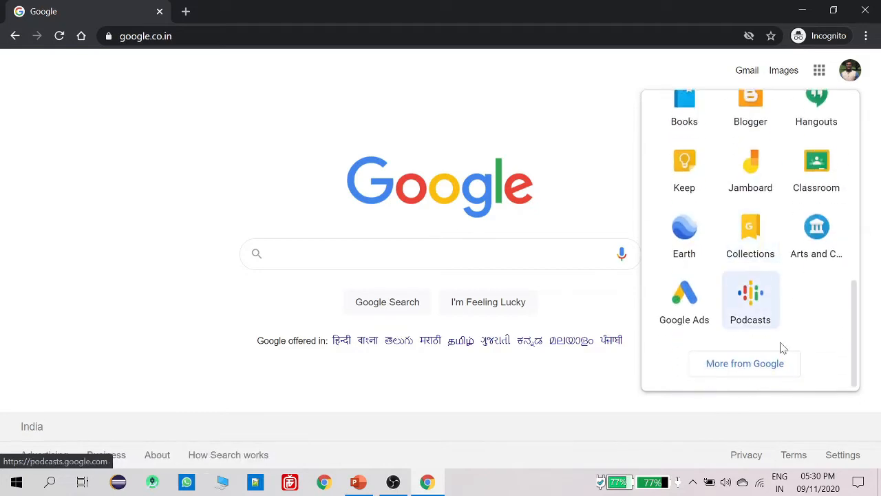
left_click(742, 368)
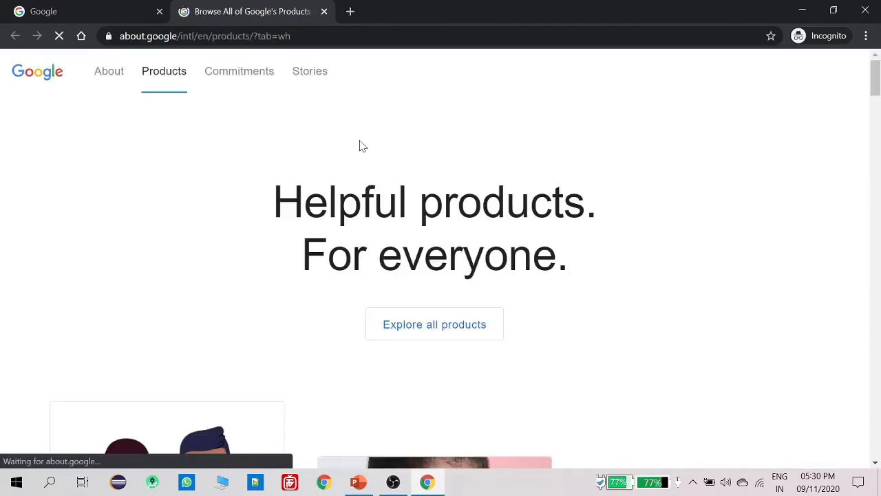
scroll(384, 208, "down", 2)
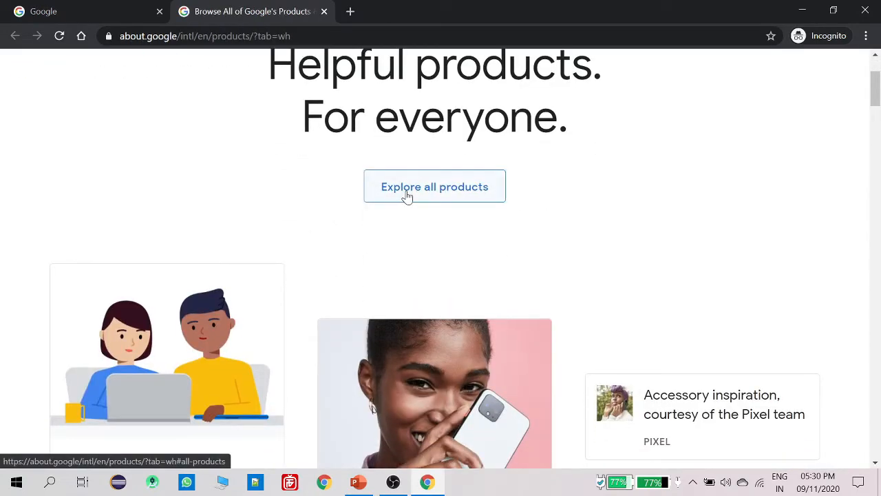
left_click(406, 196)
scroll(406, 207, "down", 2)
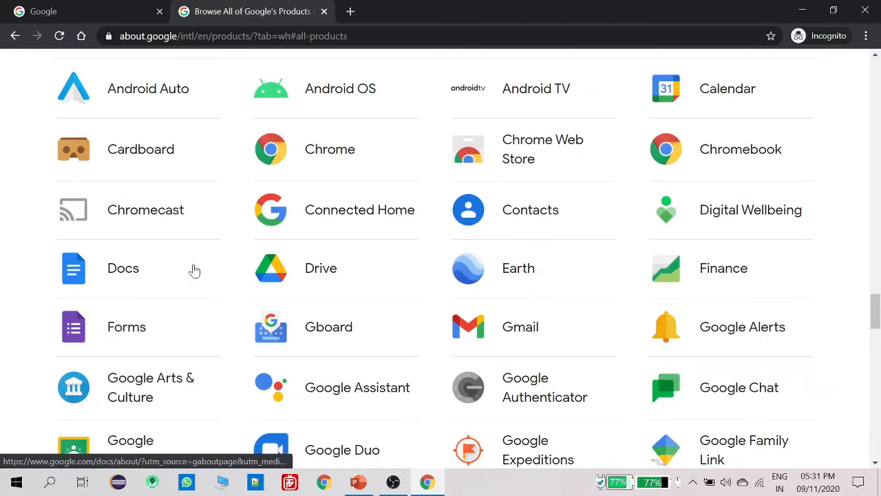
left_click(127, 333)
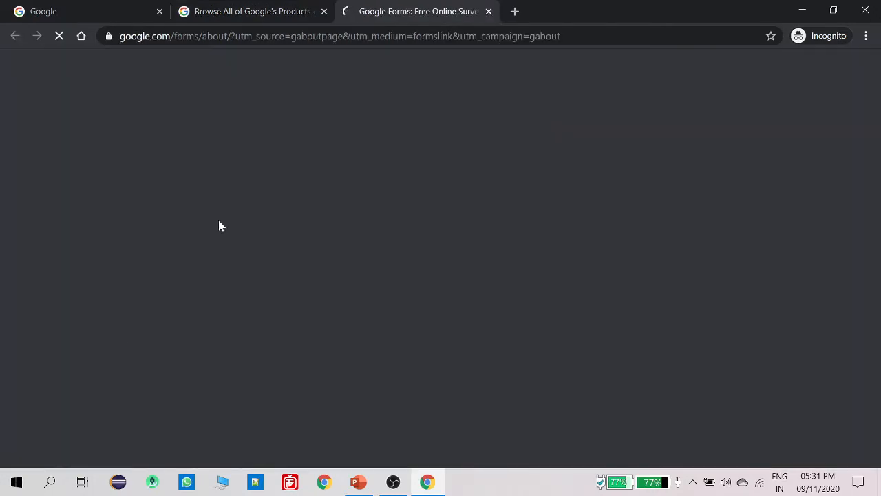
key("ctrl+w")
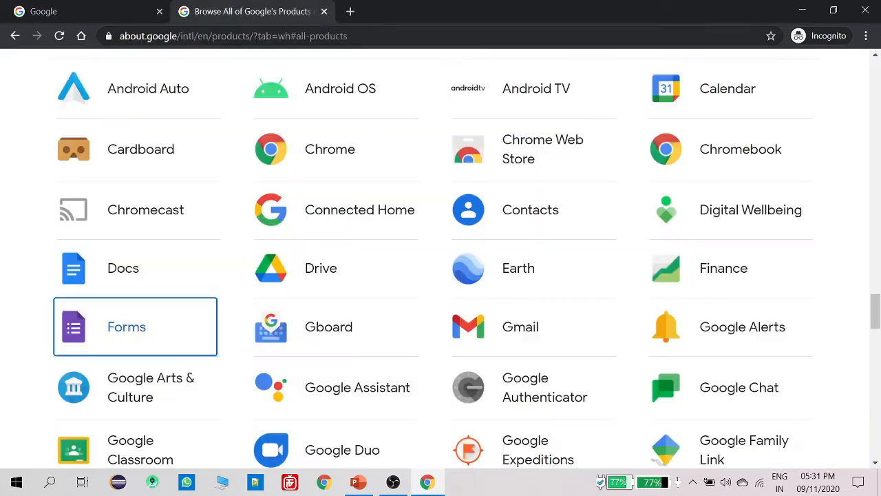
left_click(323, 11)
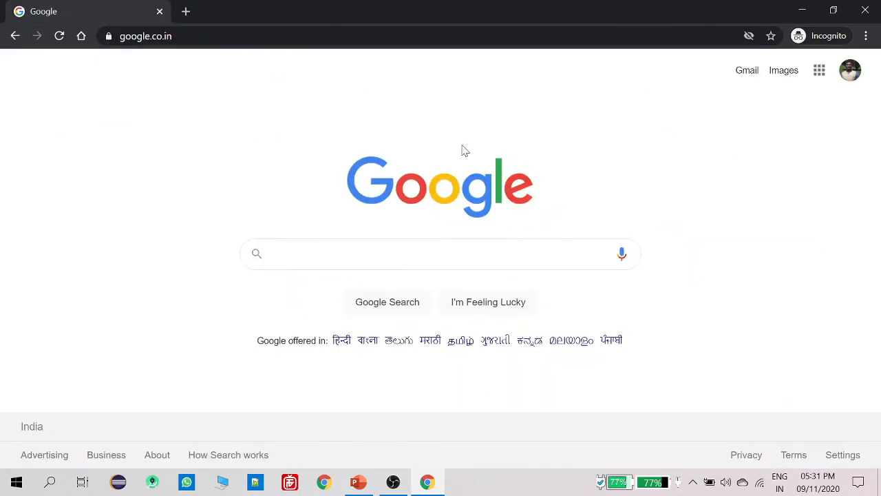
Open Google Drive from the apps grid and create a new blank Google Form
left_click(819, 71)
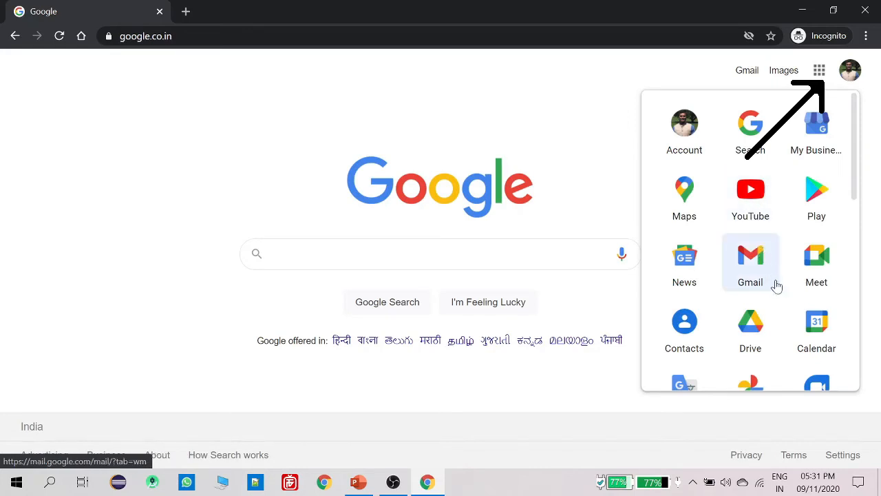
left_click(754, 331)
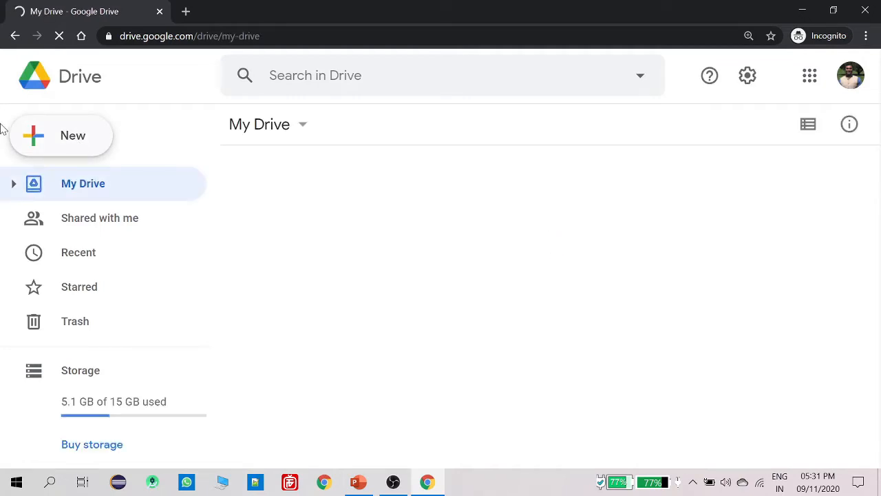
left_click(72, 130)
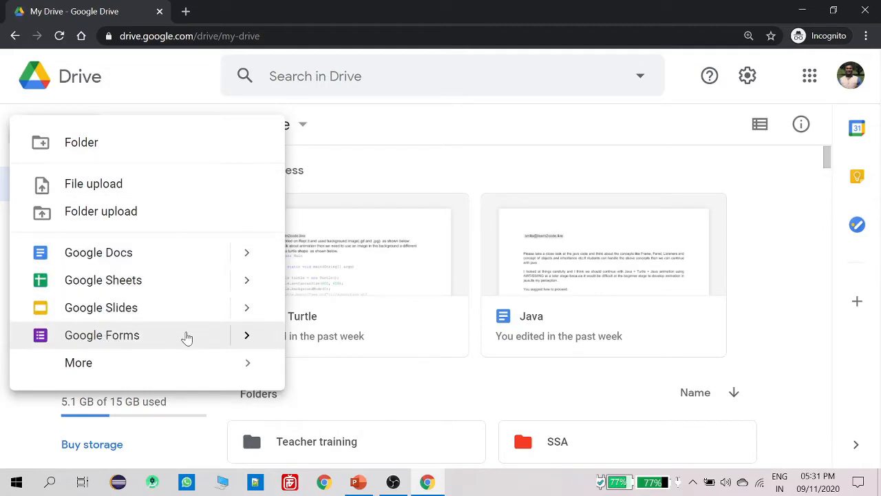
left_click(186, 336)
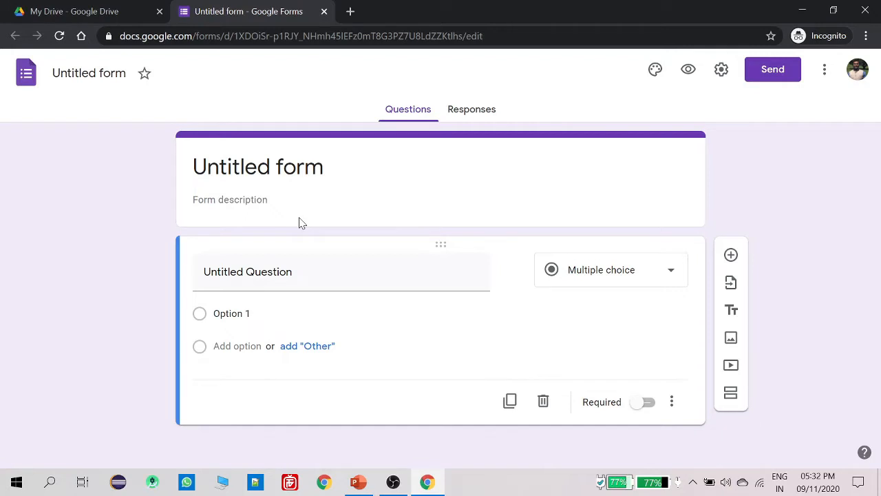
Title the form 'Sample Quiz#01' with the description 'Computer Assesment-2020'
left_click(276, 168)
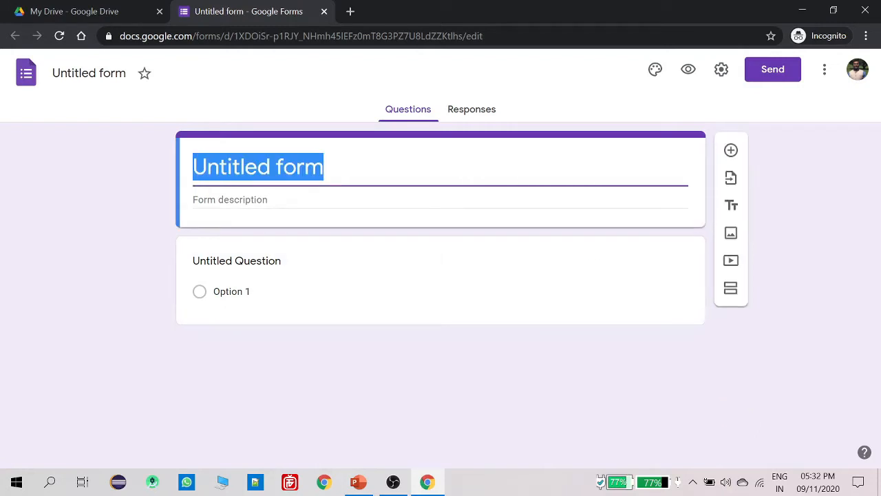
type("Sam")
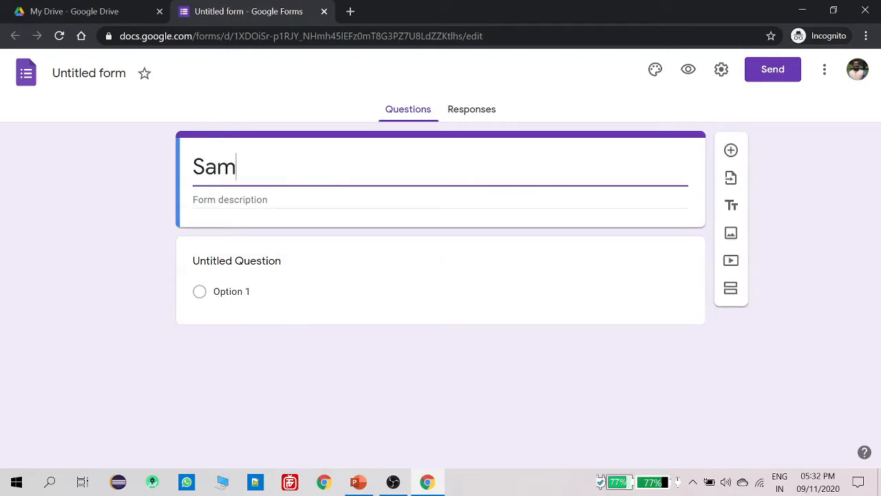
type("ple Qui")
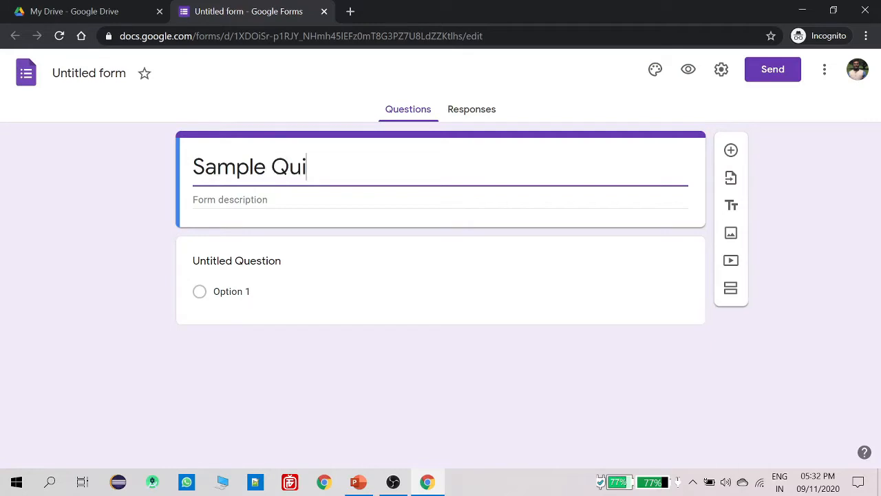
type("z#01")
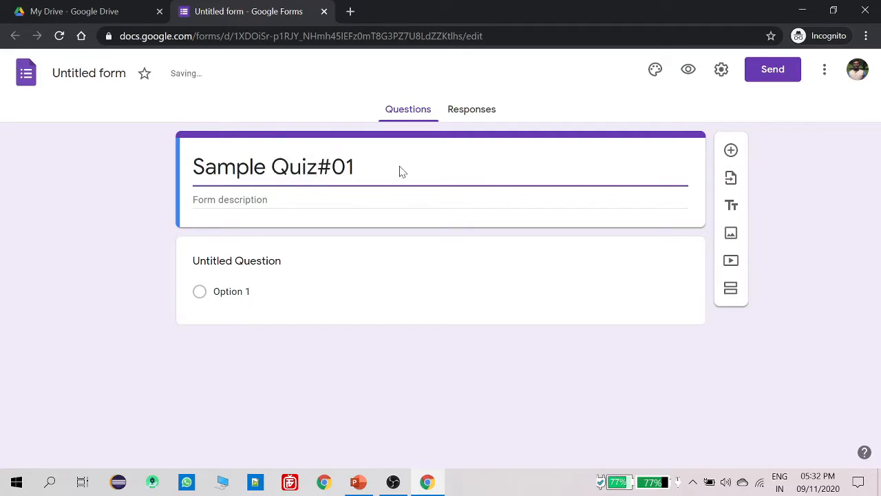
key("Tab")
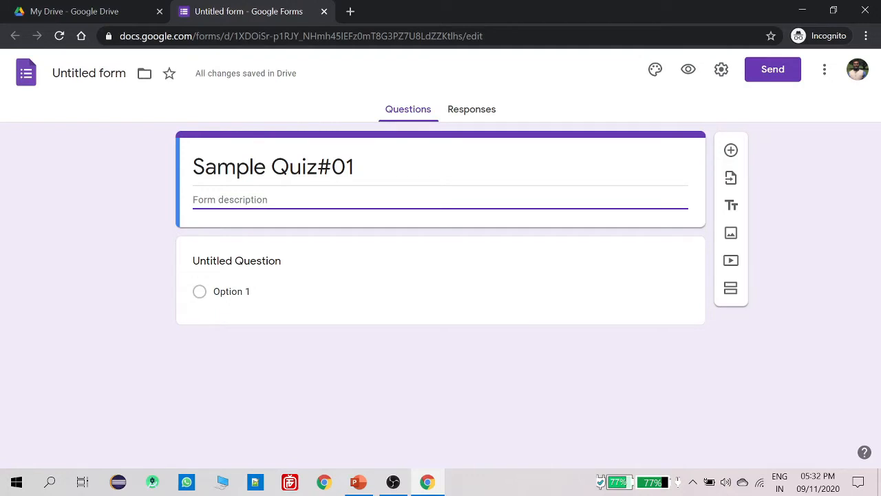
type("Compu")
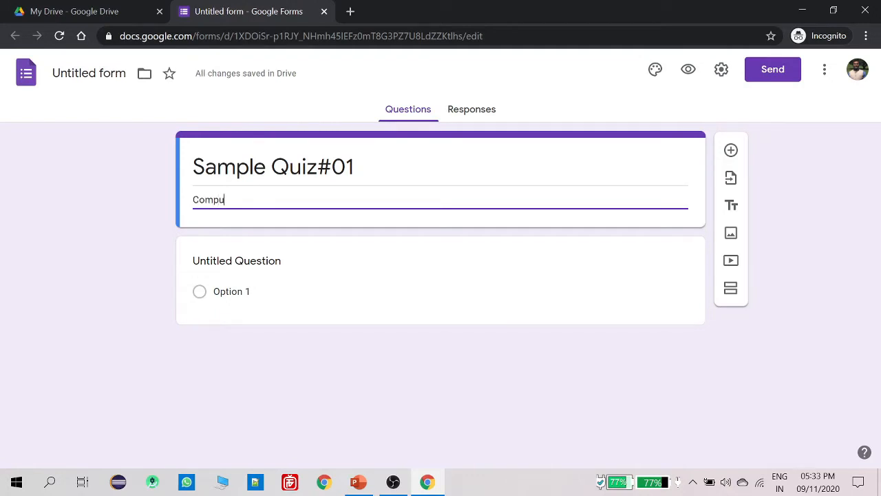
type("ter Ass")
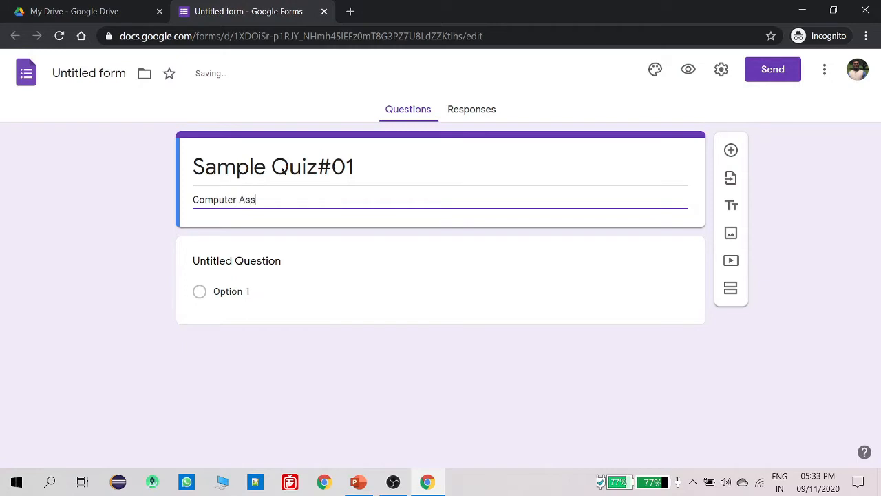
type("esment2020-")
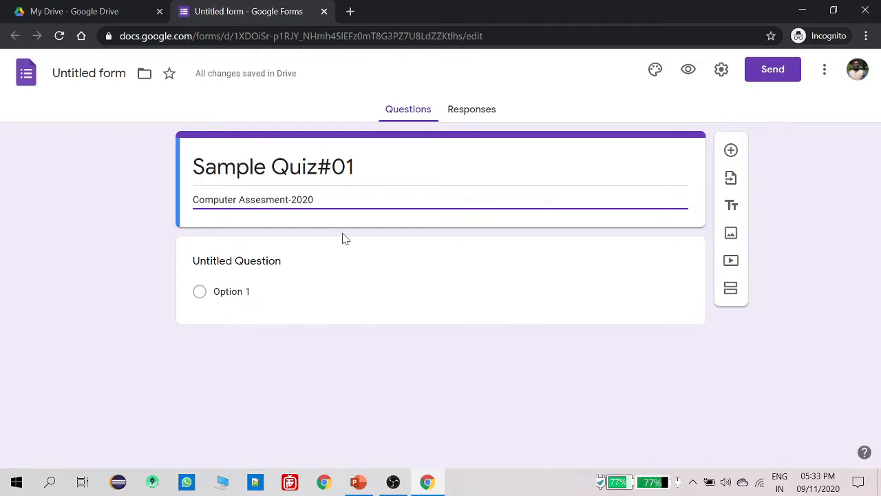
left_click(558, 373)
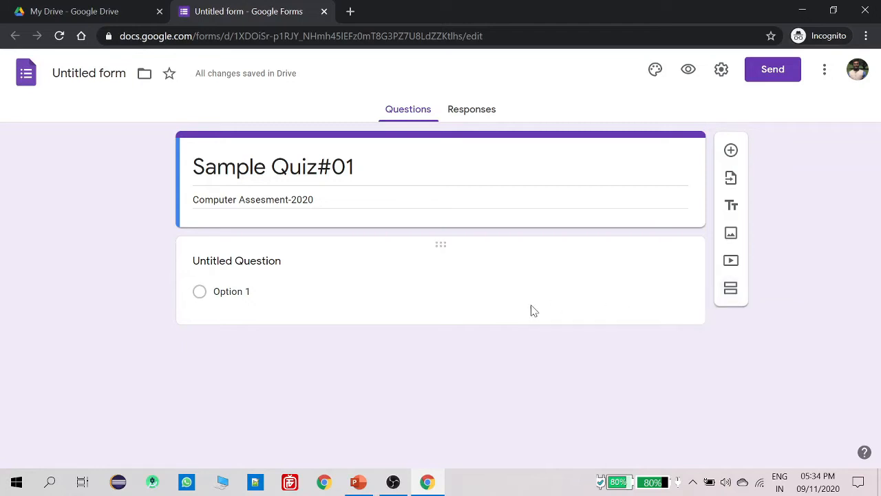
Make the first question a short-answer question titled NAME
left_click(282, 280)
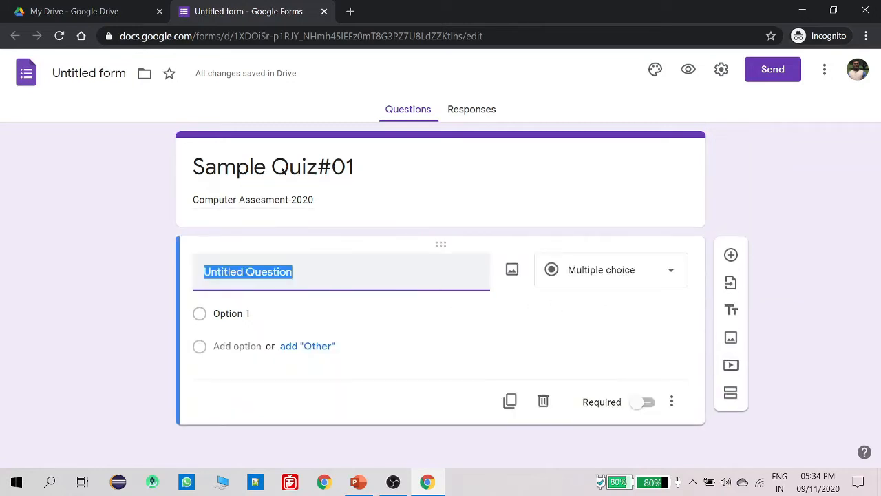
type("NAME")
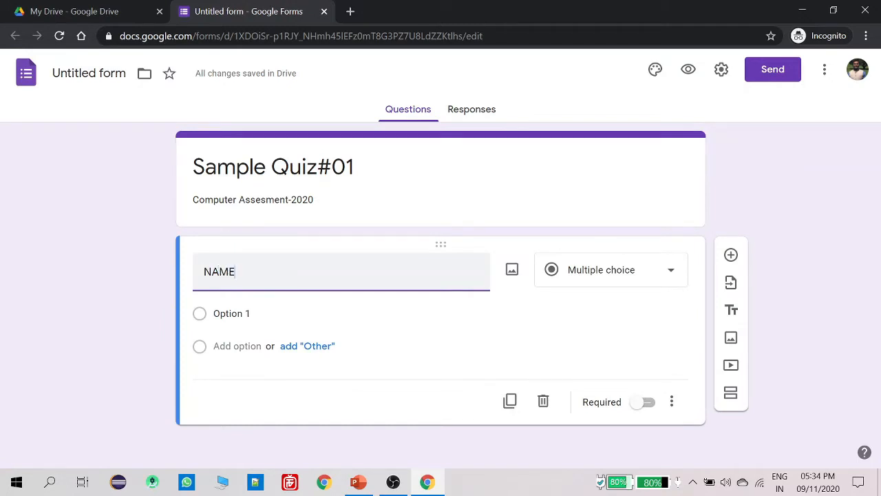
left_click(619, 286)
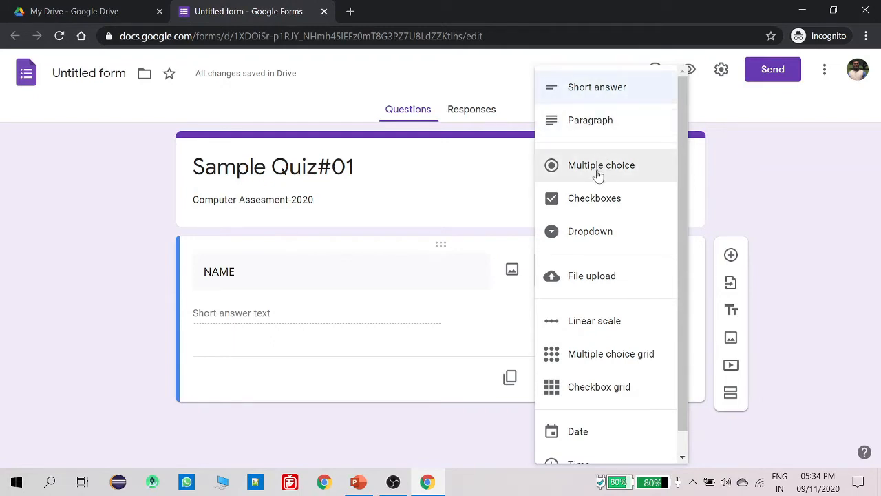
left_click(597, 106)
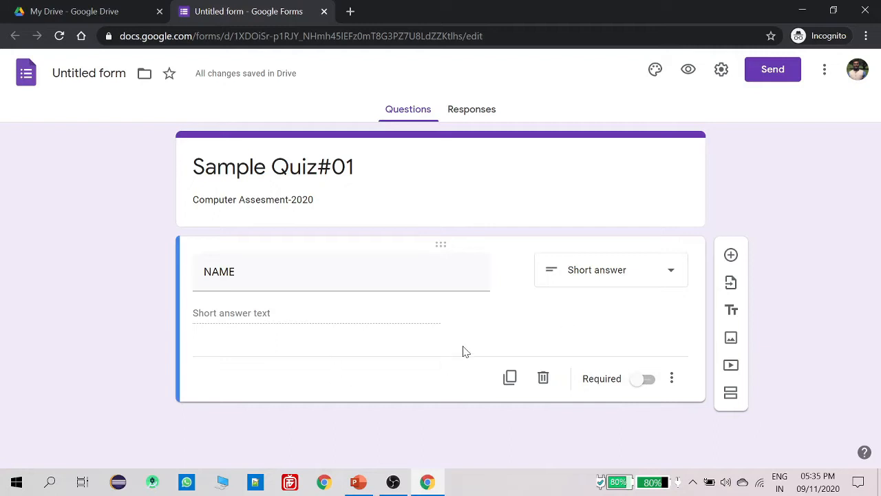
Add a STUDENT ID question and start a third question titled CLASS
left_click(731, 255)
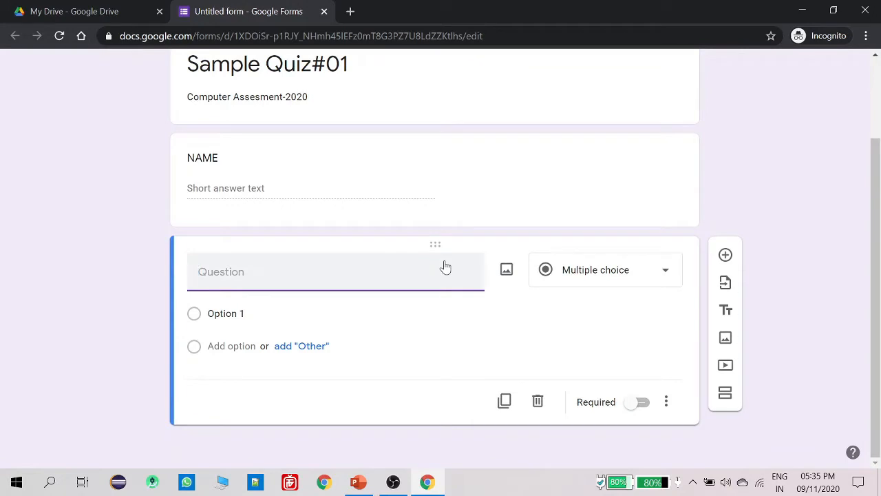
type("STUDENT ID")
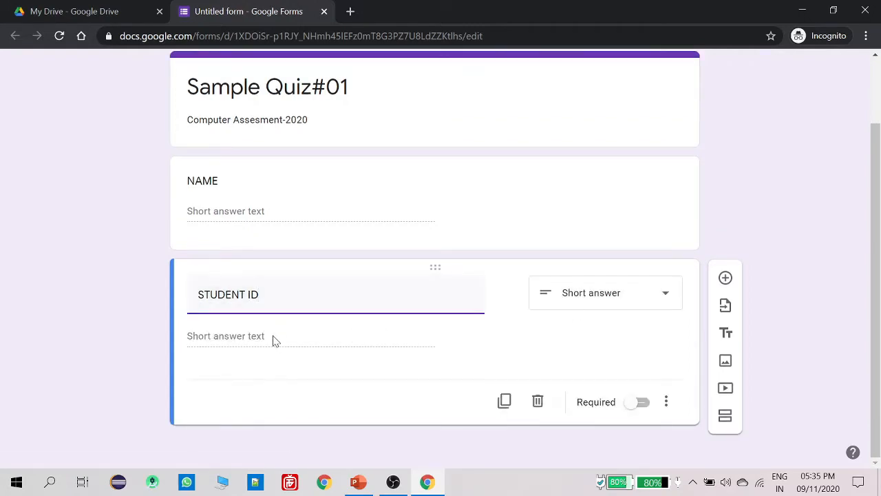
left_click(203, 337)
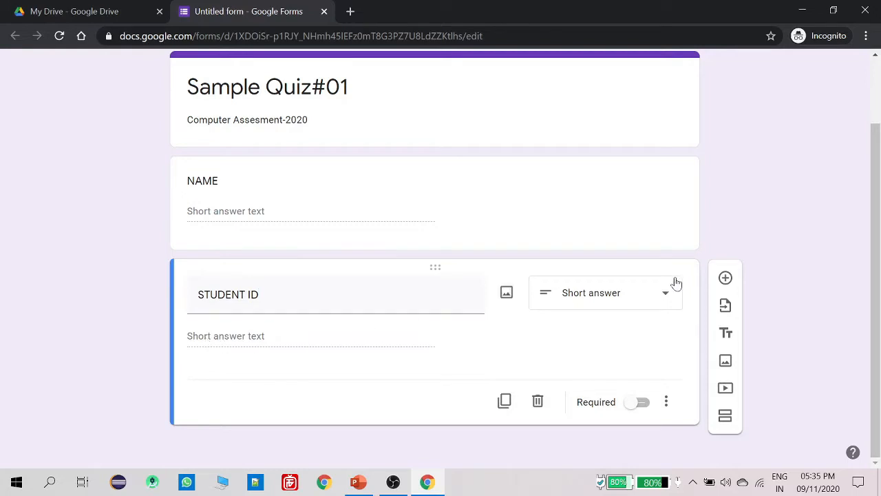
left_click(724, 279)
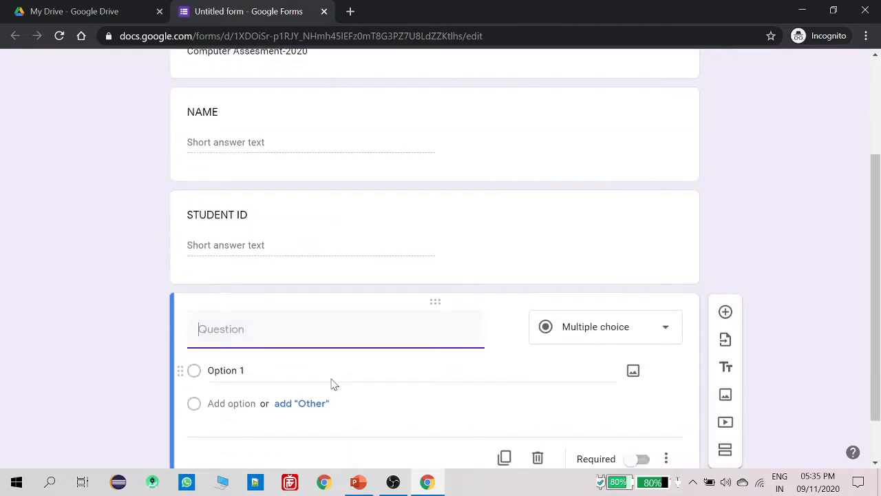
type("CLASS")
Keep CLASS as multiple choice and enter options VI, VII and VIII
scroll(344, 352, "down", 1)
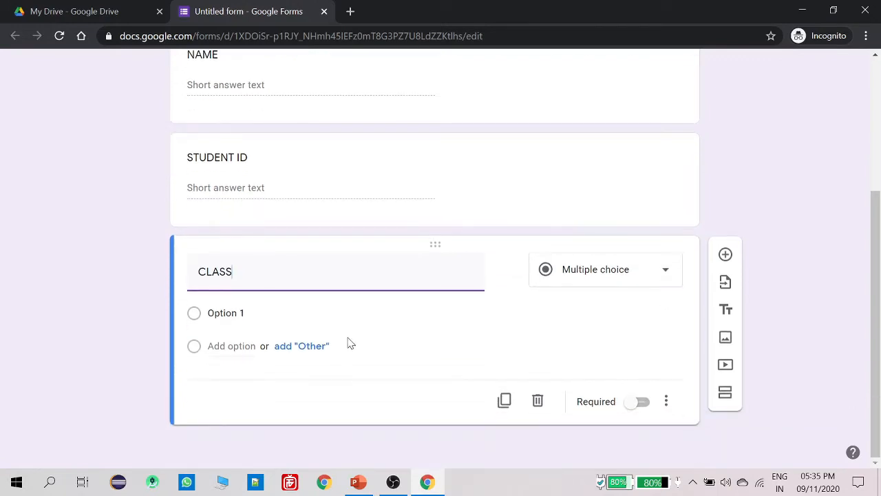
left_click(585, 274)
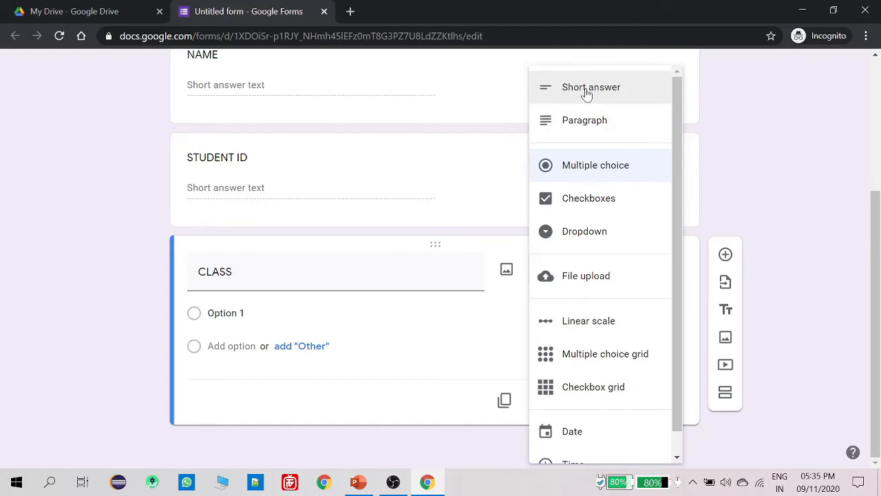
left_click(578, 172)
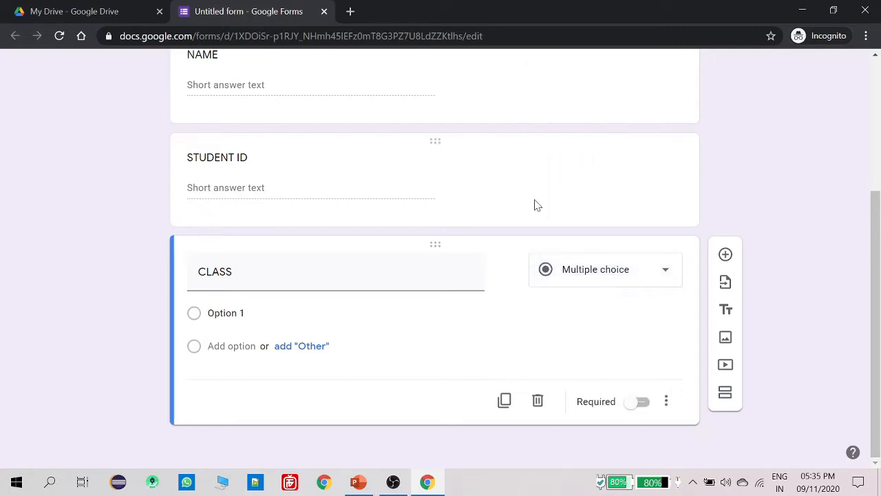
left_click(229, 313)
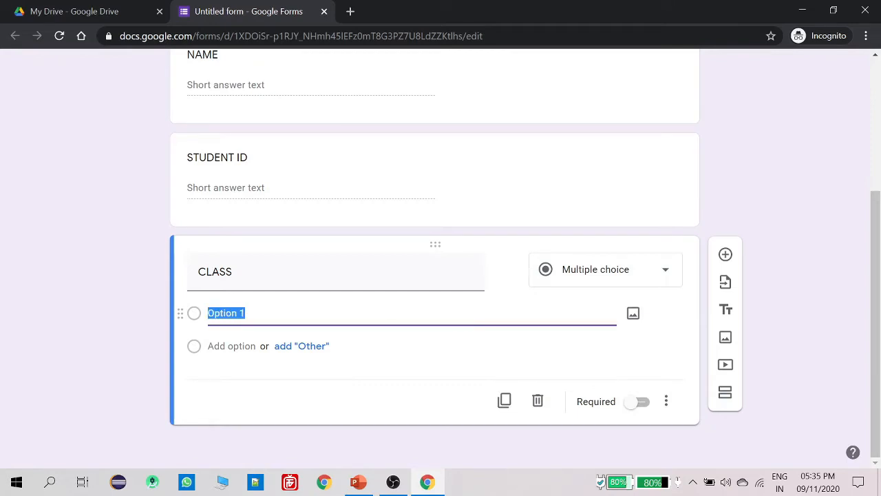
type("VI")
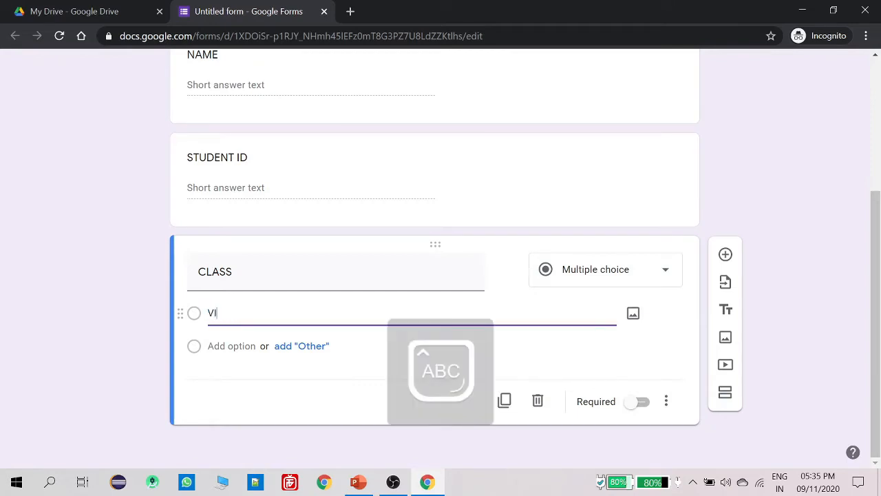
key("Return")
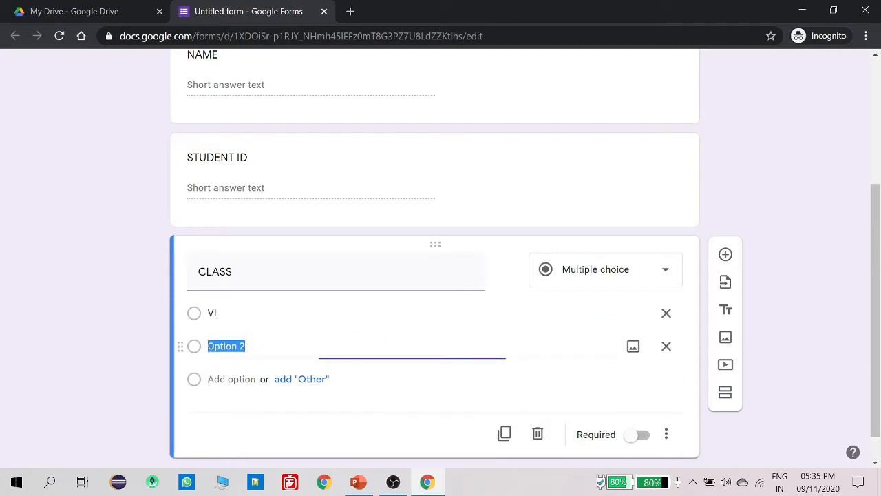
type("VII")
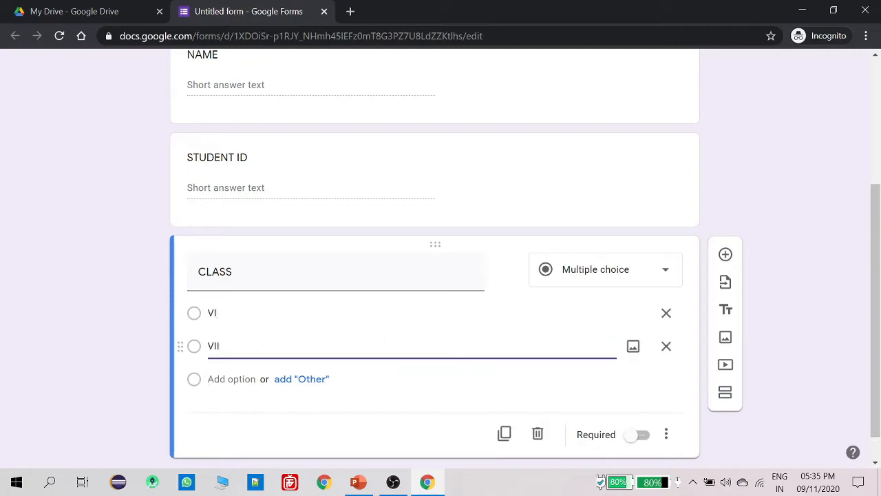
key("Return")
type("VIII")
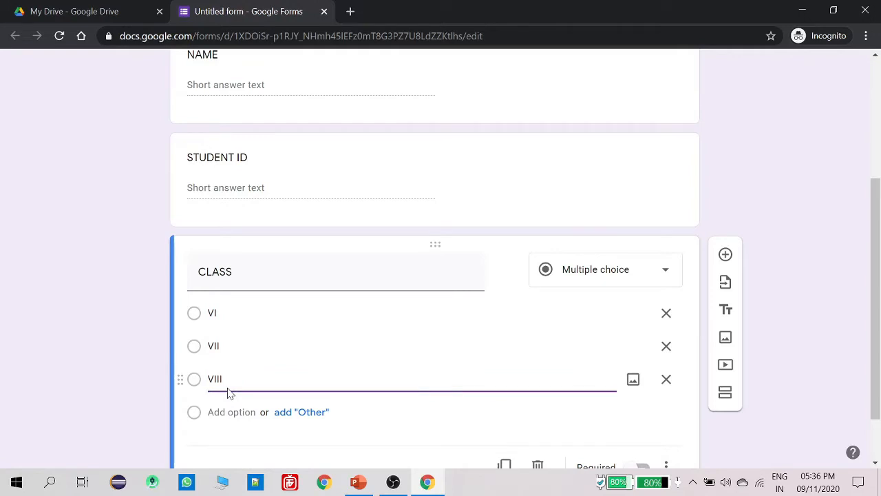
Add the remaining CLASS options IX, X, XI and XII
scroll(230, 393, "down", 1)
key("Return")
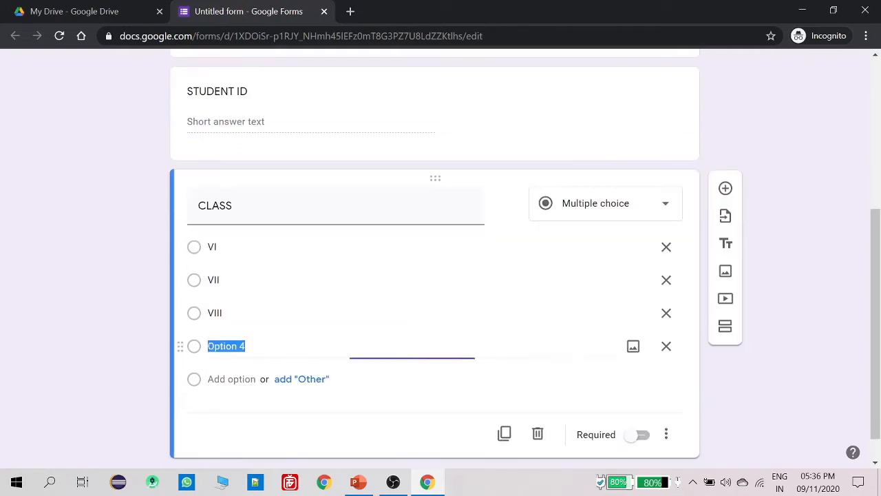
type("IX")
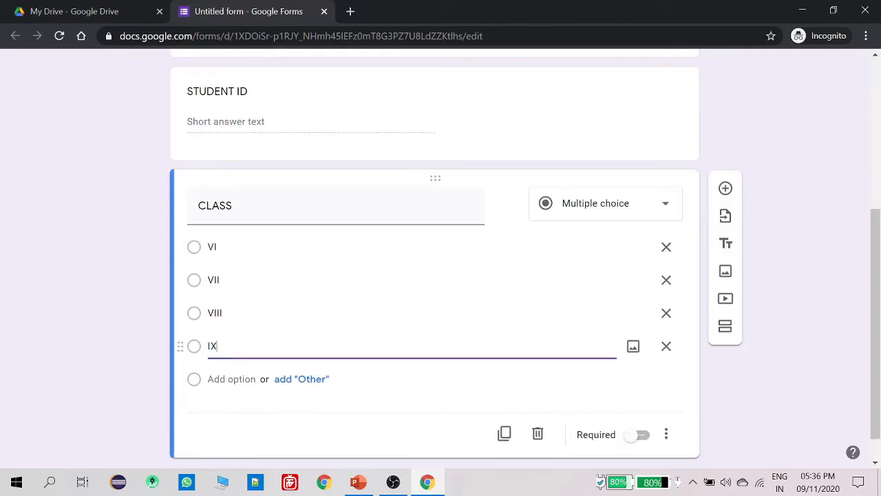
key("Return")
type("X")
key("Return")
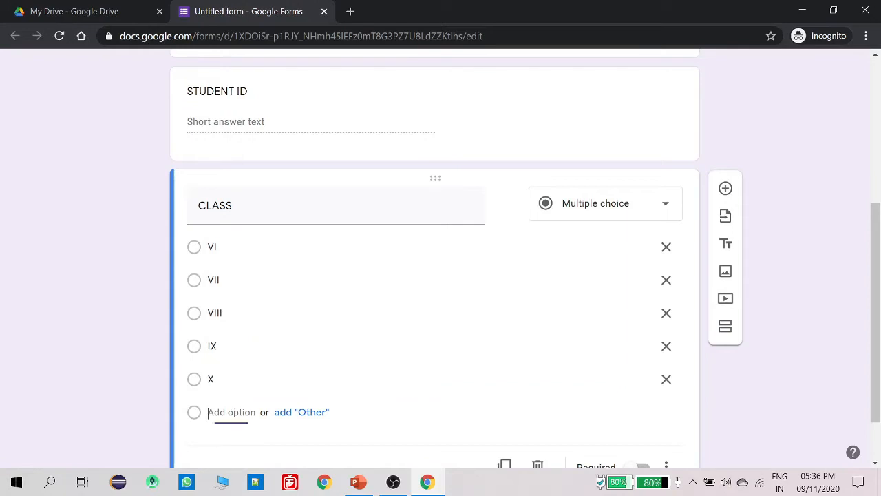
type("XI")
key("Return")
type("XII")
scroll(292, 383, "down", 1)
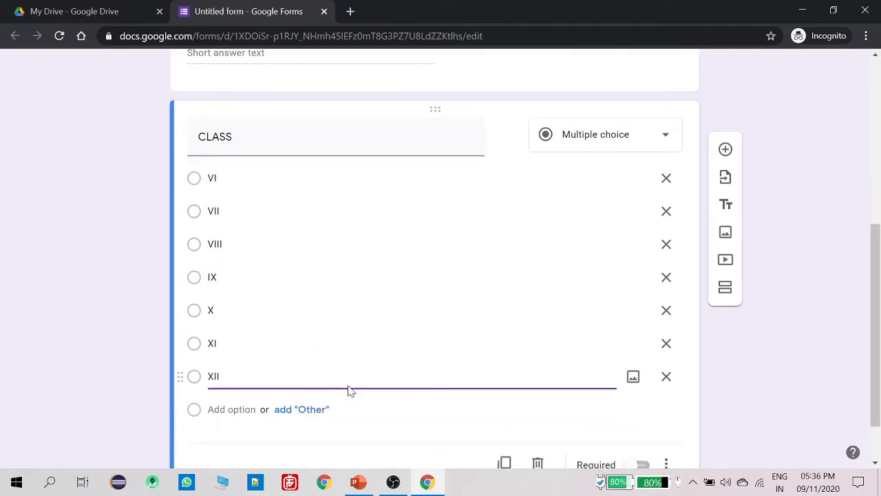
left_click(307, 433)
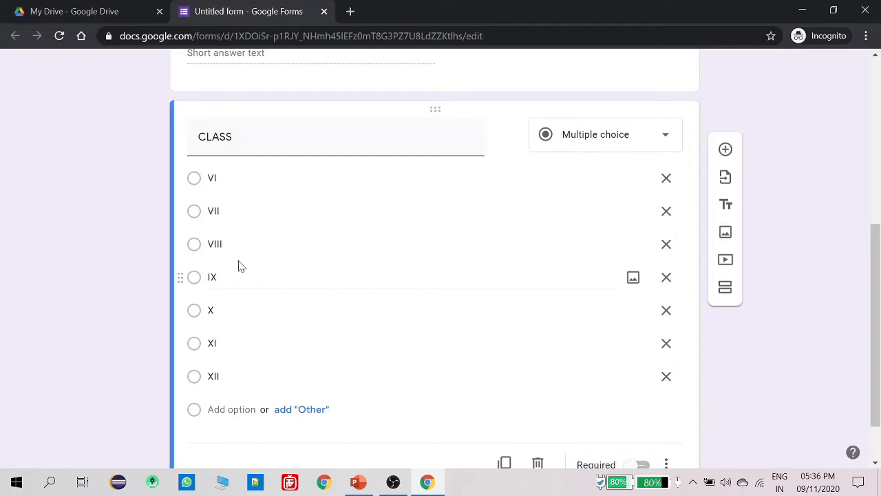
scroll(353, 232, "down", 1)
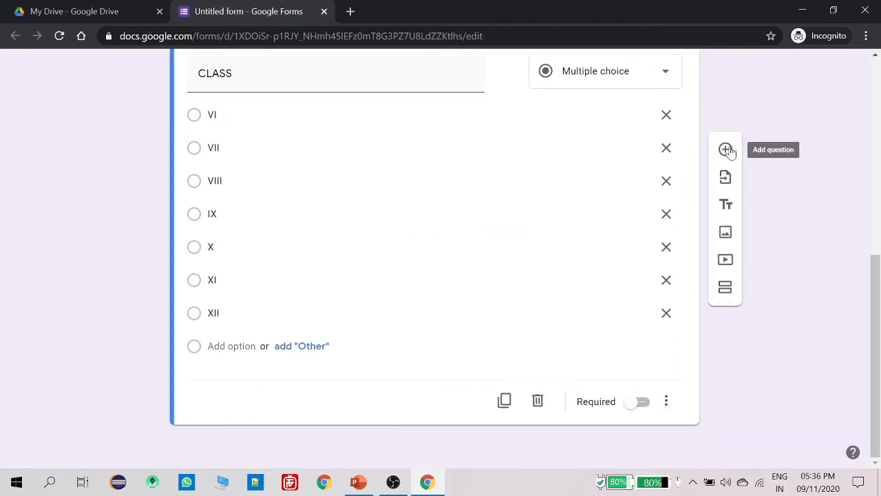
left_click(726, 150)
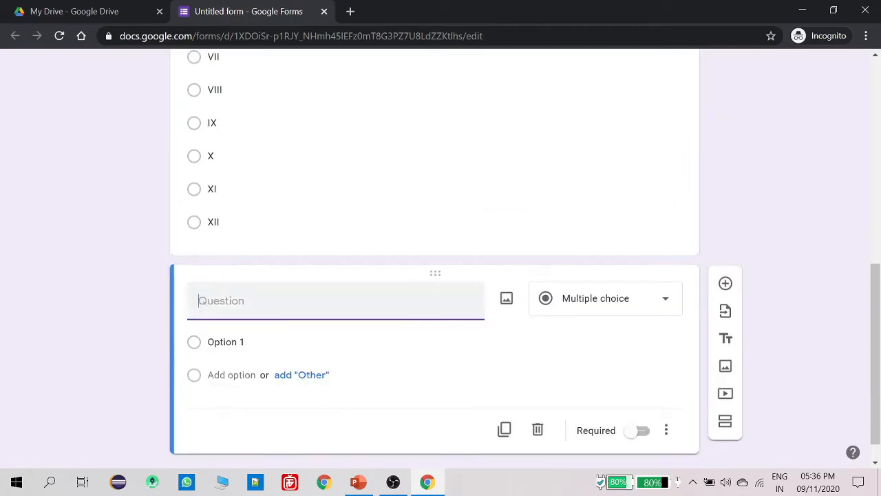
type("SECTION")
left_click(211, 342)
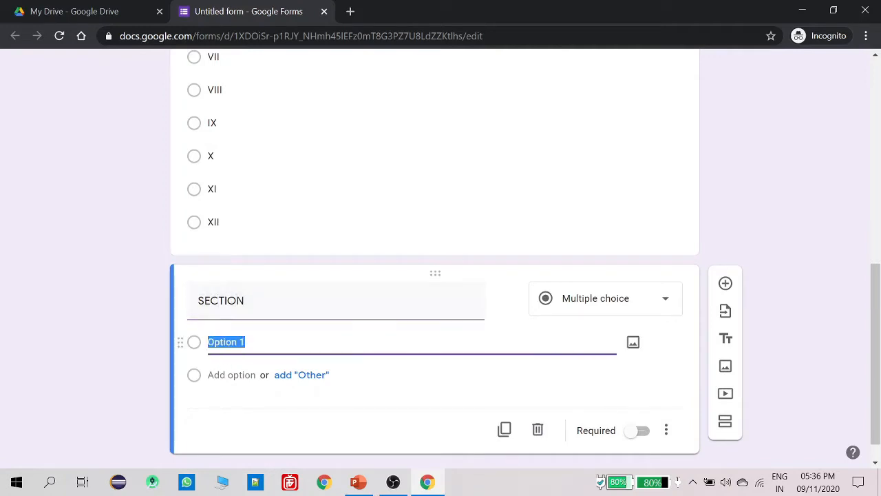
type("A")
key("Return")
type("B")
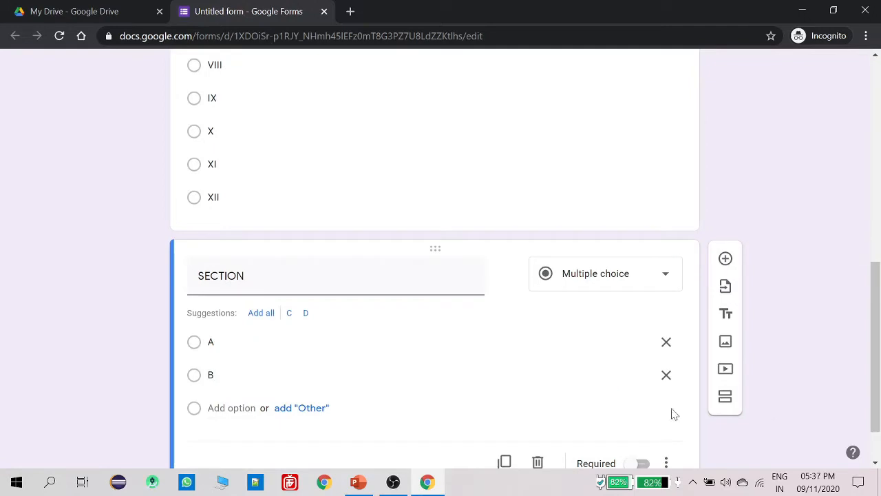
scroll(337, 374, "up", 15)
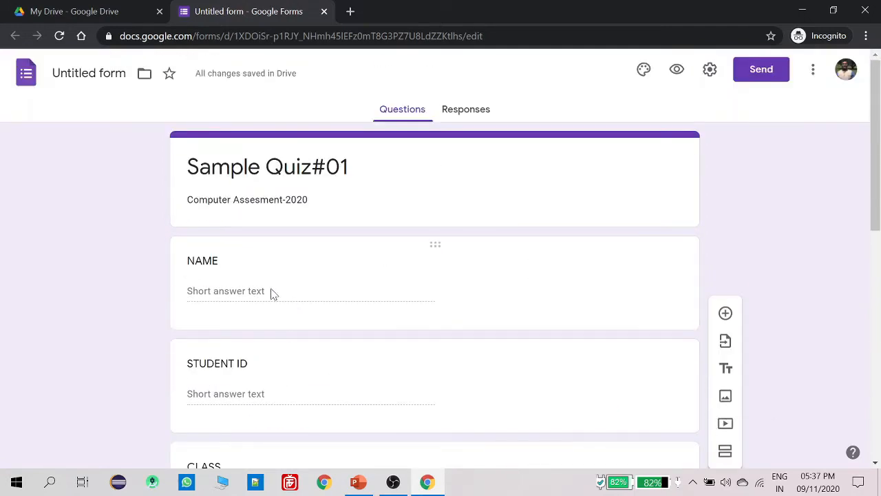
scroll(232, 290, "down", 2)
scroll(237, 259, "down", 6)
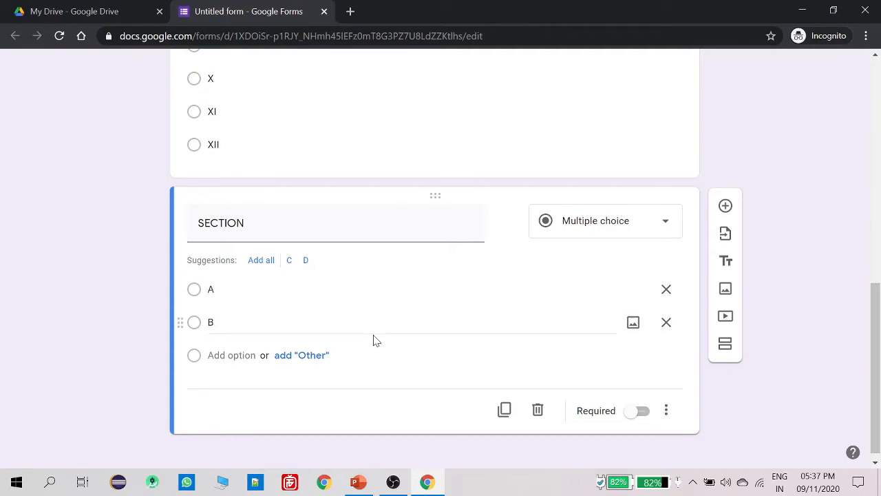
scroll(375, 339, "down", 1)
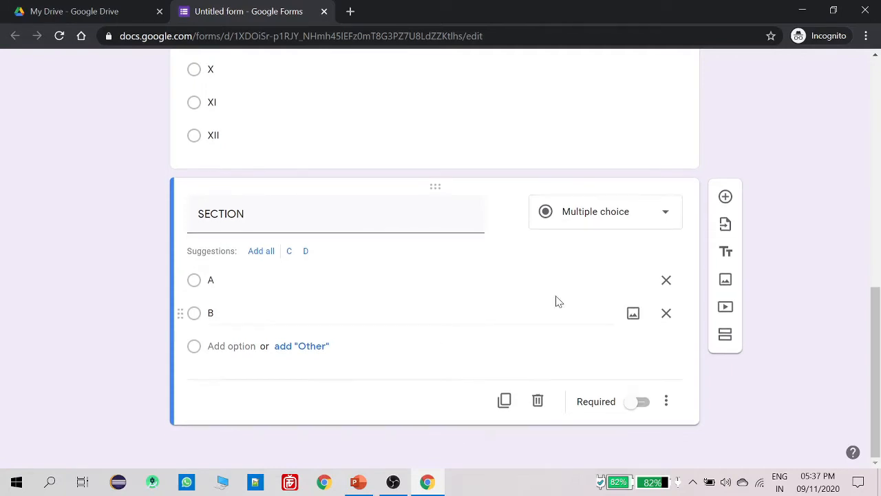
Add a new section after the SECTION question and title it 'questions'
left_click(726, 337)
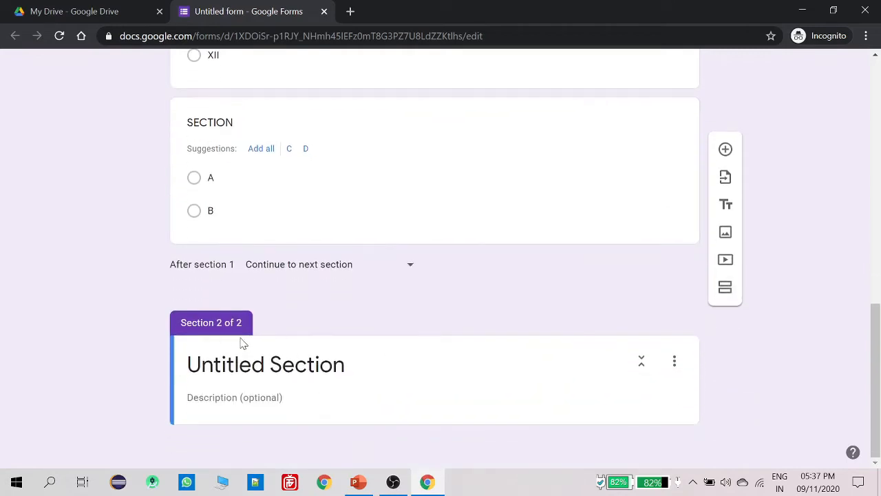
scroll(296, 327, "up", 8)
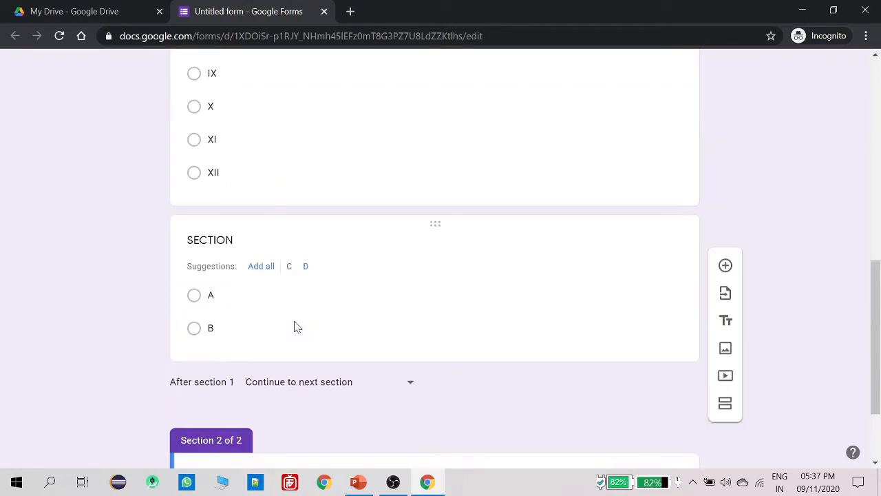
scroll(303, 332, "up", 1)
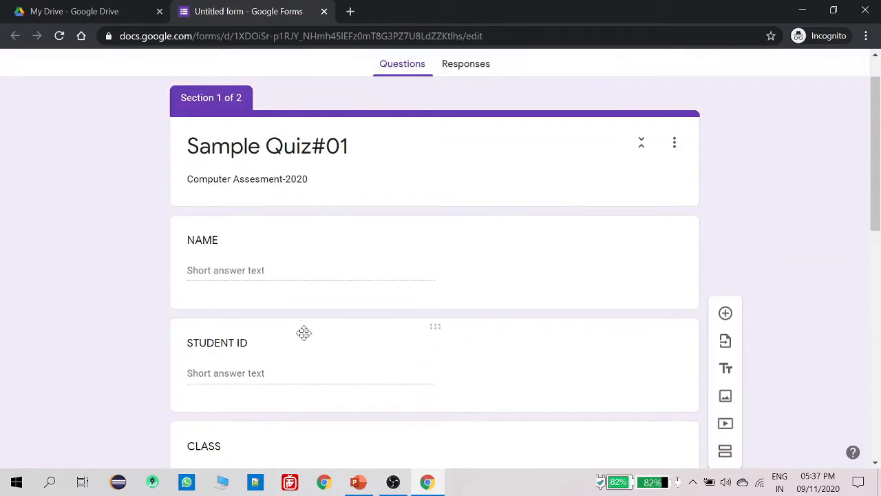
scroll(350, 348, "down", 3)
scroll(351, 348, "down", 6)
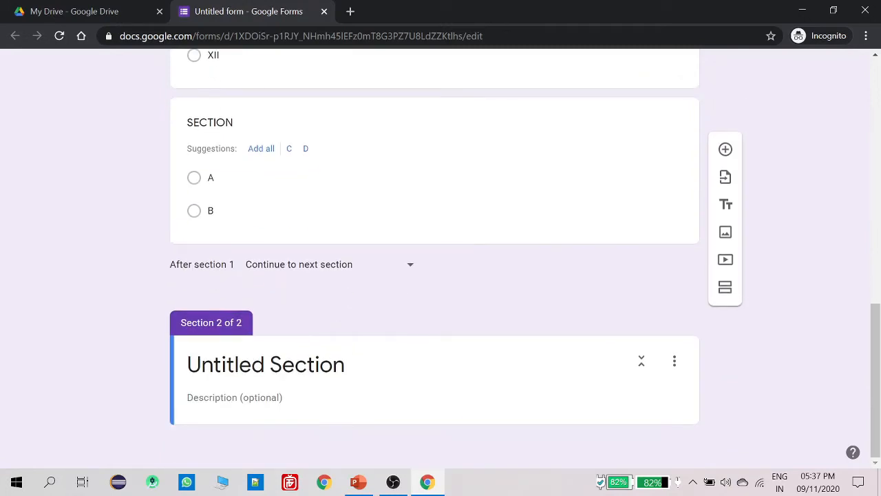
left_click(308, 365)
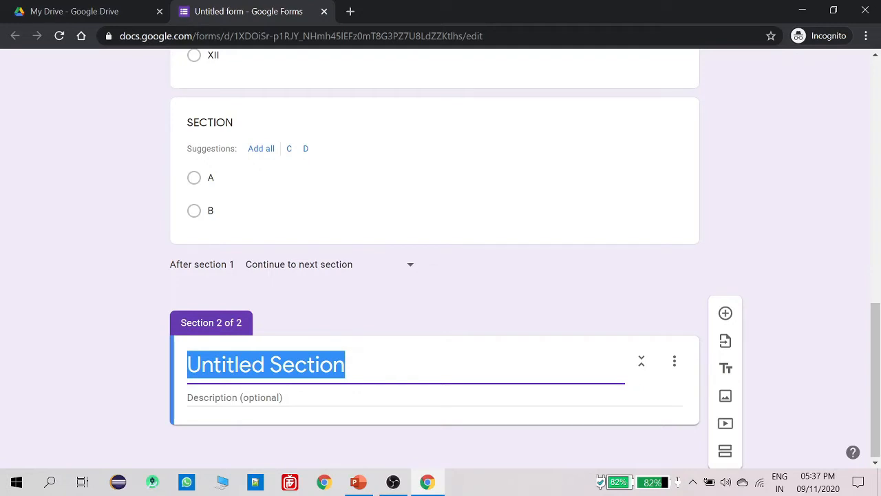
type("questions")
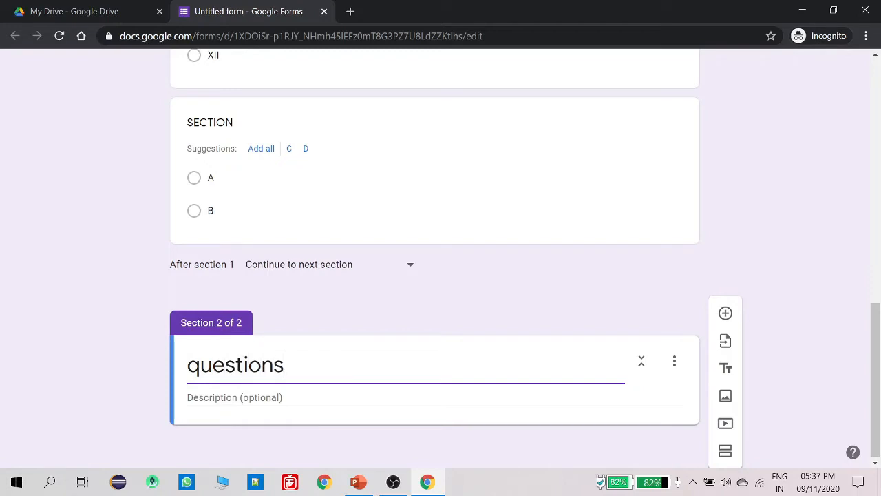
key("Left")
key("Left")
key("Left")
key("Left")
key("Left")
key("Left")
key("Left")
key("BackSpace")
type("q")
left_click(305, 391)
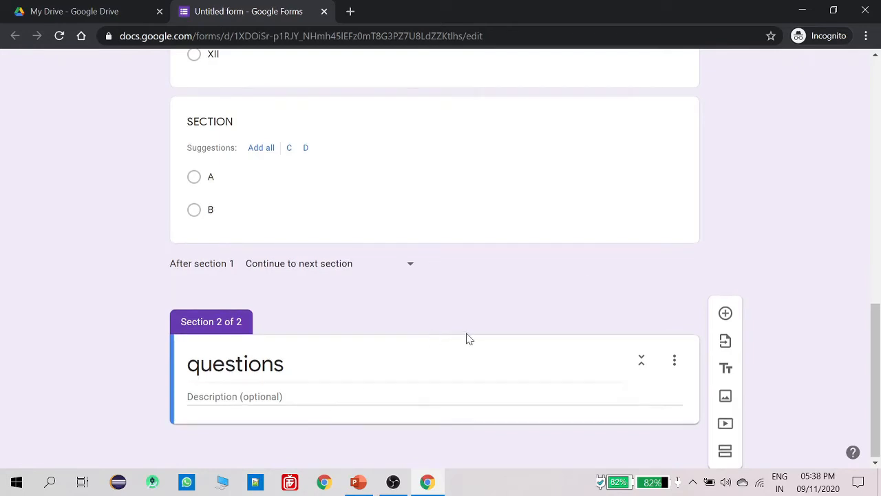
left_click(726, 314)
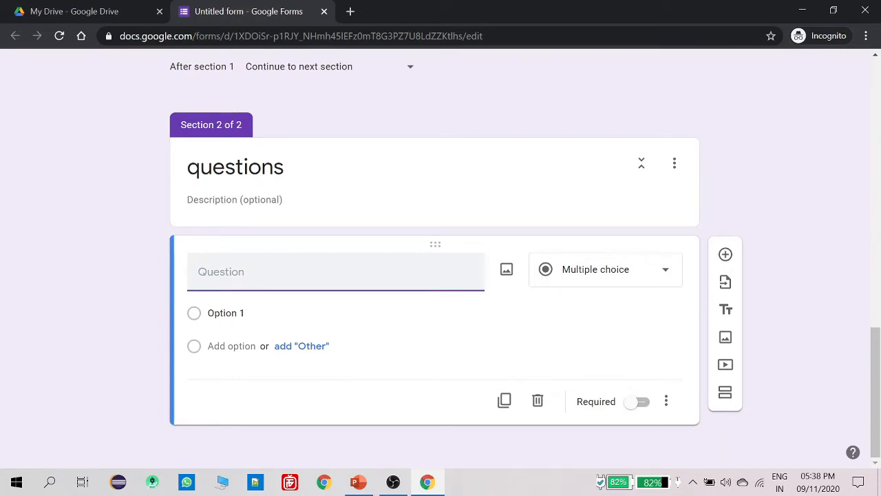
Title the new question 'Who is the PM of India?'
type("wHO")
key("BackSpace")
key("BackSpace")
key("BackSpace")
key("BackSpace")
key("Caps_Lock")
type("Who i")
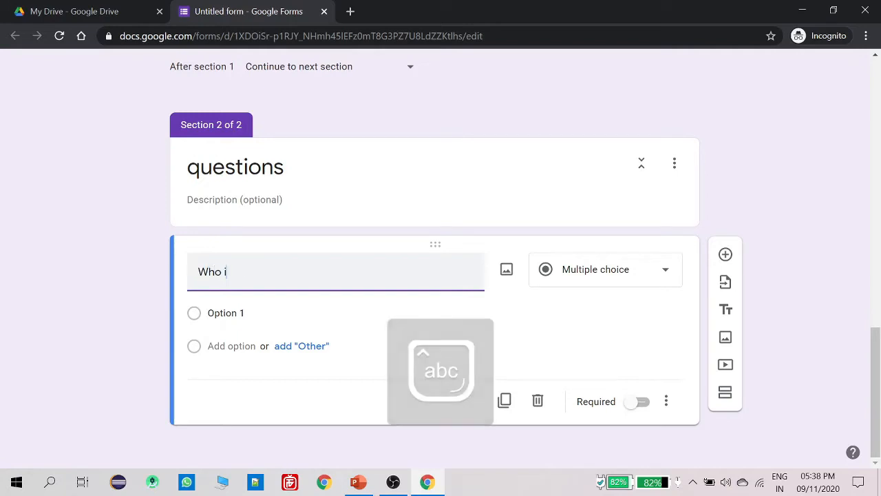
type("s the PM o")
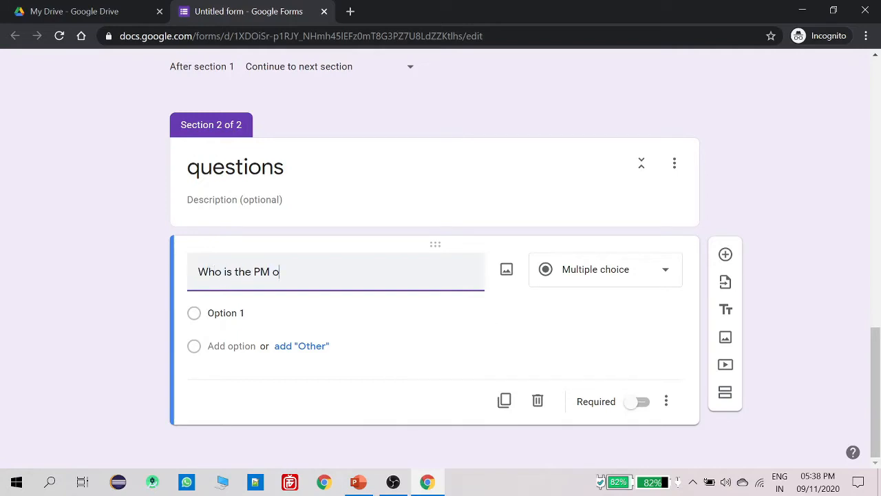
type("f India?")
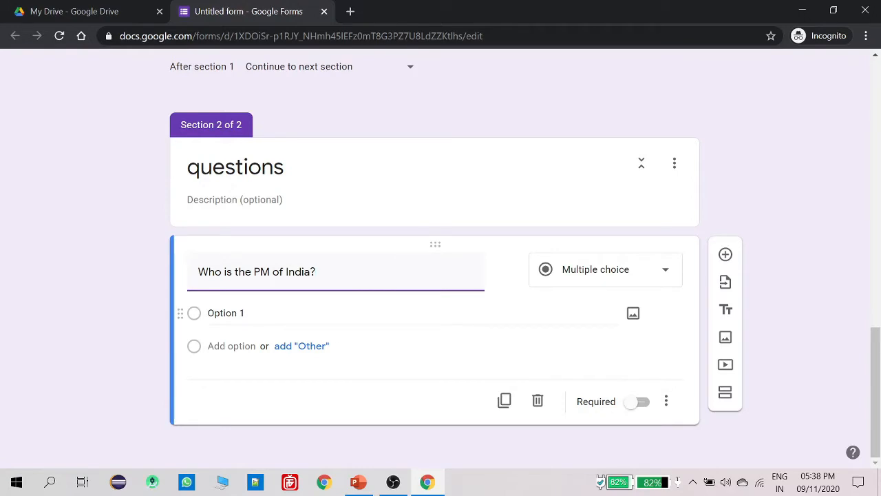
Give the question the answer options 'A. MODI' and 'N.MODI'
left_click(293, 313)
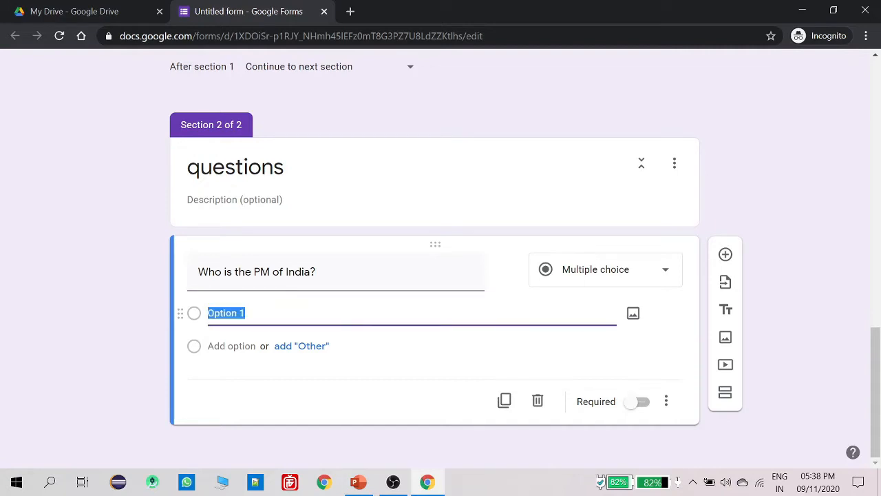
type("A. MODI")
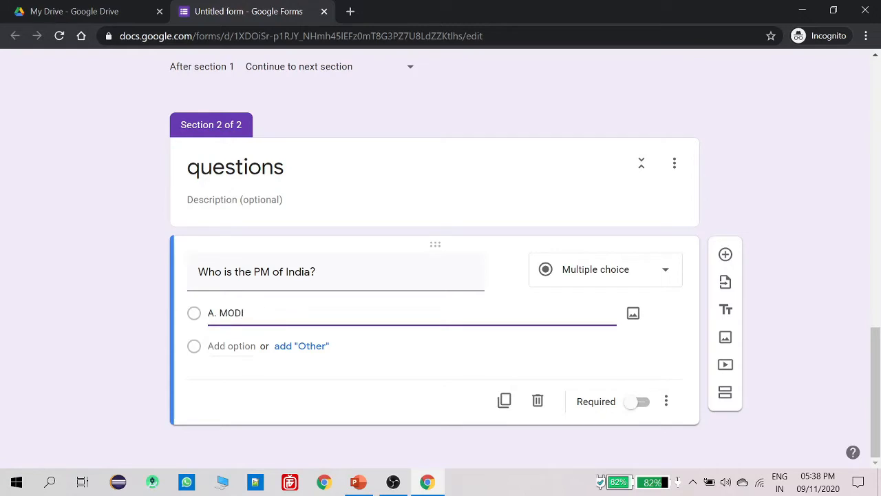
key("Return")
type("N.MODI")
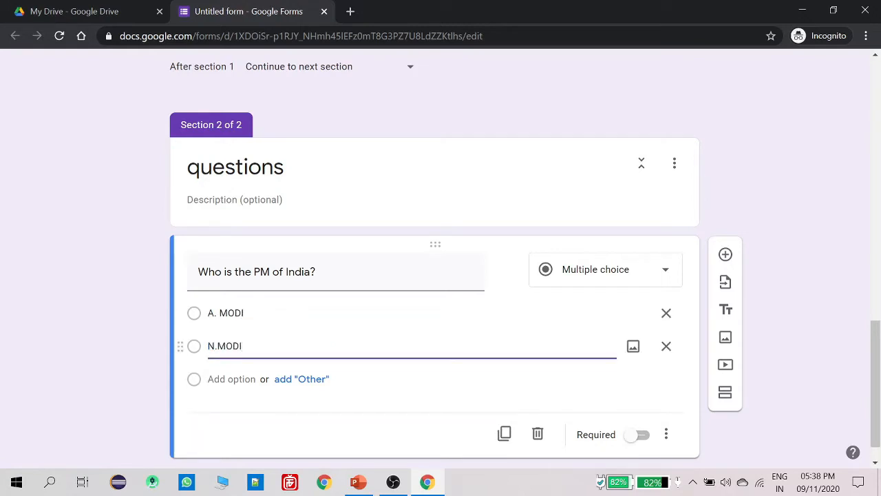
left_click(801, 362)
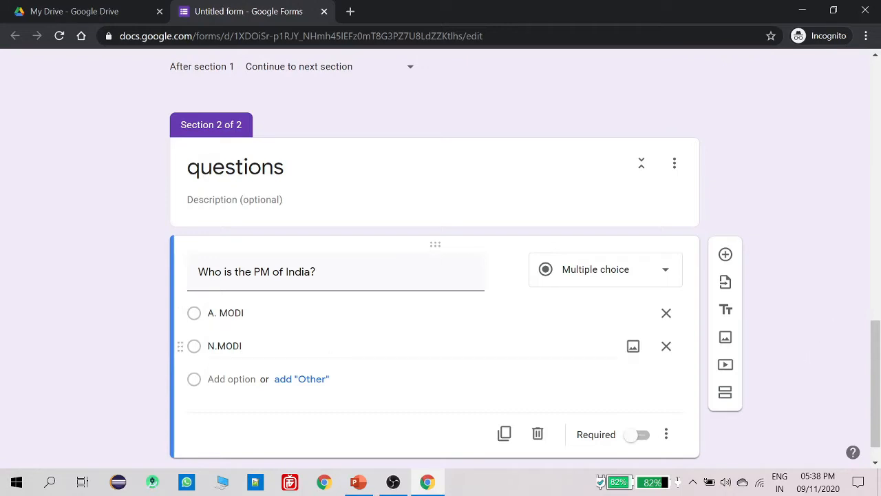
scroll(262, 329, "down", 1)
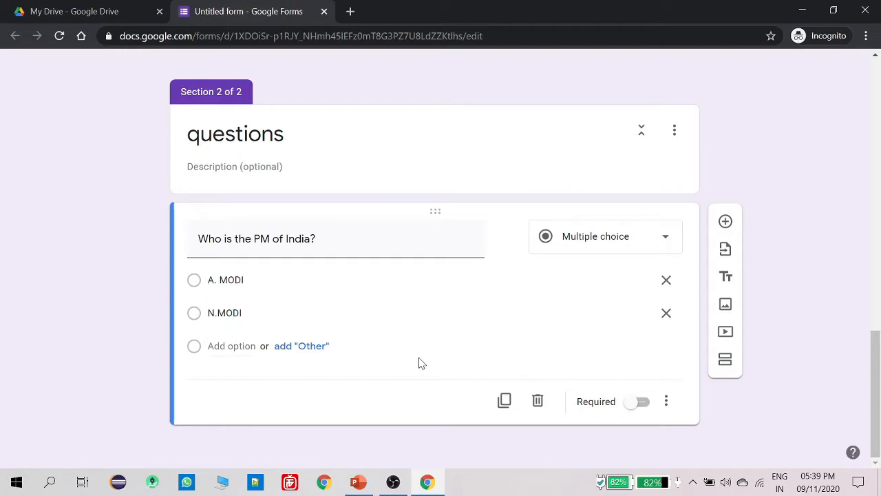
scroll(419, 363, "up", 4)
scroll(424, 365, "up", 10)
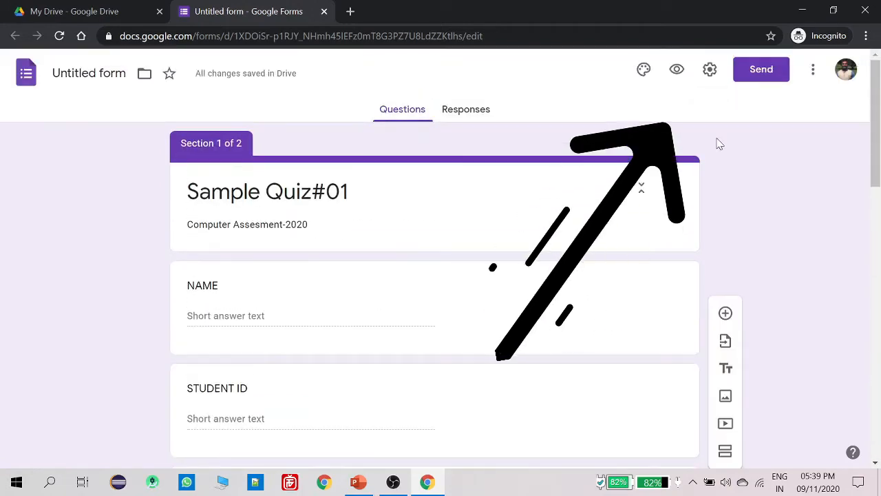
Turn on Make this a quiz in the form settings and save
left_click(708, 75)
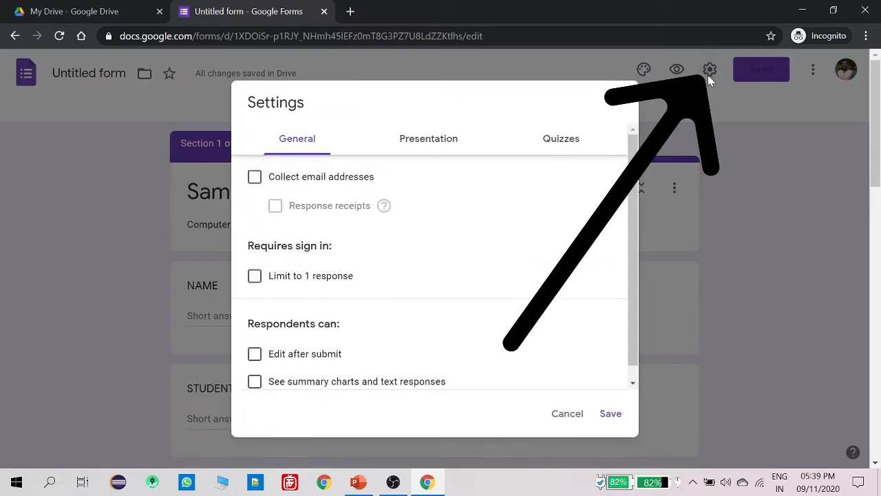
left_click(565, 144)
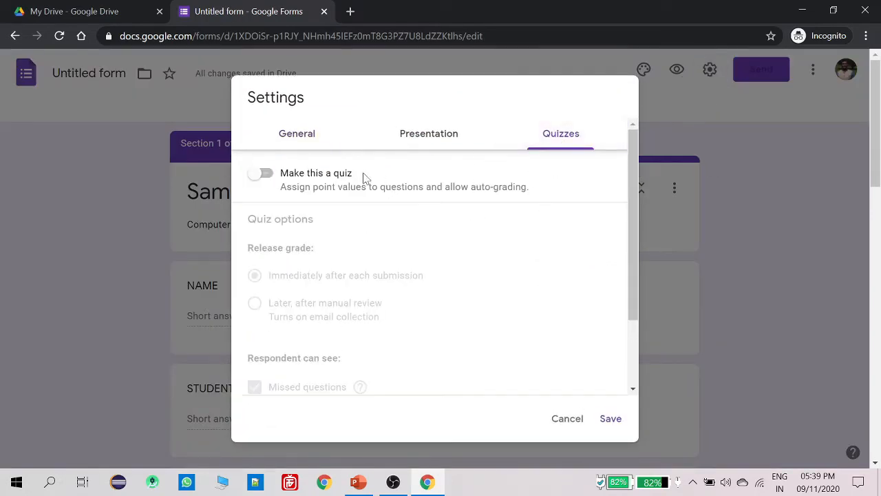
left_click(266, 174)
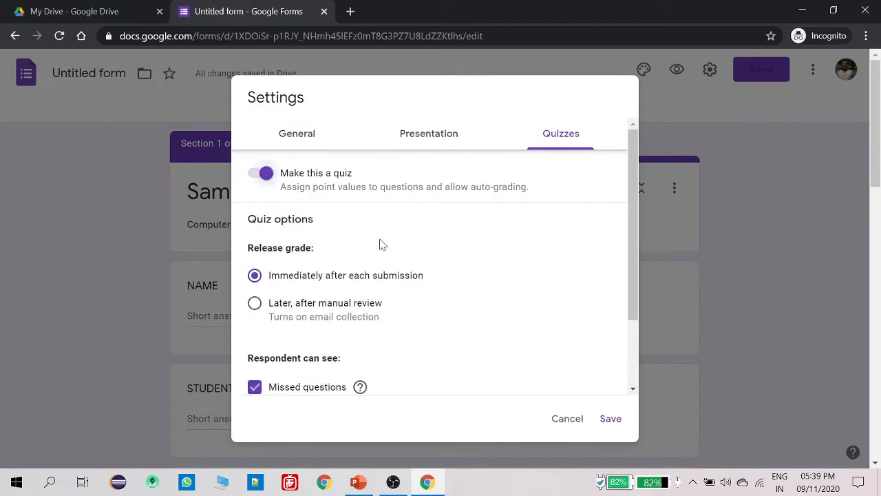
scroll(460, 262, "down", 3)
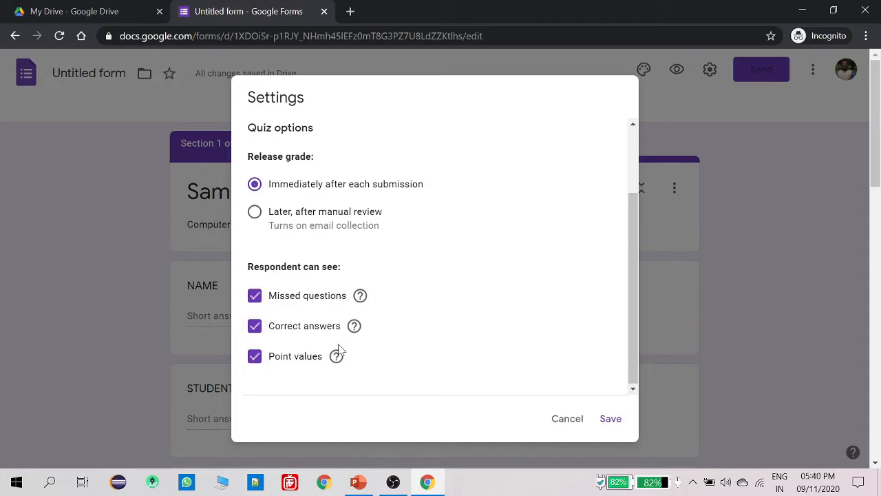
left_click(612, 422)
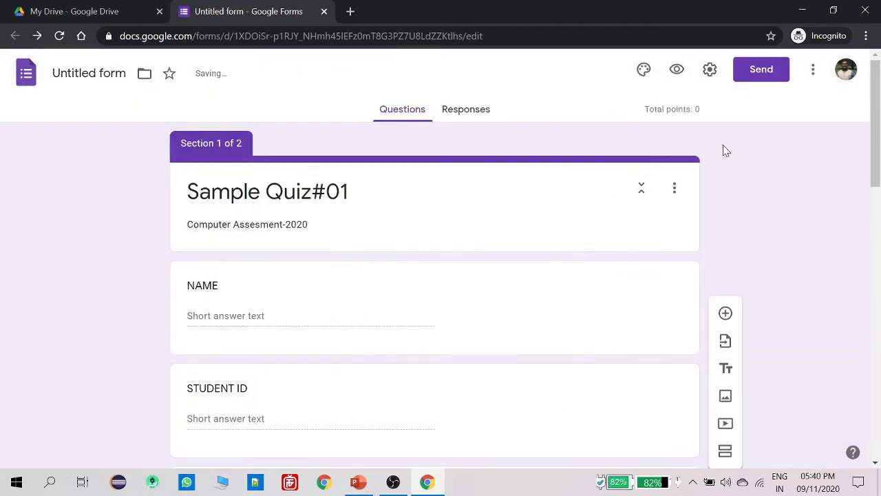
Switch on Show progress bar in the Presentation settings
left_click(711, 69)
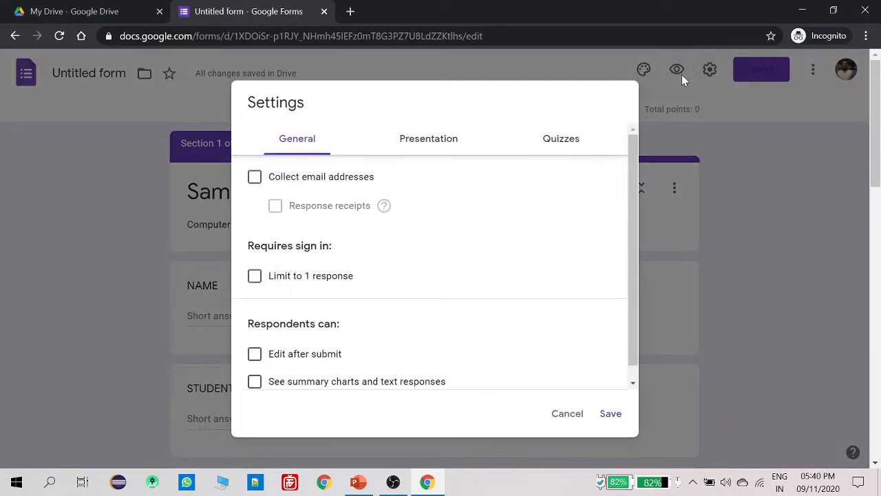
left_click(420, 142)
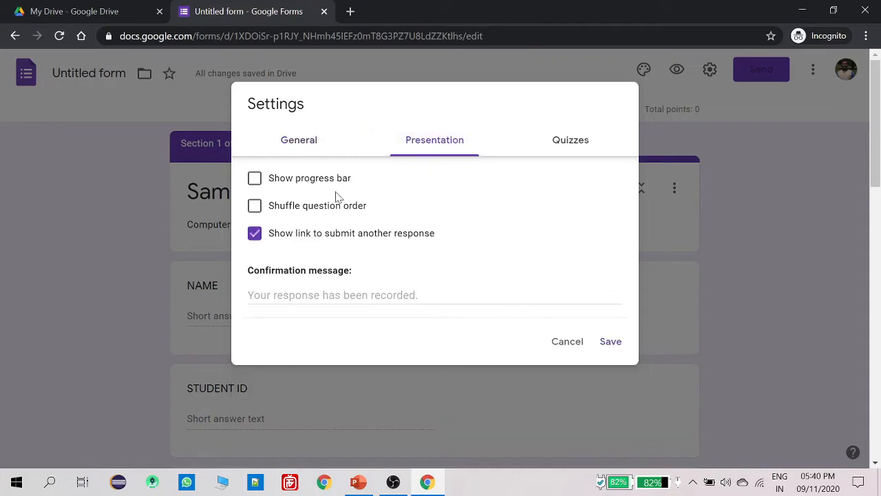
left_click(256, 179)
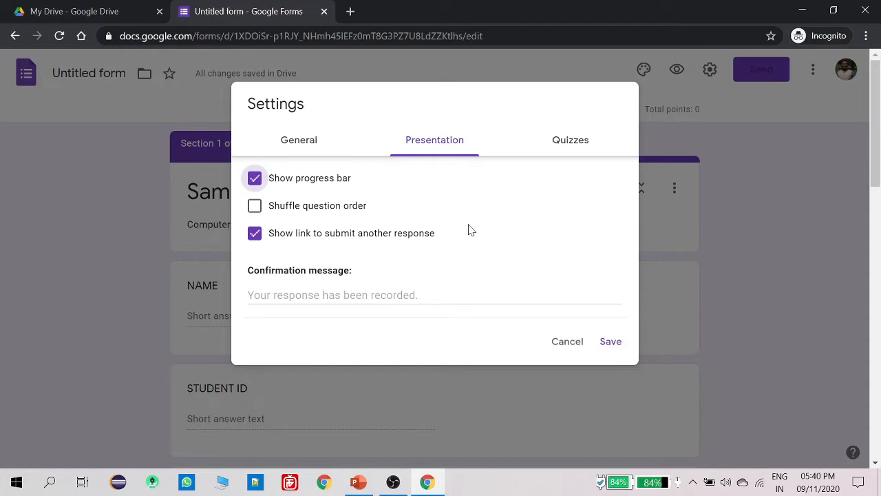
Turn on Shuffle question order and save the presentation settings
left_click(255, 206)
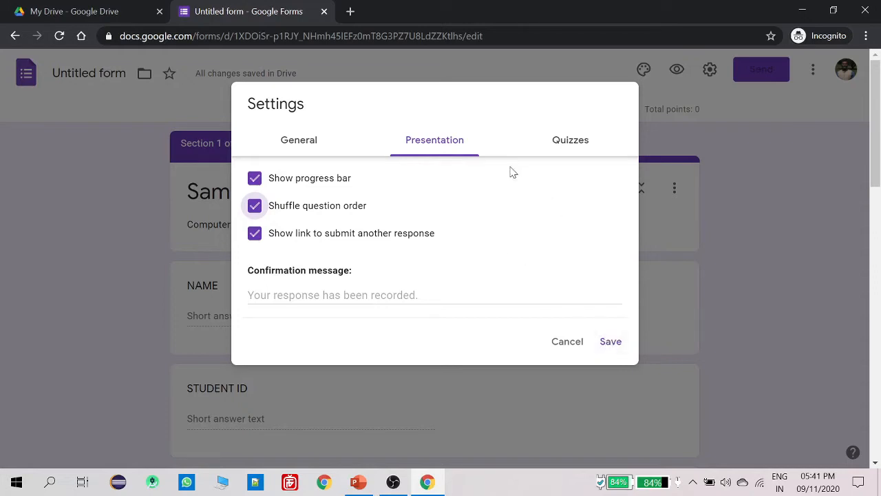
left_click(613, 345)
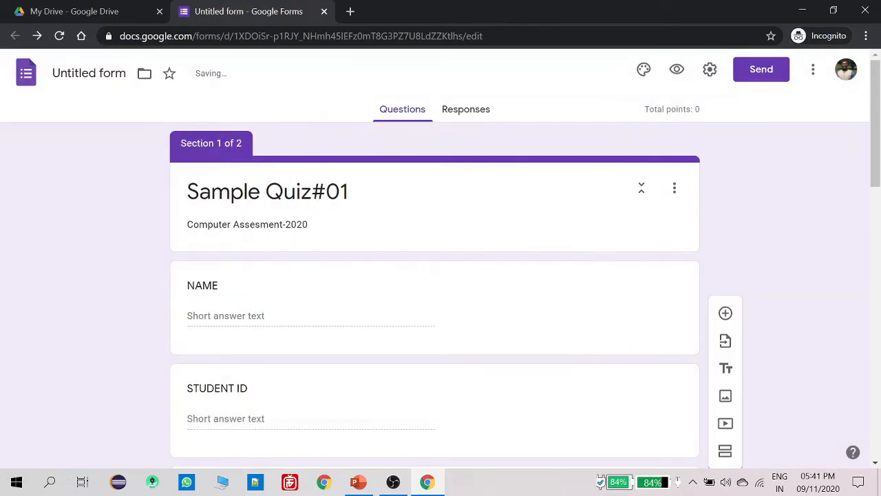
In General settings, leave Collect email addresses off and turn on Limit to 1 response
left_click(710, 71)
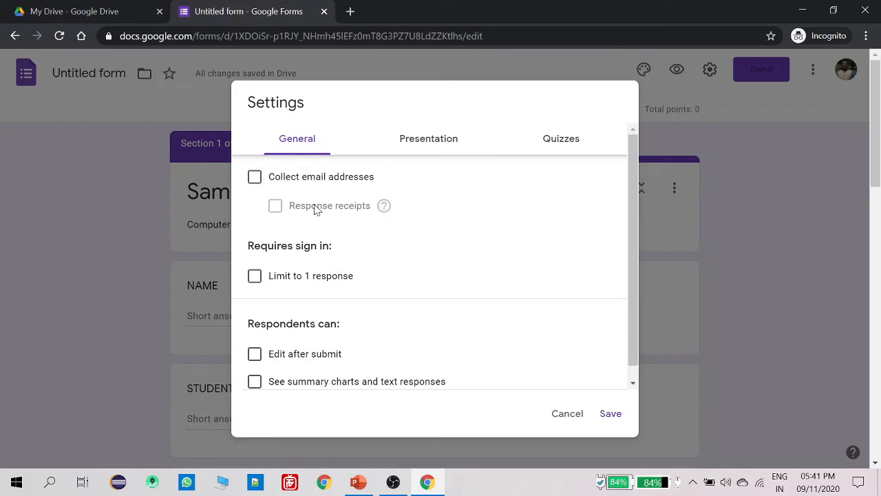
left_click(255, 179)
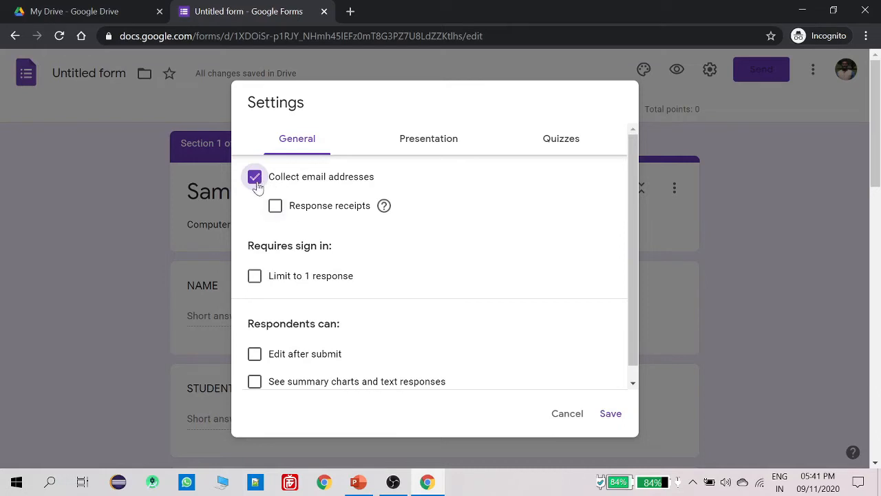
left_click(275, 206)
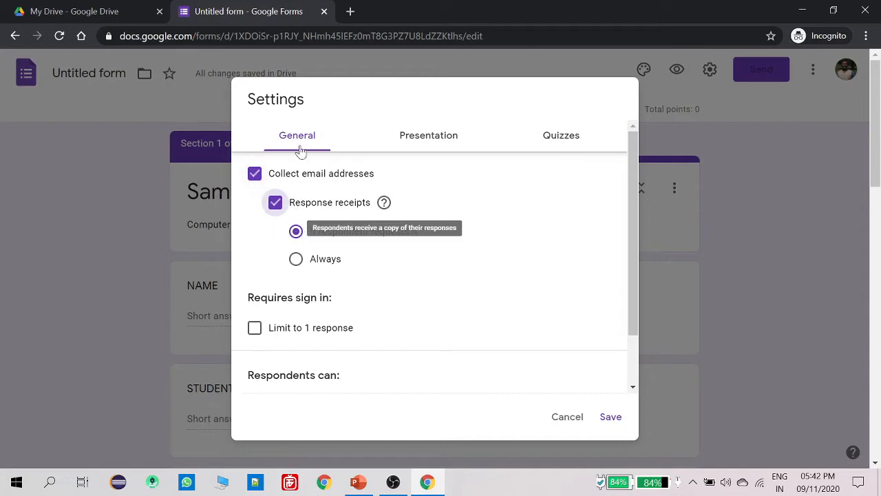
left_click(256, 183)
left_click(256, 183)
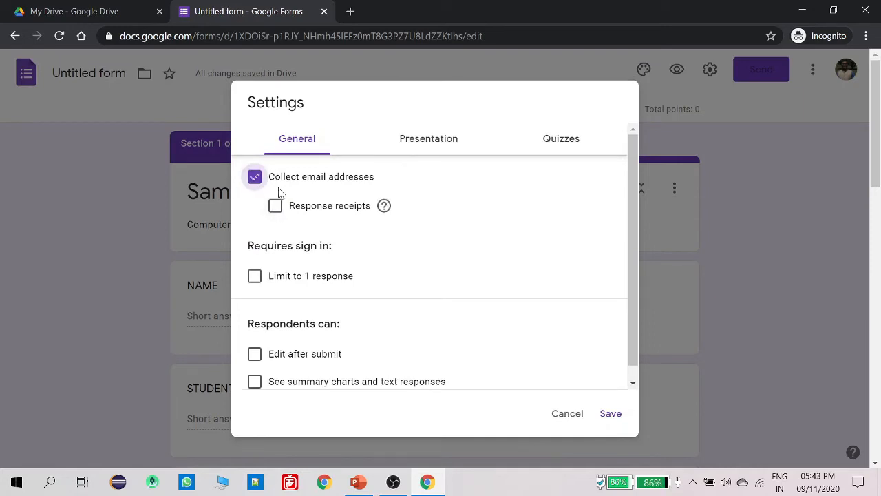
left_click(255, 185)
left_click(256, 184)
left_click(274, 208)
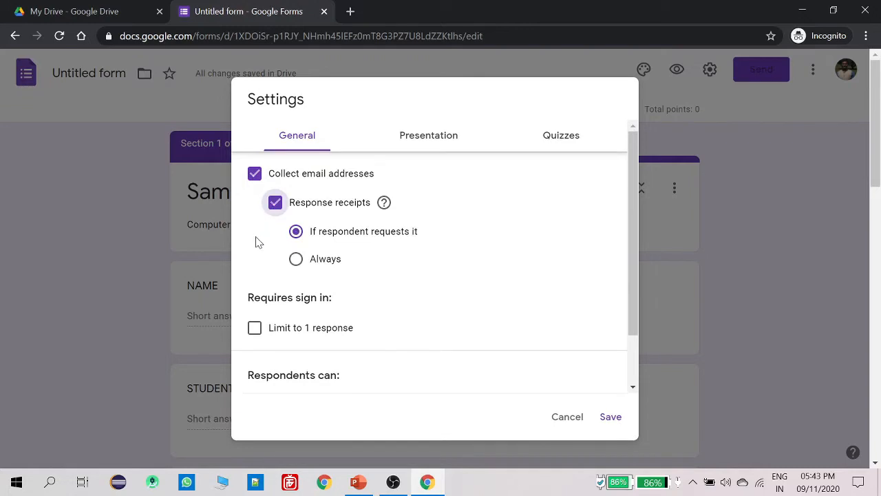
left_click(296, 261)
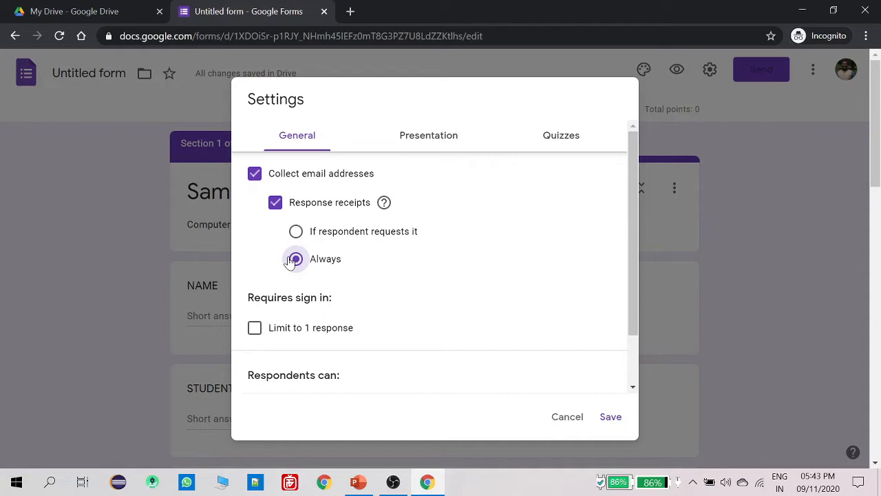
left_click(256, 176)
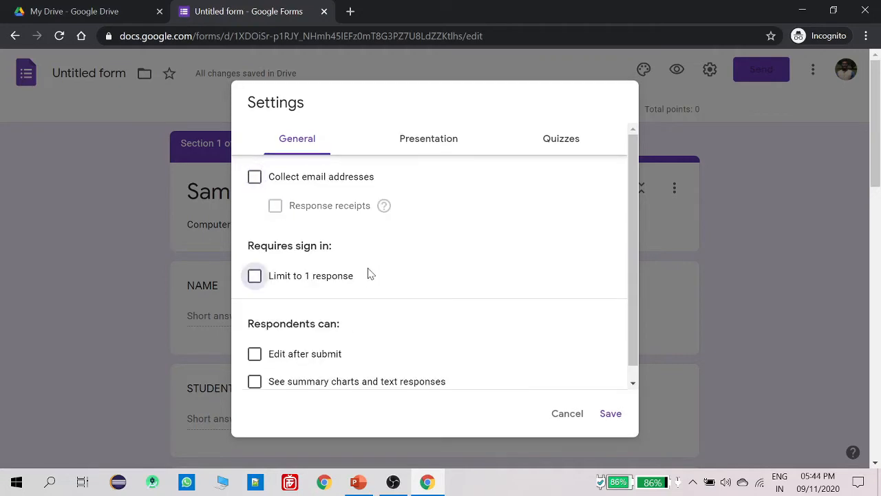
left_click(252, 279)
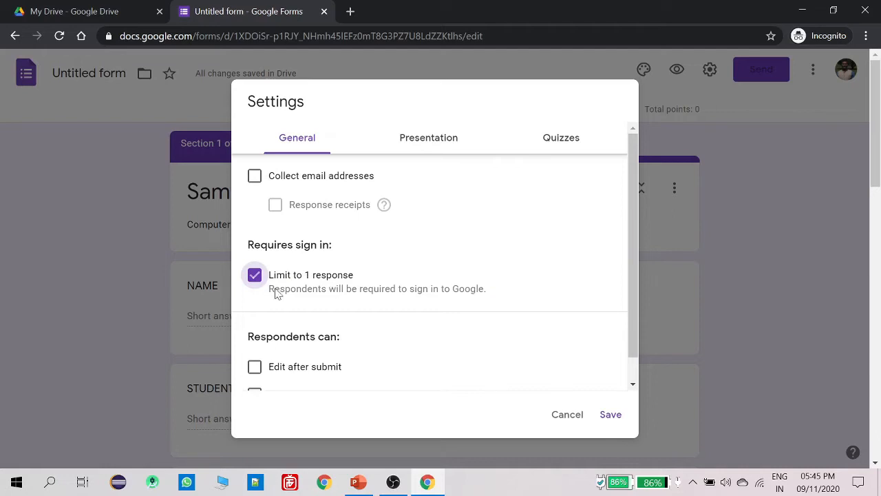
Leave both 'Limit to 1 response' and 'Edit after submit' off, then close Settings
scroll(292, 279, "down", 1)
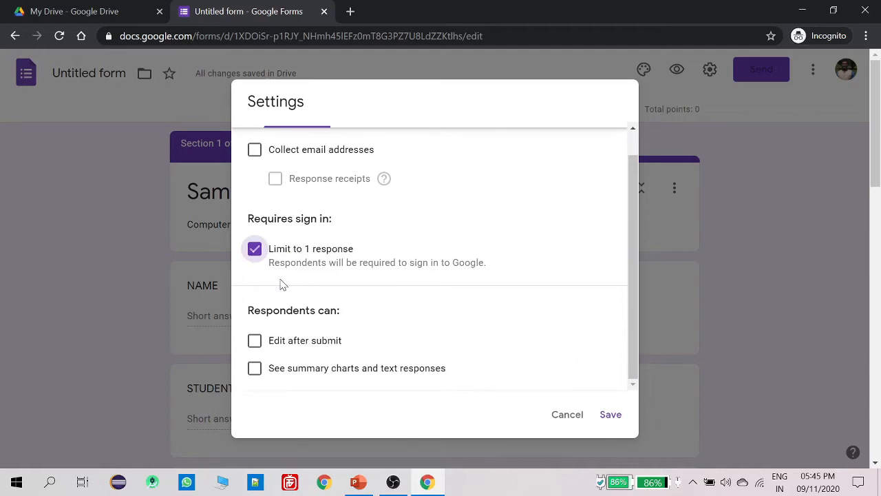
left_click(255, 250)
scroll(320, 324, "down", 2)
left_click(256, 340)
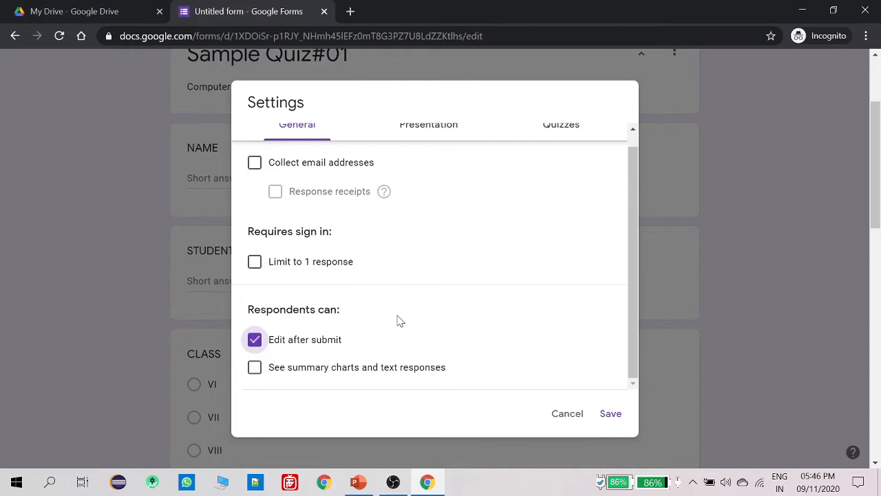
left_click(254, 342)
left_click(610, 414)
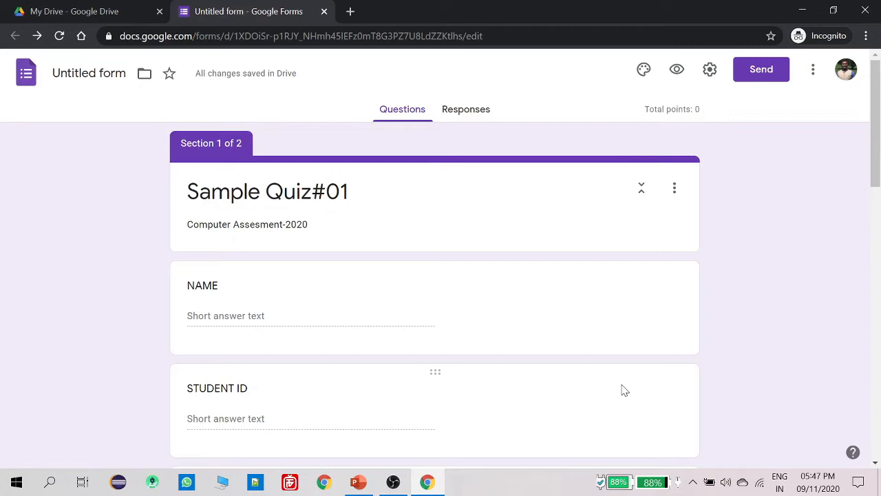
Confirm 'Make this a quiz' is on in the Quizzes settings and save
scroll(403, 288, "down", 10)
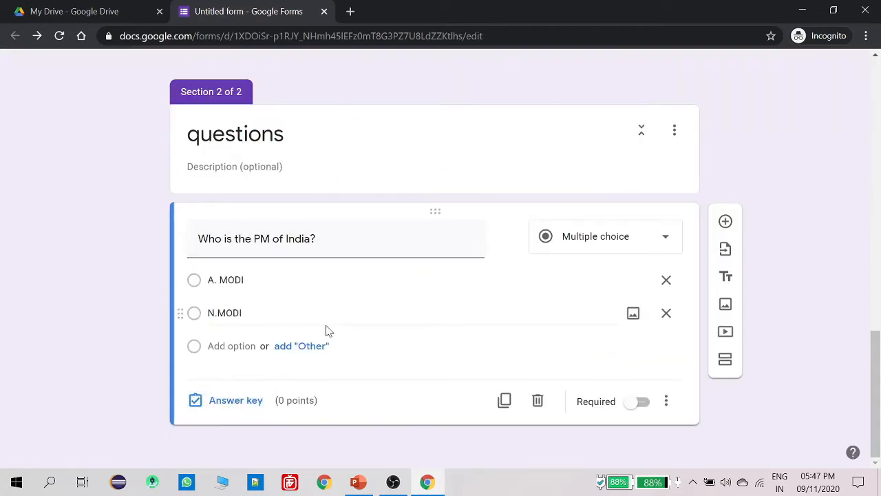
scroll(328, 332, "up", 10)
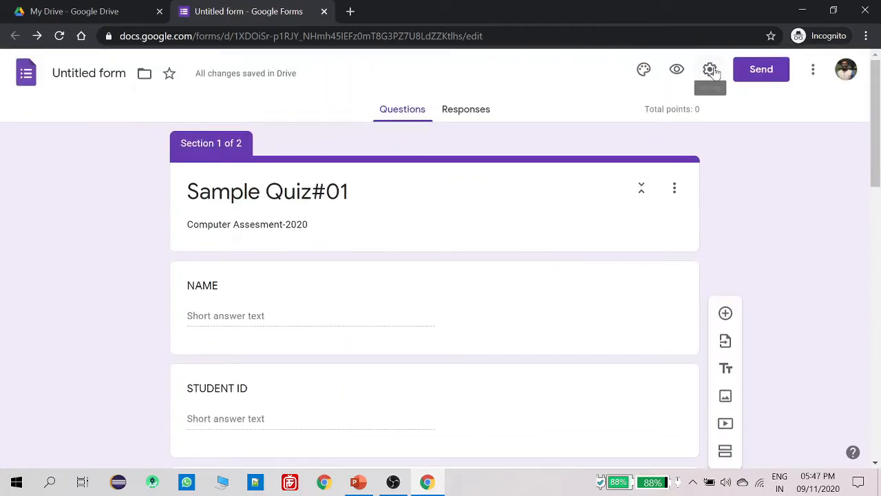
left_click(711, 70)
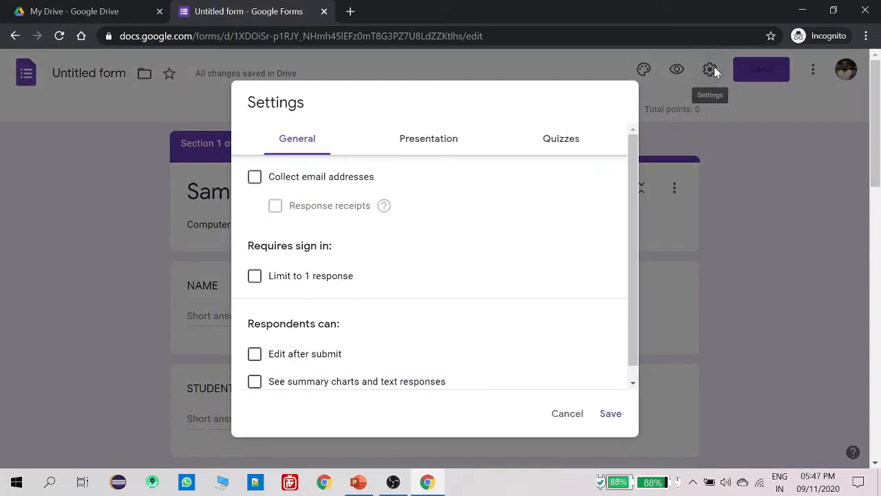
left_click(562, 140)
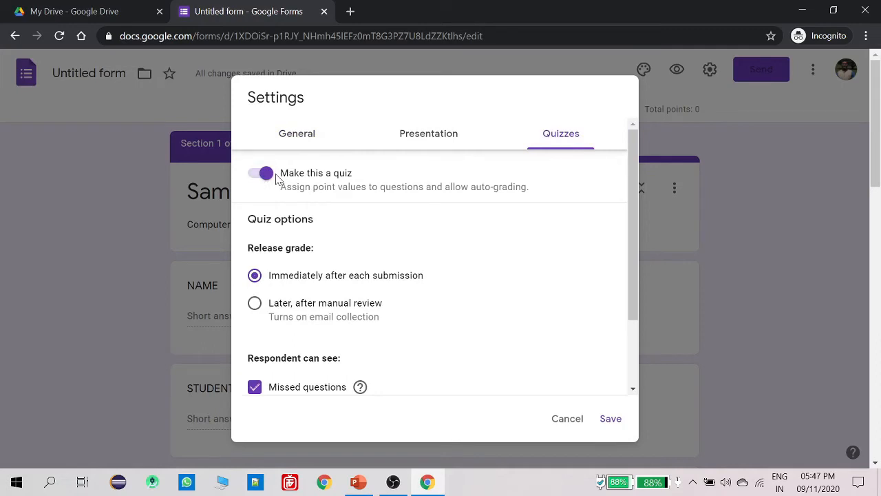
scroll(358, 289, "down", 1)
scroll(499, 358, "down", 1)
left_click(610, 419)
Set N.MODI as the correct answer to the PM question, worth 2 points
scroll(569, 334, "down", 10)
scroll(569, 324, "down", 4)
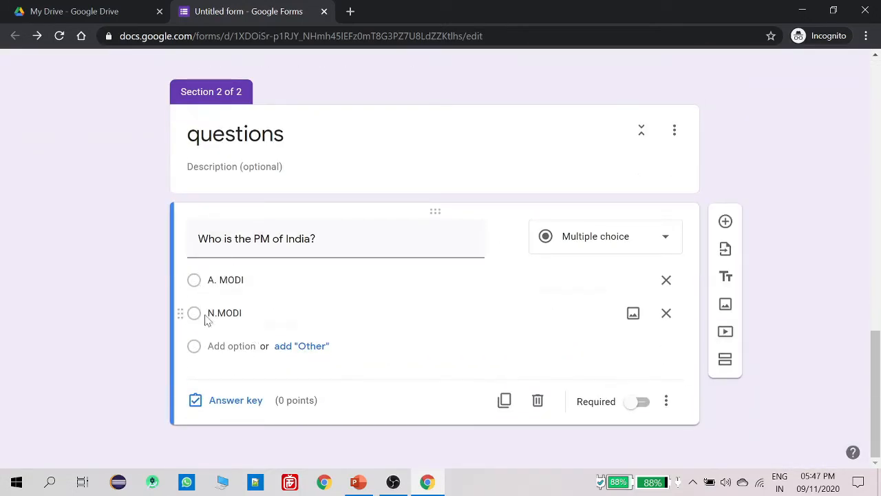
left_click(234, 400)
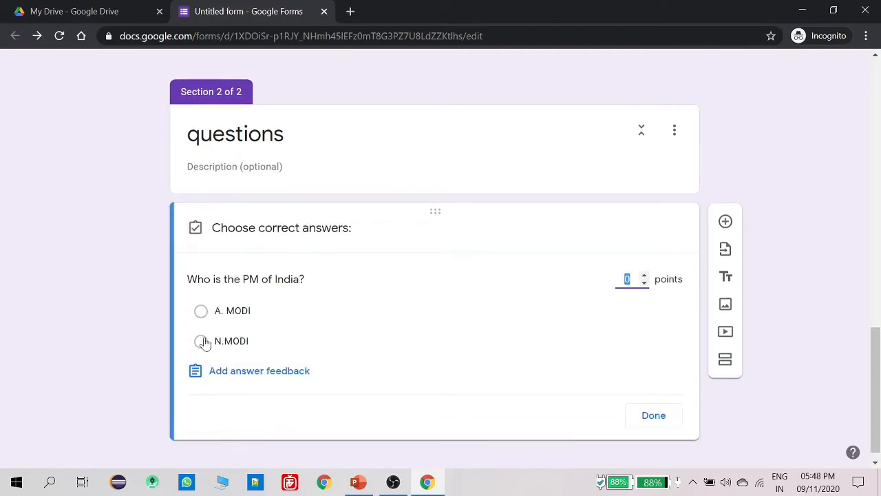
left_click(201, 345)
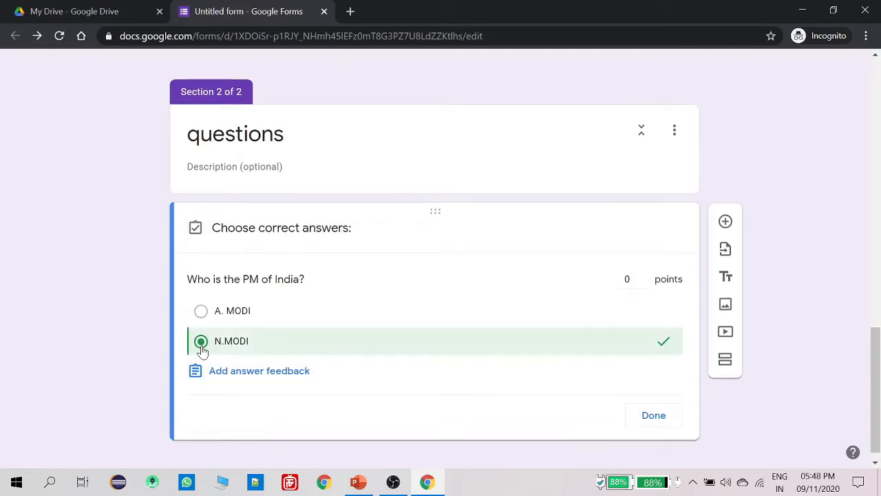
left_click(653, 416)
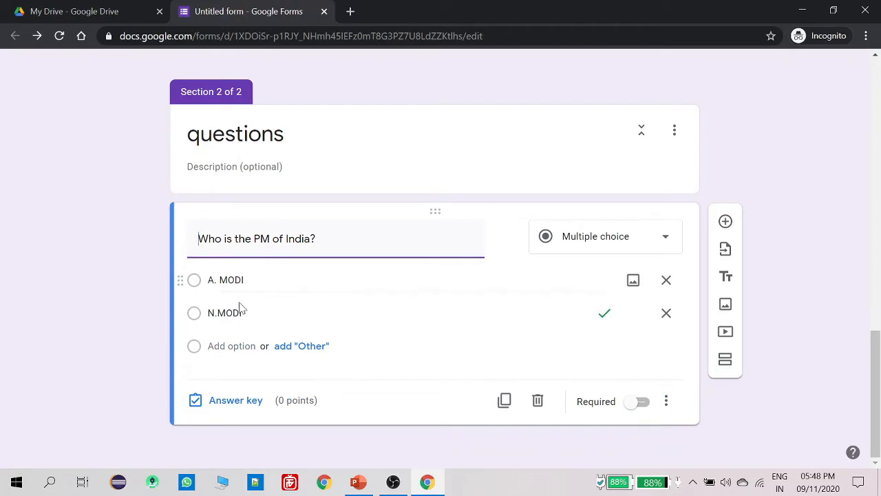
left_click(251, 404)
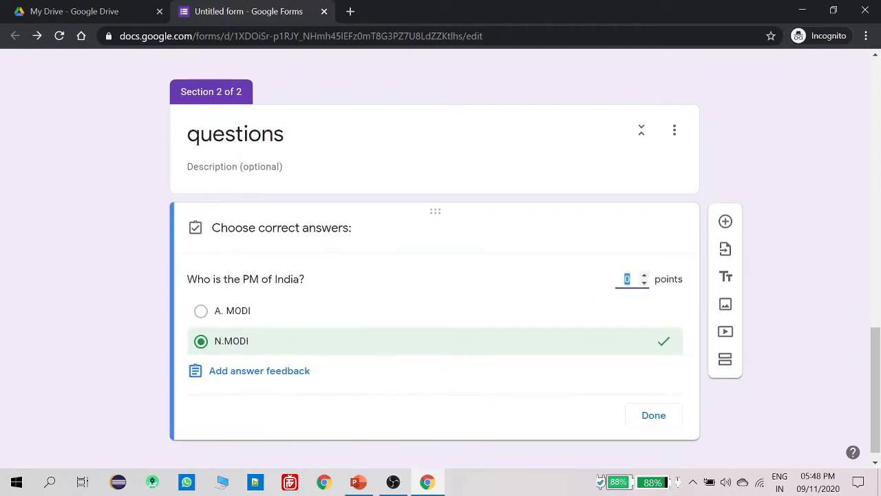
type("2")
left_click(663, 415)
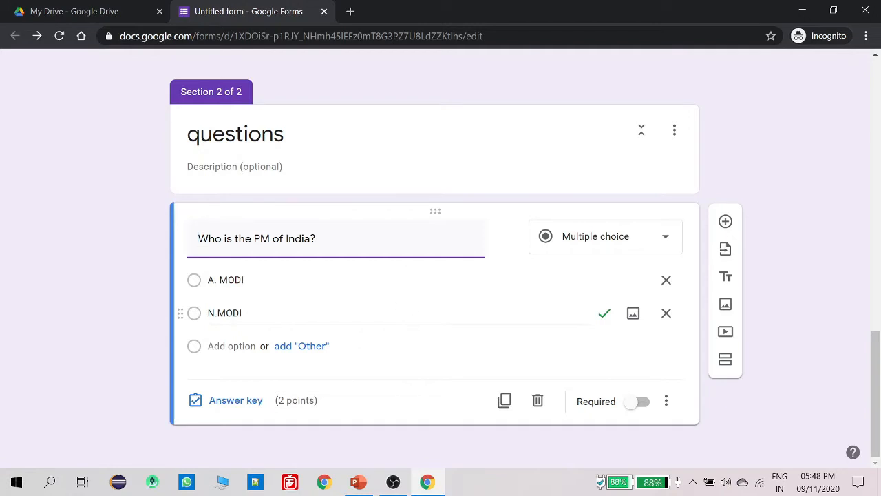
left_click(726, 223)
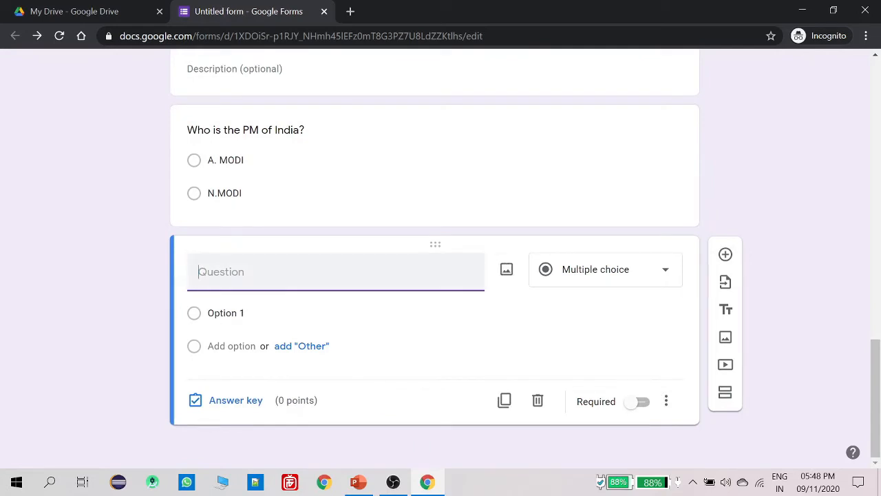
Create the multiple choice grid question 'Mark the given points on the map' and start adding an image
type("Mark the given poi")
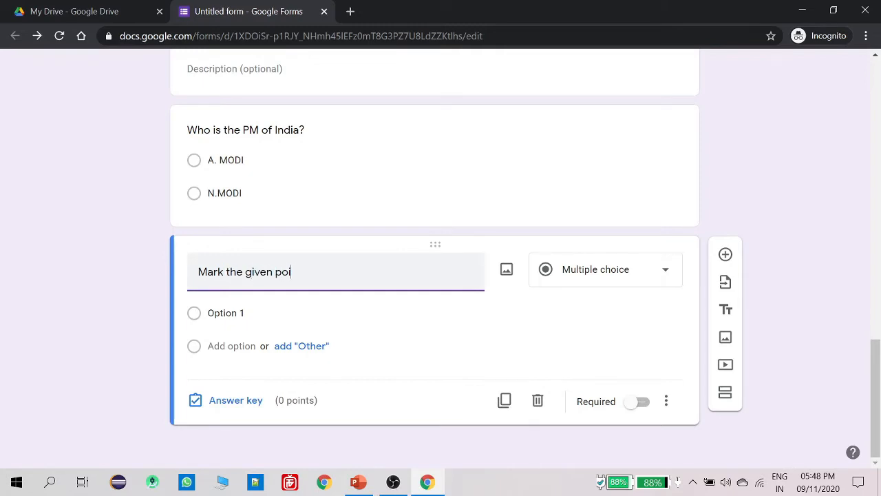
type("nts on the map")
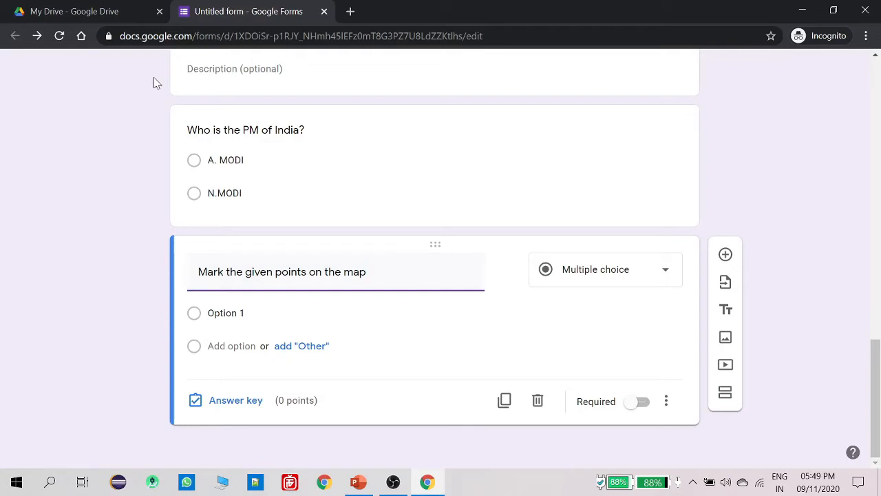
left_click(581, 277)
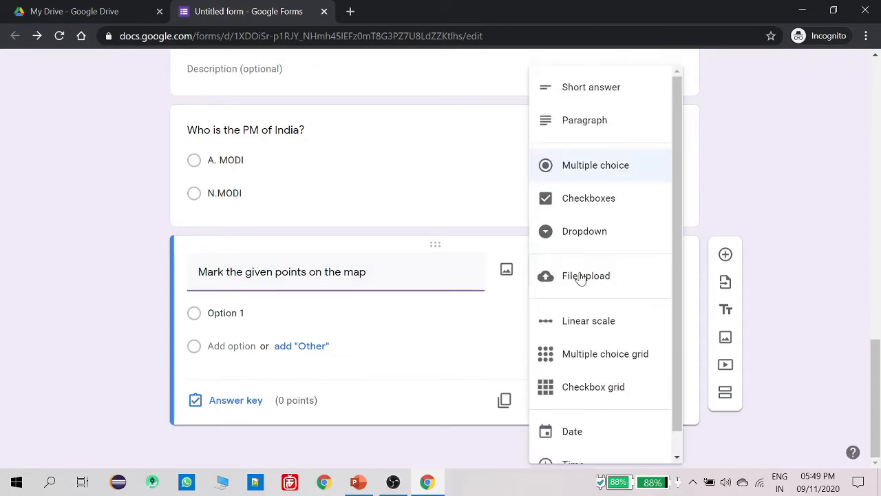
left_click(591, 364)
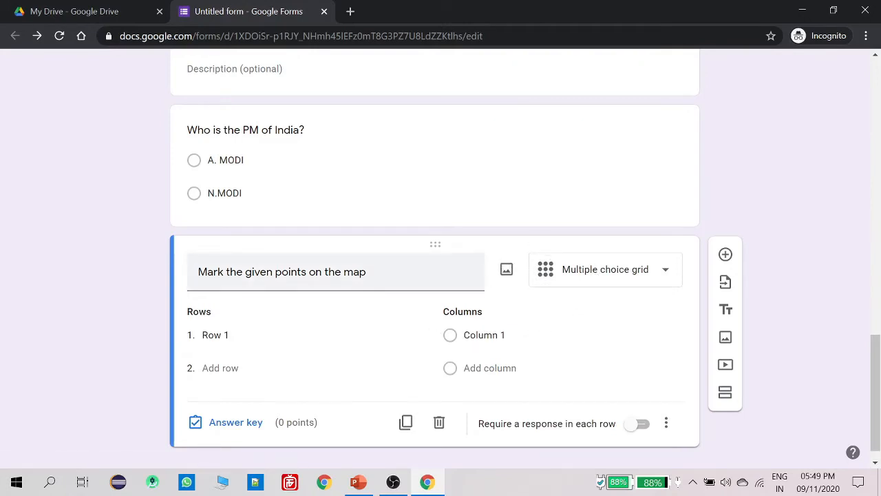
left_click(506, 273)
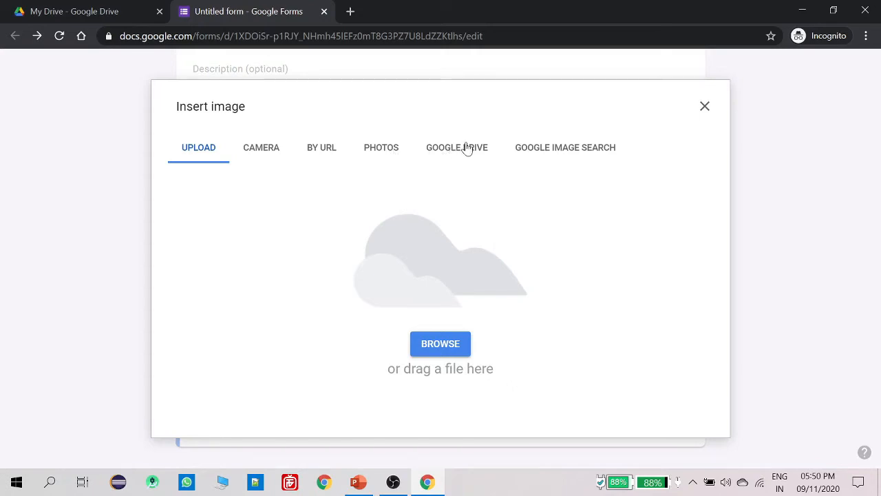
Upload india.PNG from the Desktop into the map question
left_click(564, 148)
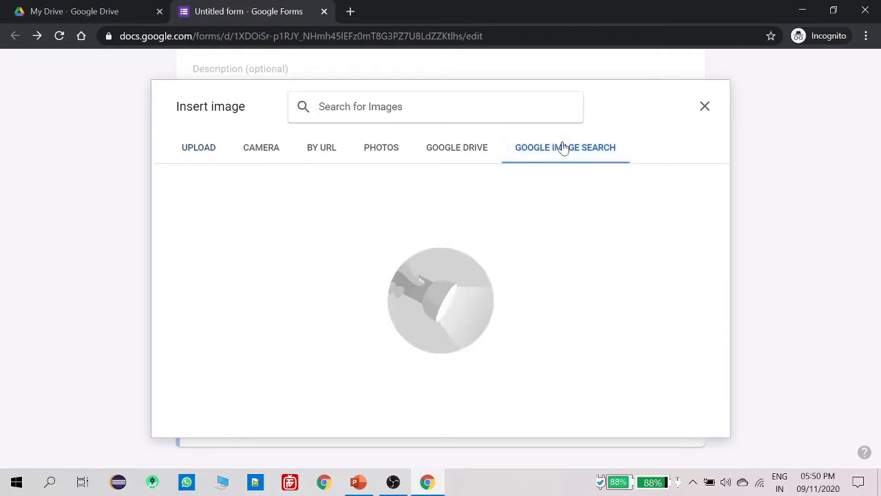
left_click(187, 154)
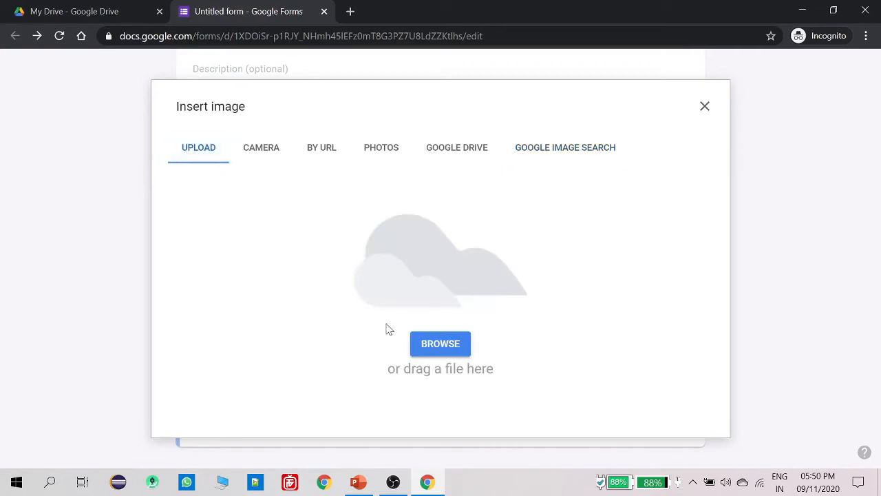
left_click(432, 349)
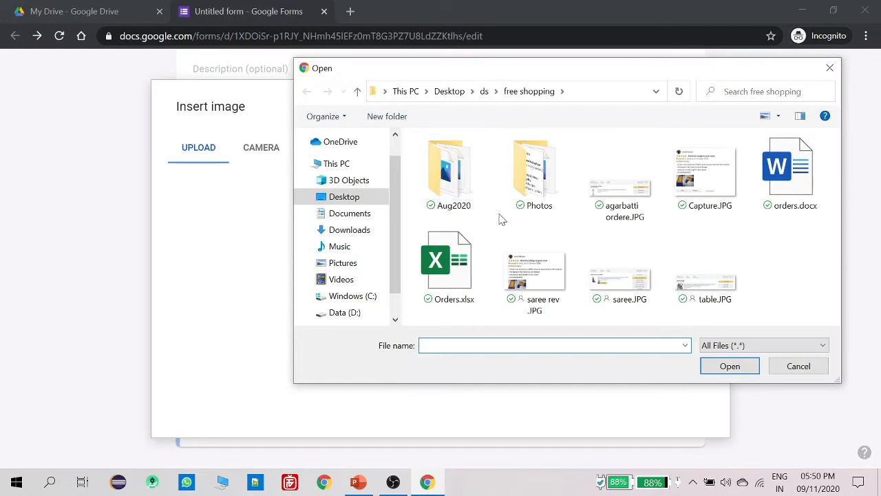
left_click(345, 198)
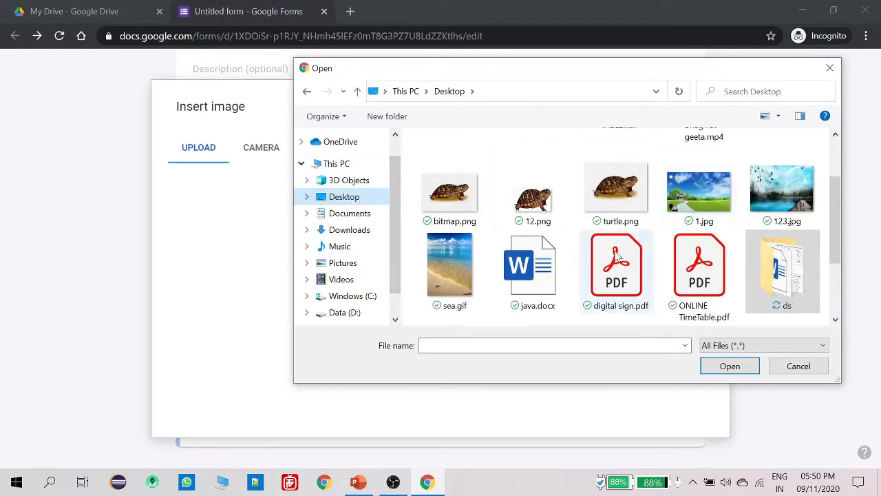
left_click_drag(832, 214, 833, 298)
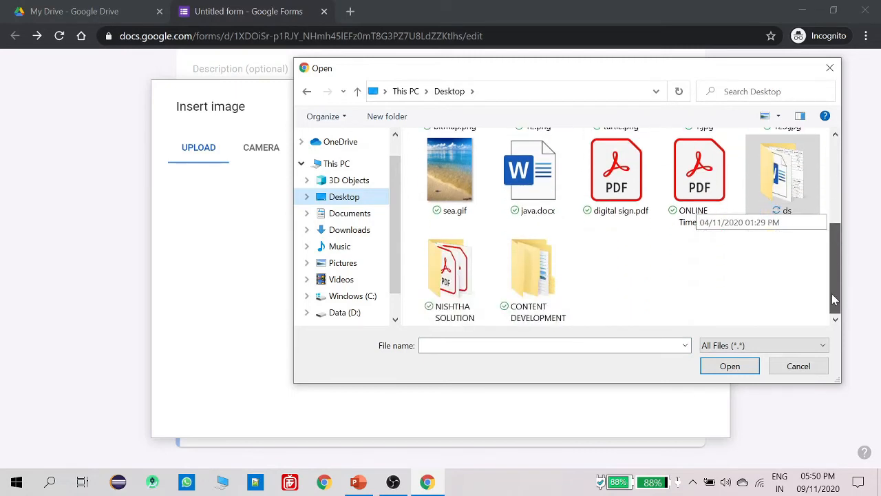
left_click_drag(832, 271, 832, 150)
left_click(459, 192)
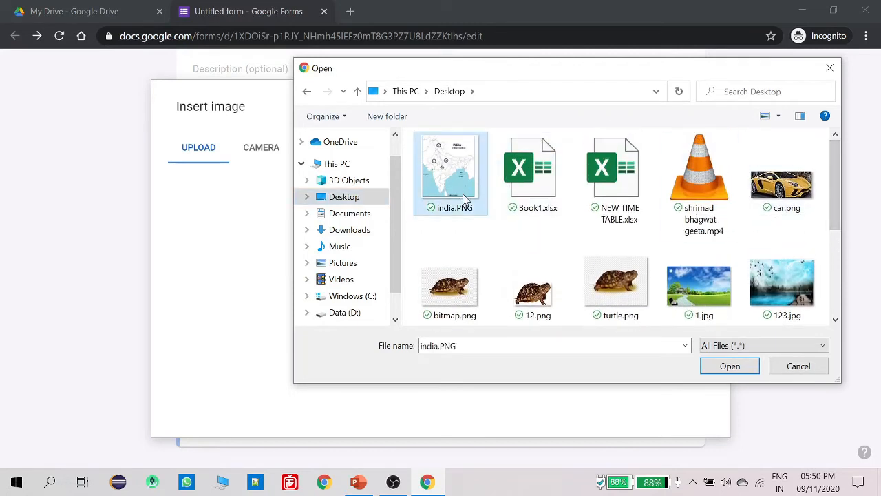
left_click(729, 366)
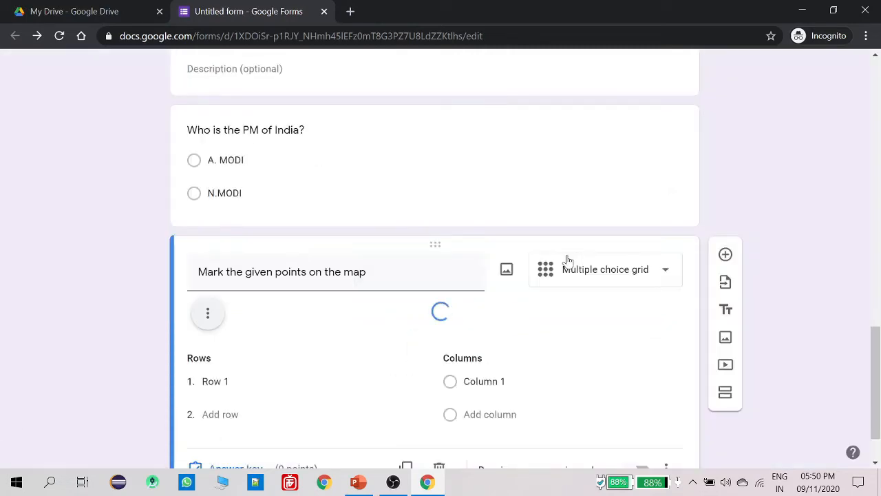
scroll(566, 258, "down", 4)
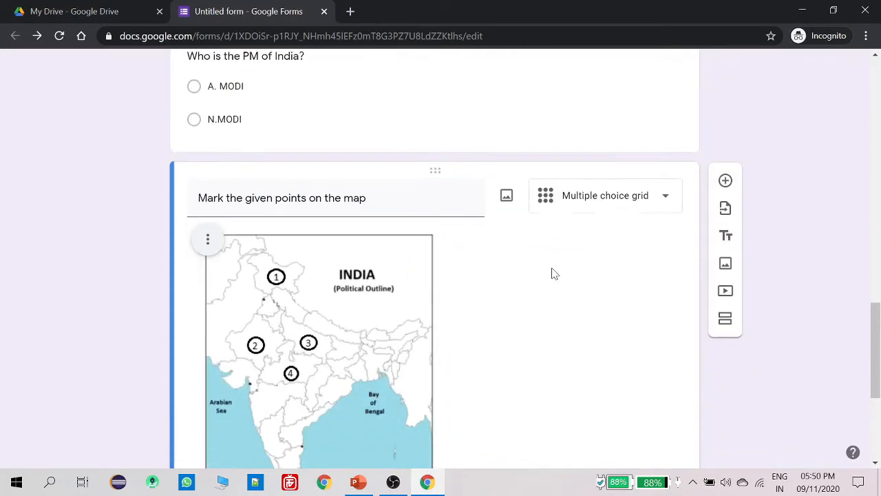
scroll(520, 273, "up", 1)
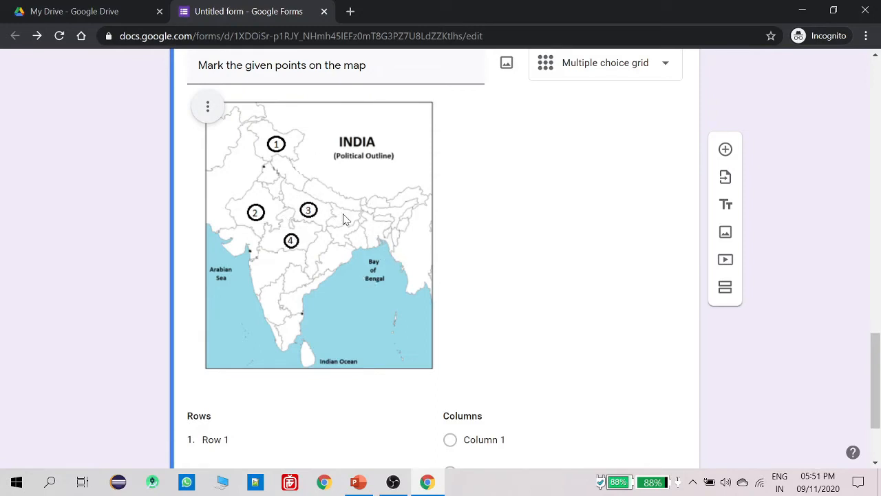
Shrink the India map image so it sits compactly above the grid rows
left_click(342, 240)
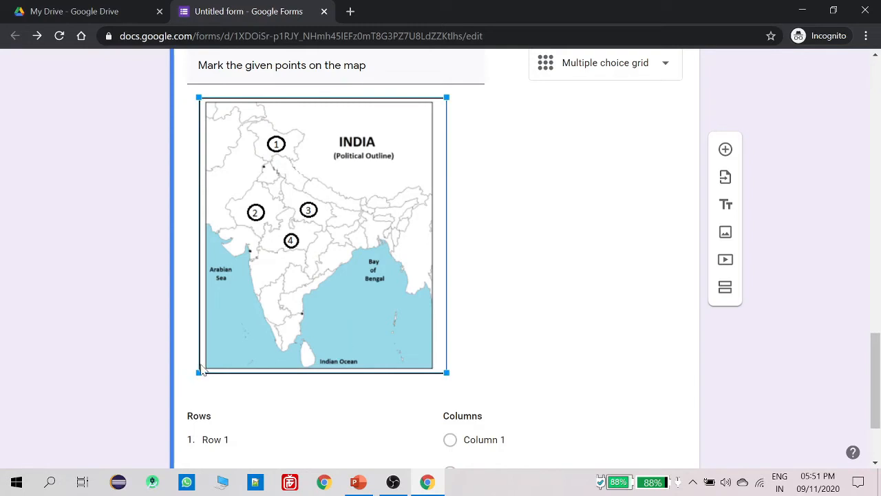
left_click_drag(197, 375, 262, 252)
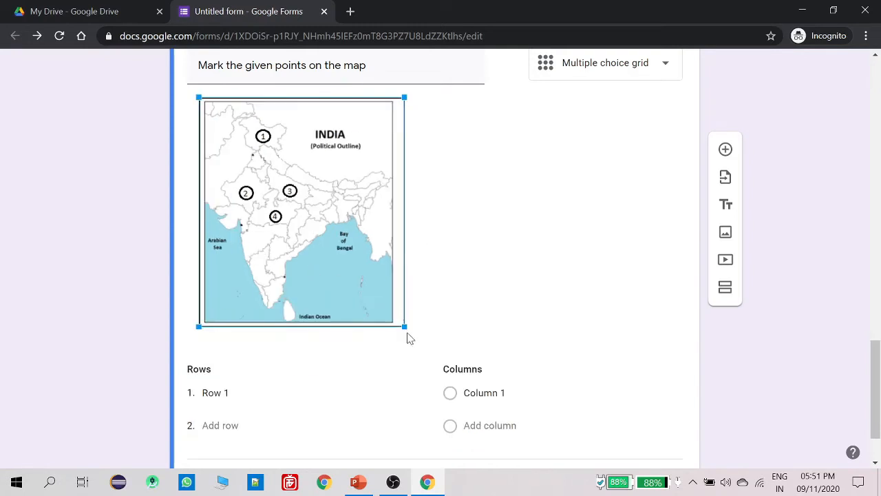
left_click_drag(400, 314, 359, 276)
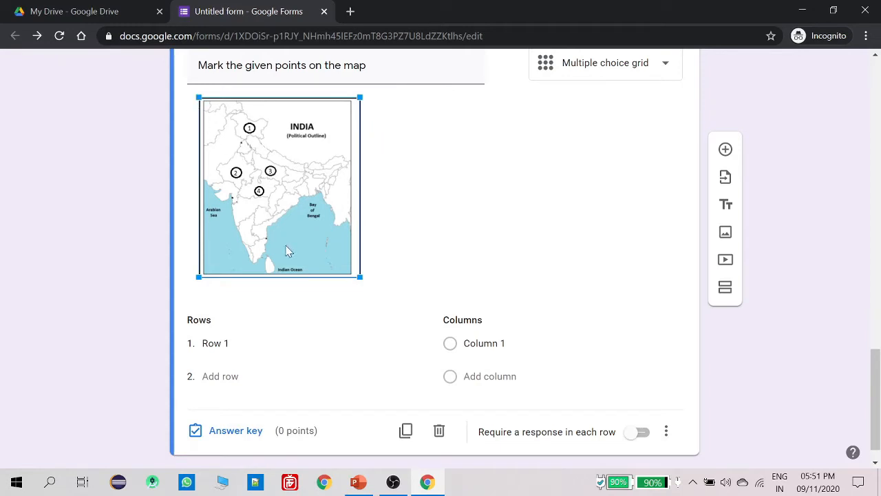
scroll(301, 301, "down", 1)
Label the map grid's rows 1, 2, 3 and 4
left_click(234, 315)
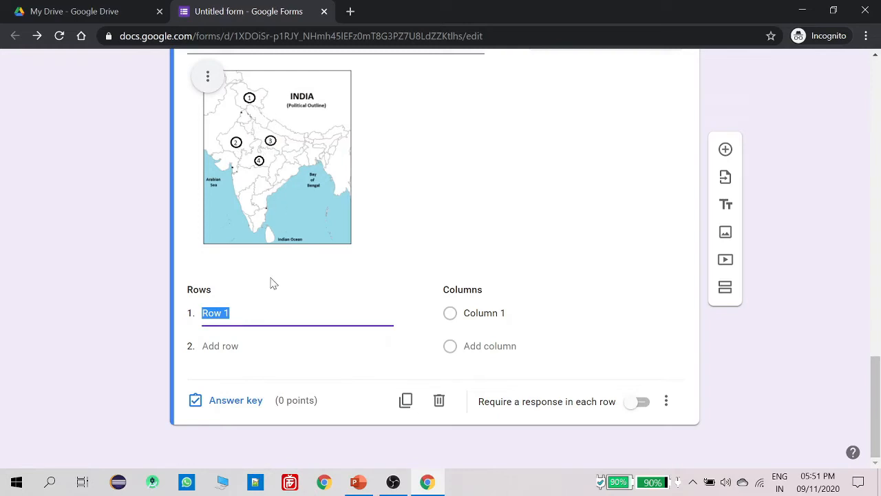
type("1")
left_click(226, 345)
type("2")
left_click(226, 346)
type("3")
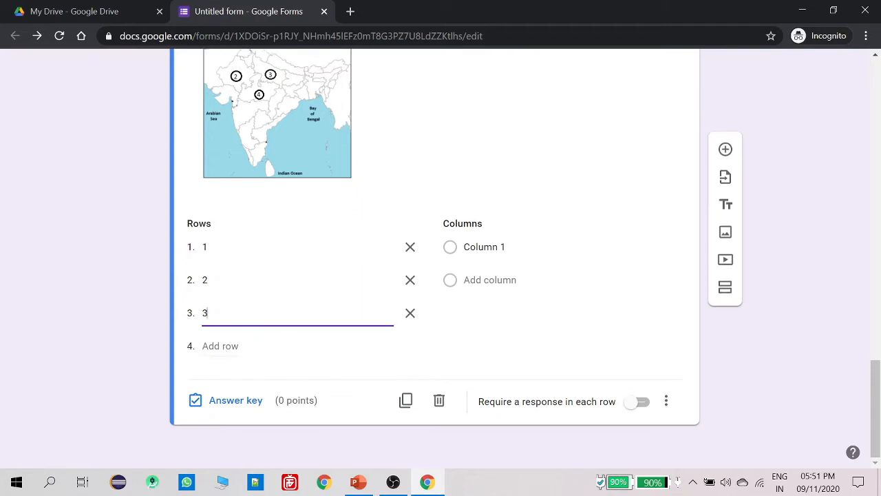
left_click(203, 346)
type("4")
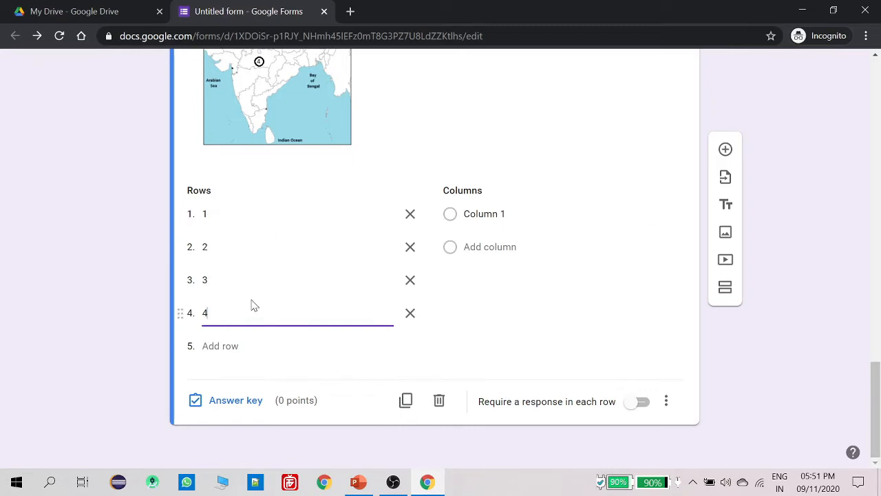
scroll(252, 305, "up", 1)
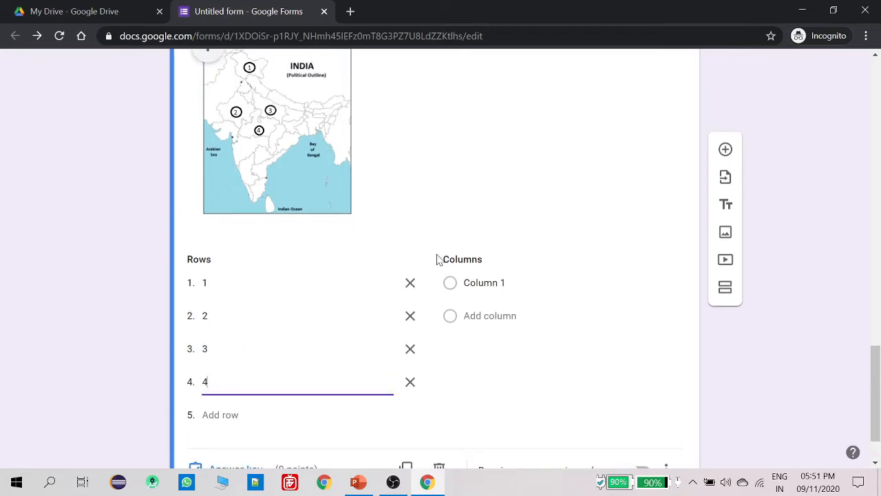
scroll(434, 258, "up", 1)
Name the grid columns J&K, Rajstahan, Maharashtra, Gujrat, MP and UP
left_click(493, 351)
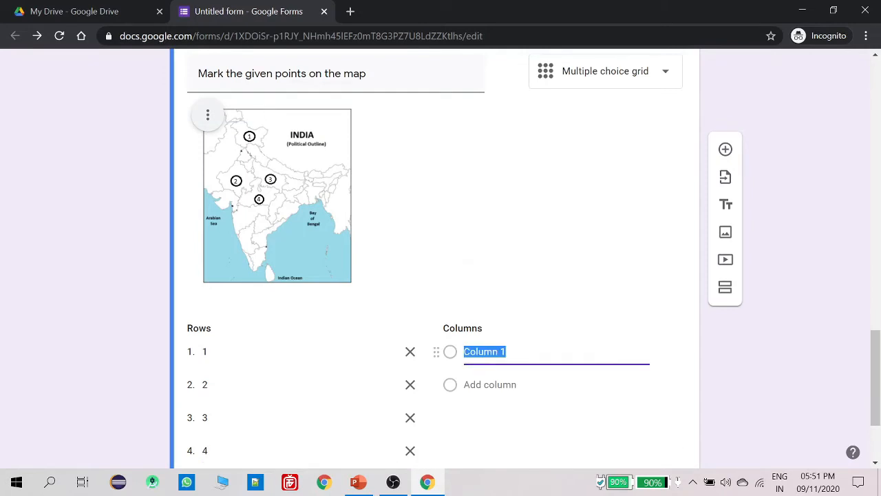
type("J")
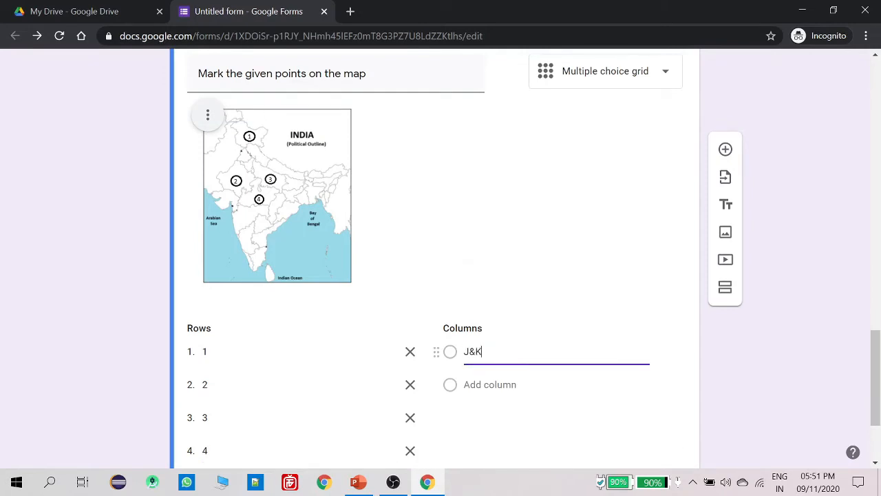
type("&K")
key("Return")
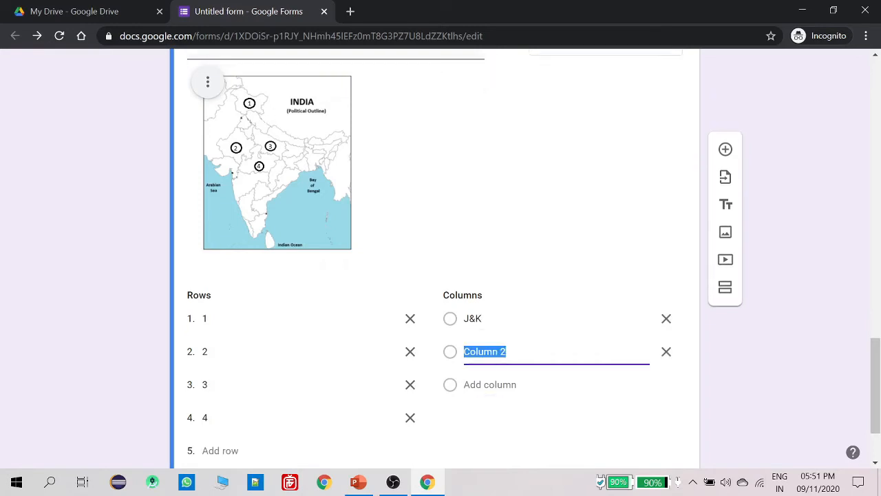
type("Raj")
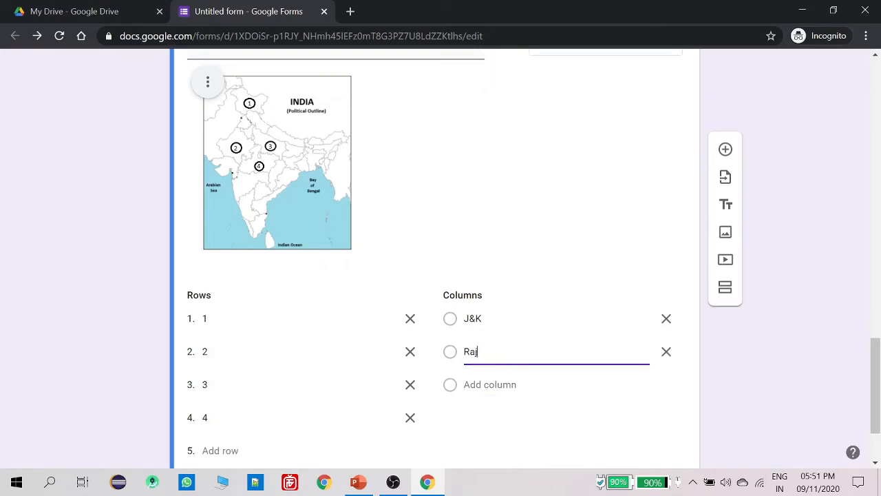
type("stahan")
key("Return")
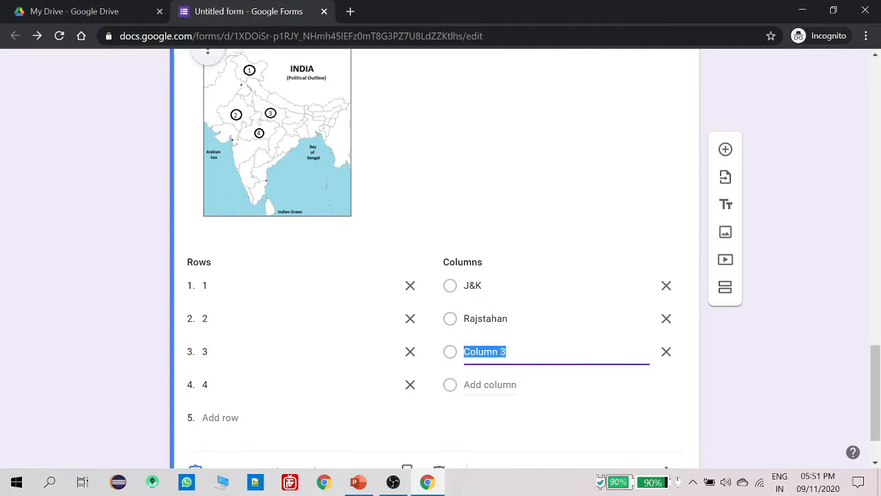
type("Mah")
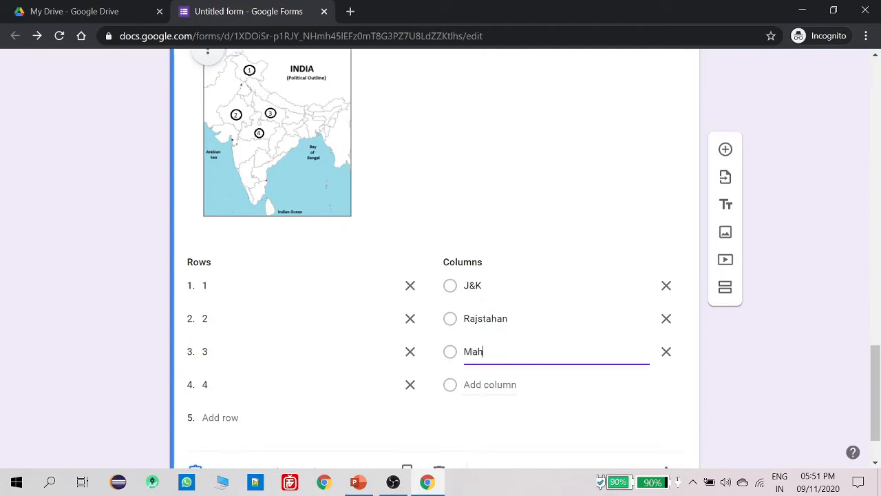
type("arashtra")
left_click(482, 386)
type("Guj")
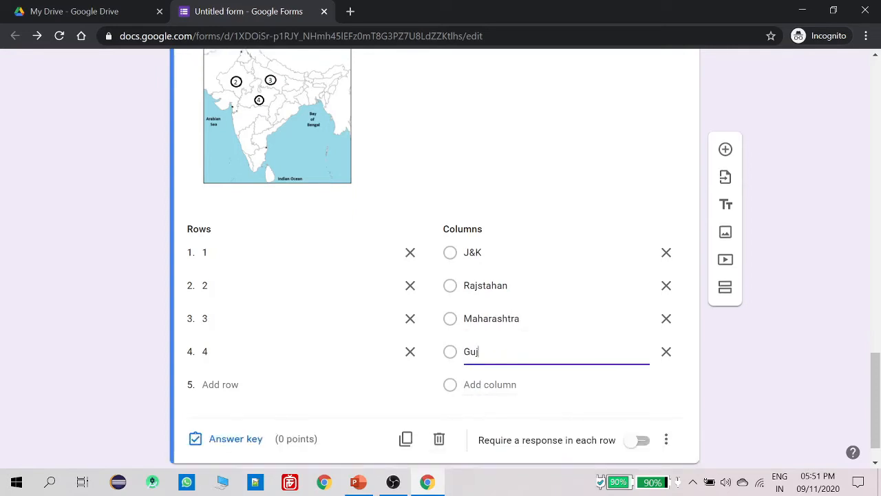
type("rat")
key("Return")
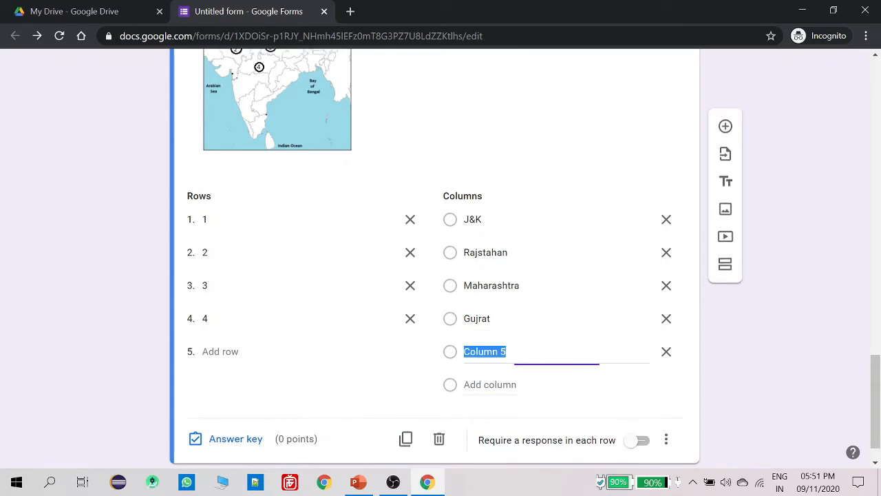
type("MP")
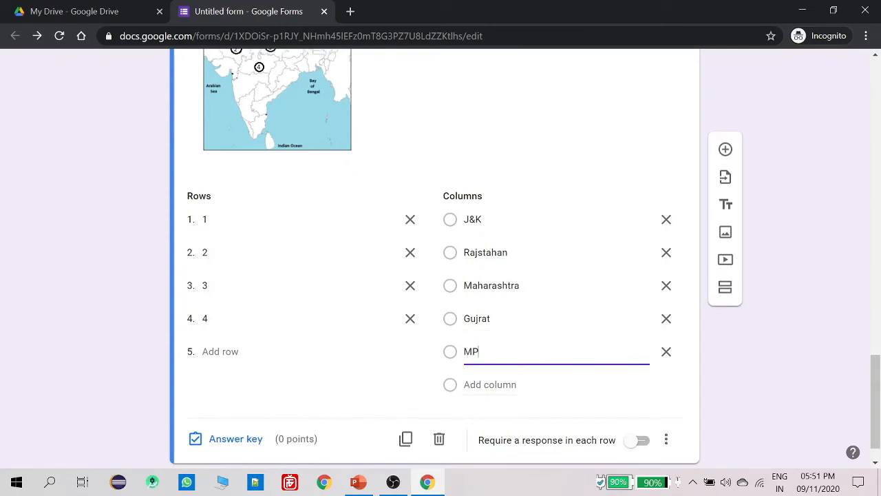
key("Return")
type("UP")
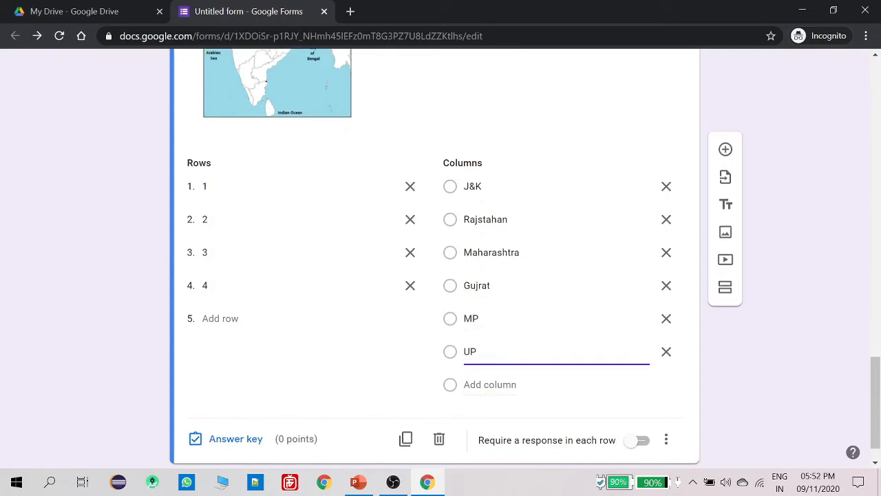
left_click(484, 108)
scroll(491, 347, "up", 1)
scroll(356, 169, "up", 1)
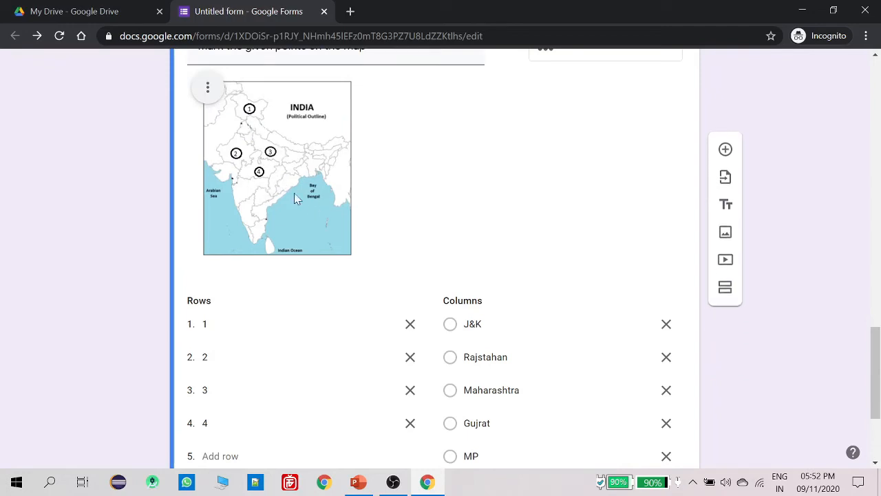
scroll(469, 275, "down", 3)
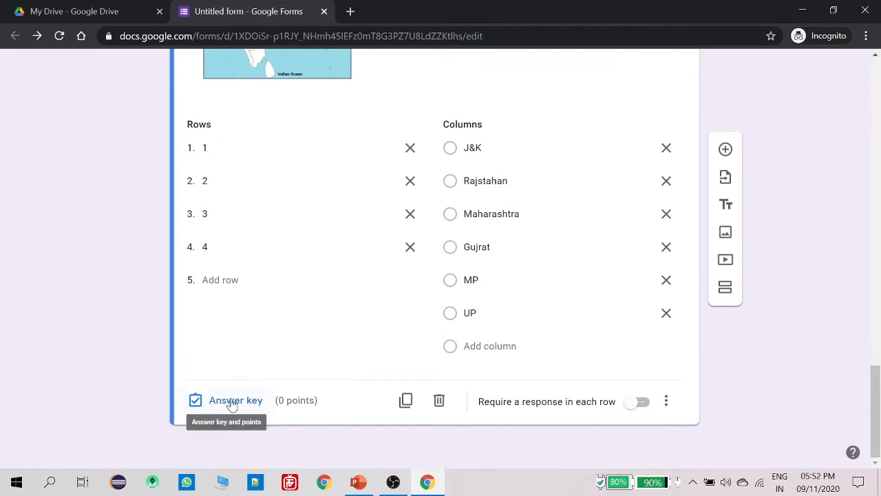
scroll(277, 337, "up", 4)
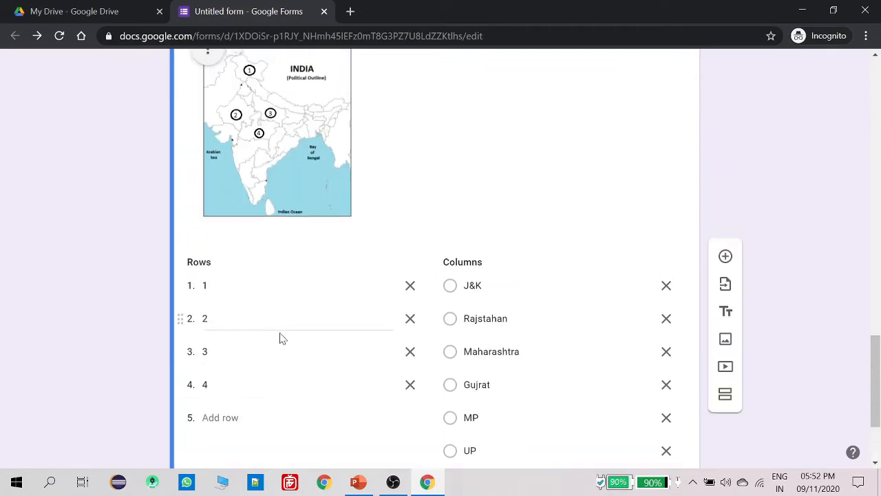
scroll(307, 347, "down", 1)
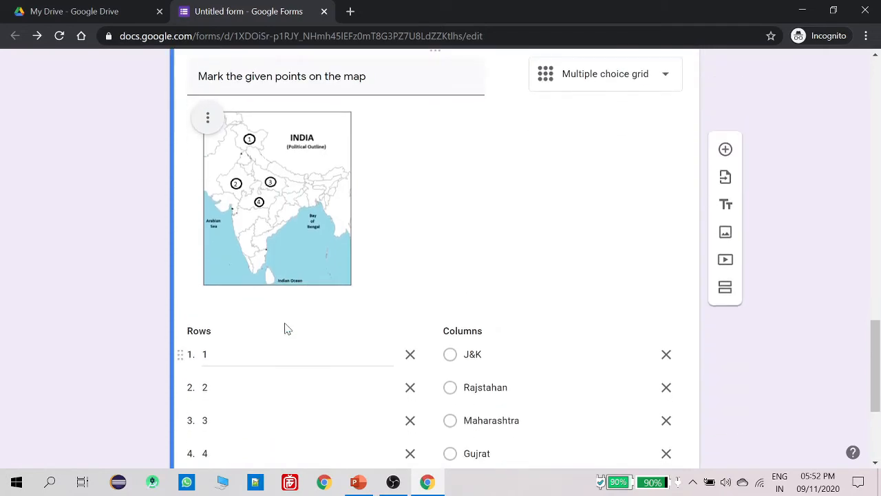
scroll(337, 297, "up", 5)
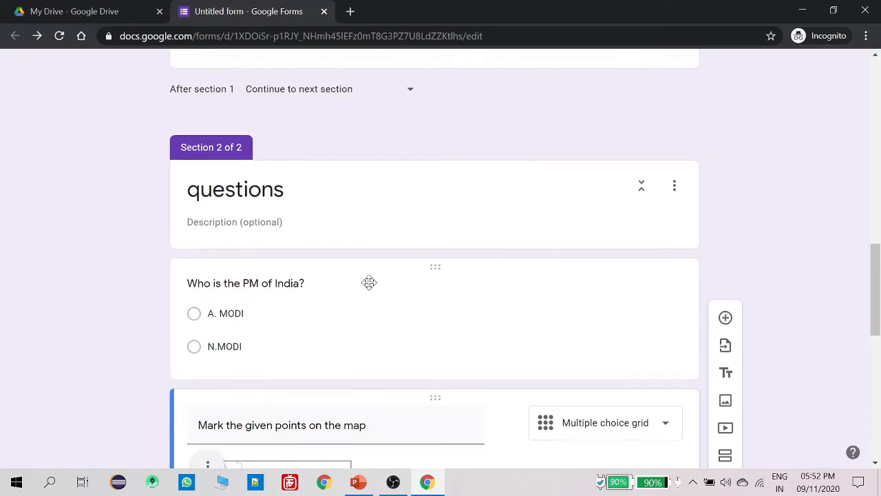
scroll(367, 287, "up", 15)
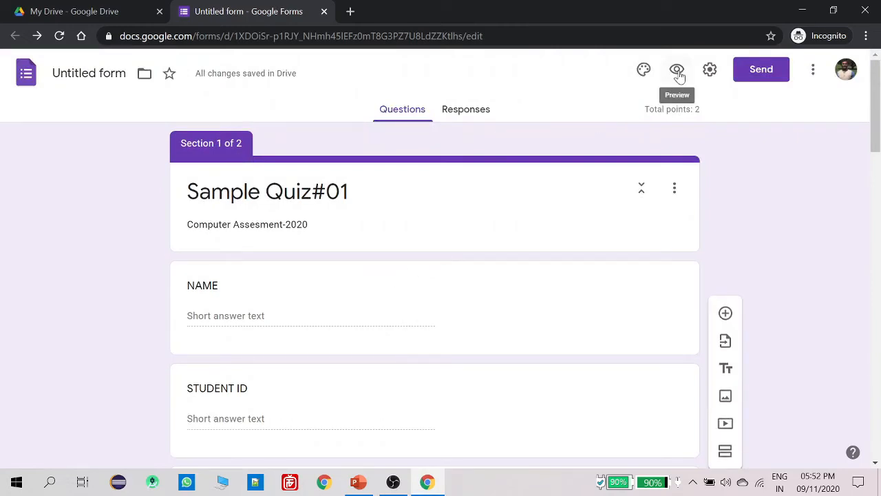
Preview the quiz and go through the Student ID and Name fields
left_click(678, 71)
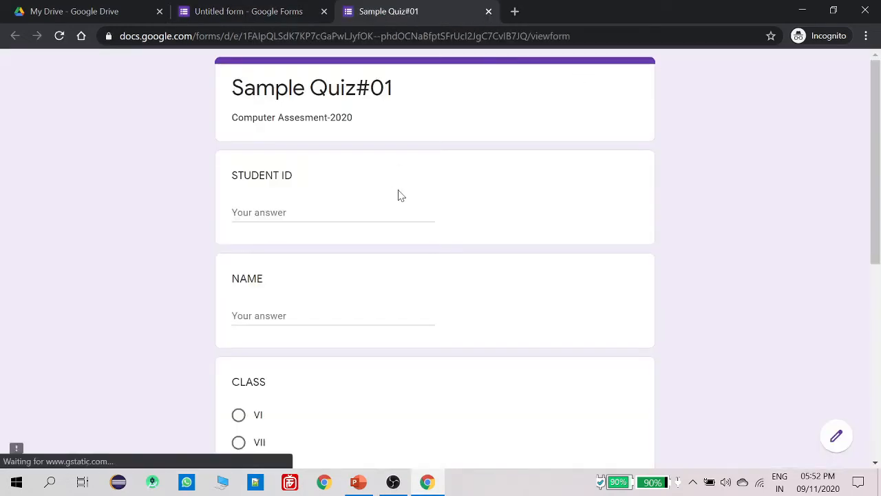
scroll(432, 191, "down", 2)
left_click(334, 83)
left_click(333, 178)
Choose X for CLASS and A for SECTION
scroll(277, 183, "down", 2)
left_click(239, 140)
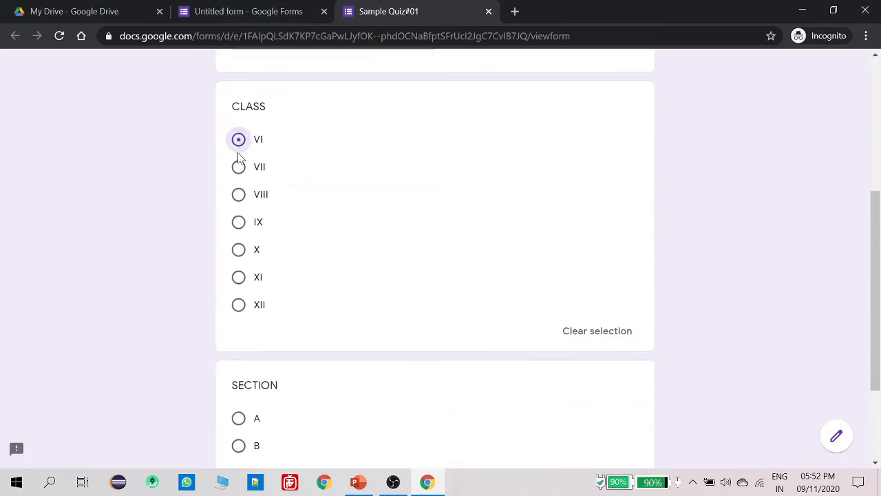
left_click(238, 167)
left_click(239, 194)
left_click(238, 222)
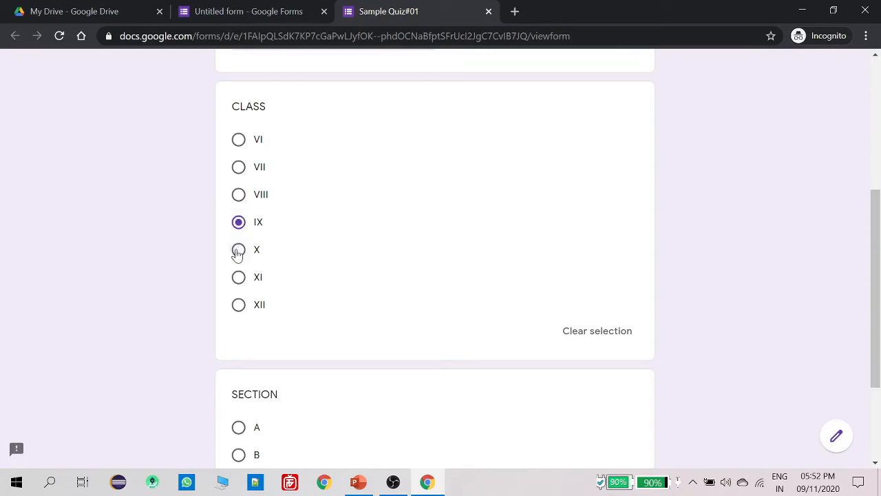
left_click(238, 249)
scroll(277, 256, "down", 2)
left_click(238, 279)
left_click(238, 307)
left_click(238, 279)
scroll(272, 283, "up", 6)
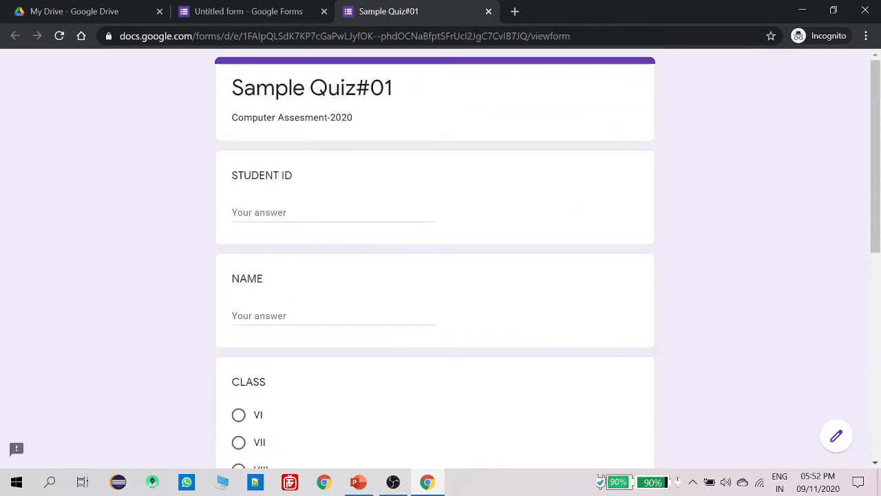
scroll(368, 297, "down", 6)
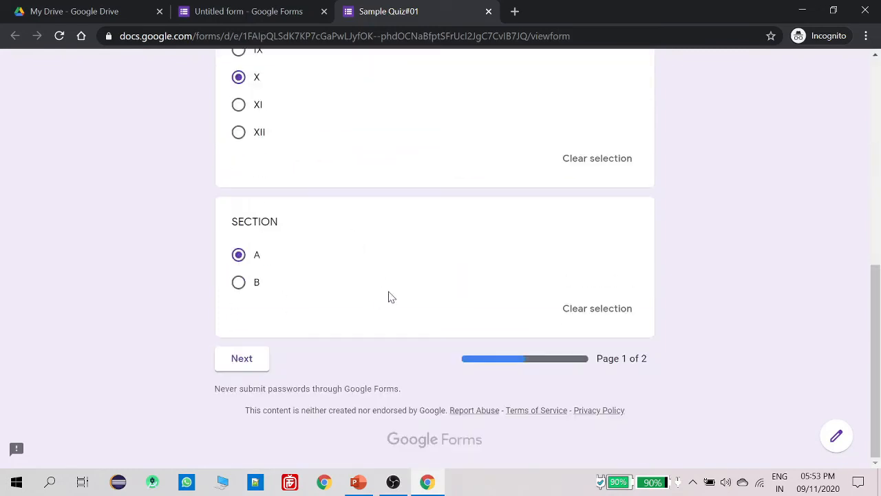
Move to page two and answer the PM question with N.MODI
left_click(251, 359)
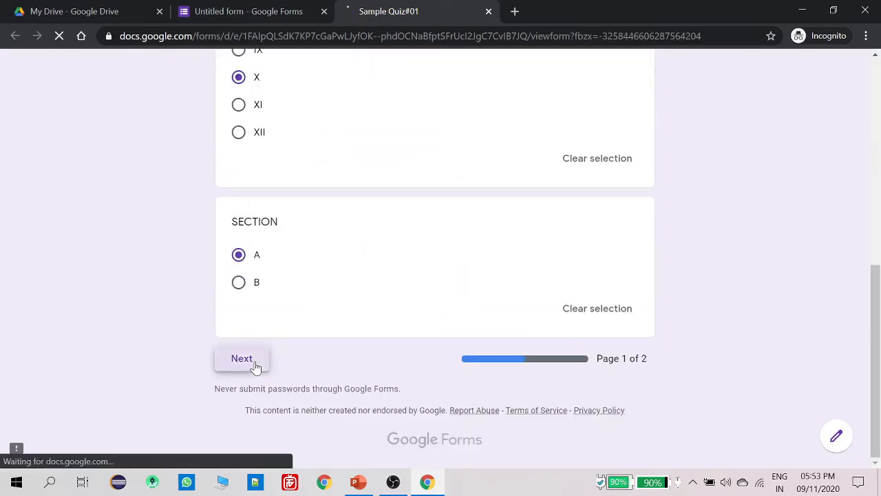
scroll(438, 281, "down", 1)
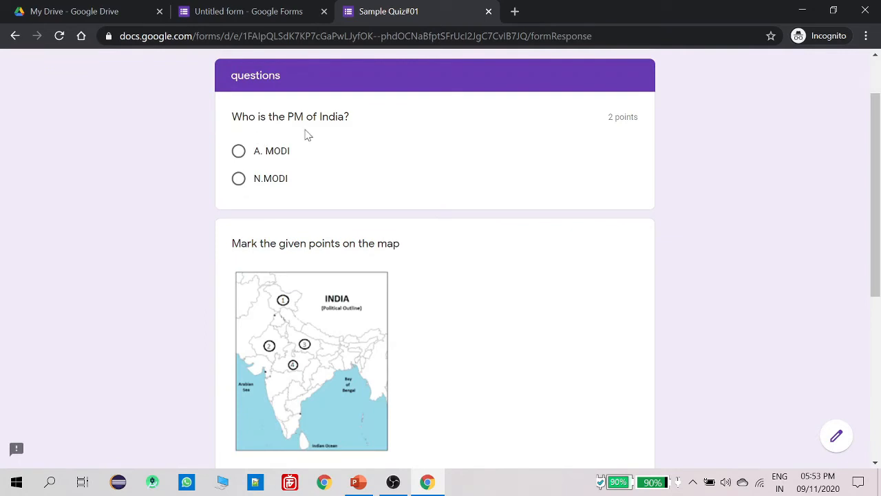
left_click(238, 178)
scroll(389, 244, "down", 1)
scroll(389, 244, "down", 1)
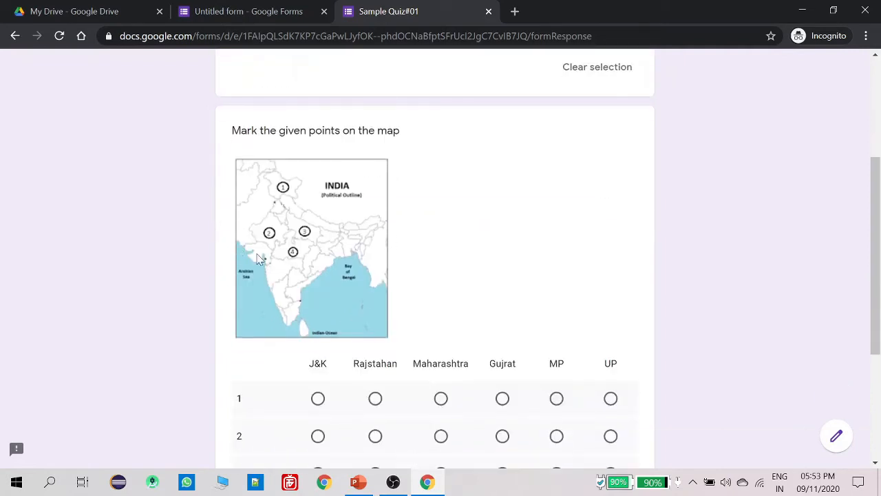
scroll(395, 191, "down", 1)
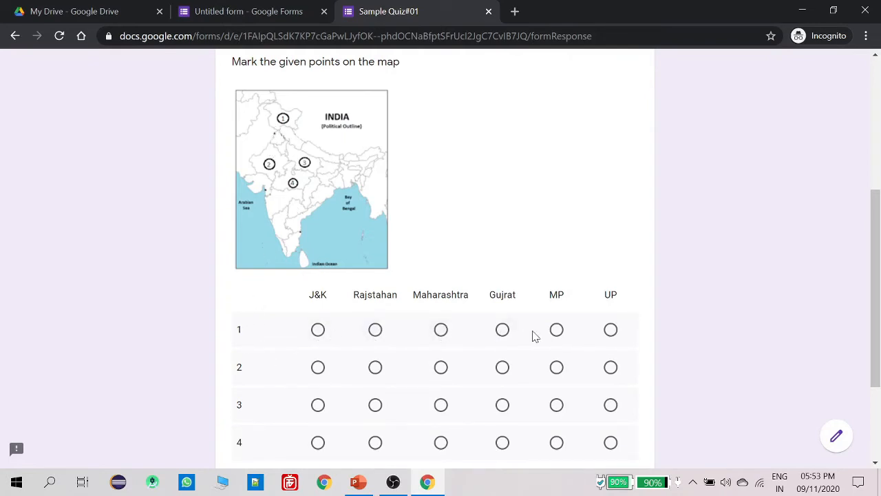
Mark map points 1–4 as J&K, Rajasthan, MP and UP, and submit the response
left_click(318, 331)
scroll(272, 186, "down", 1)
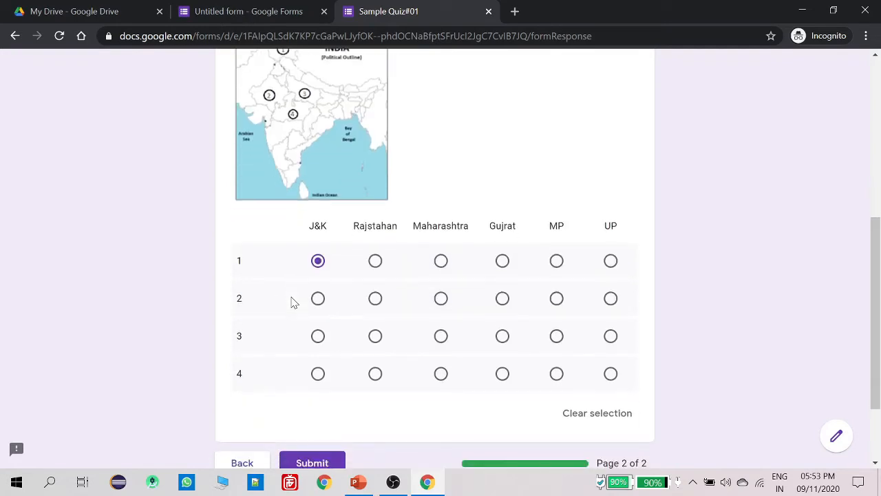
left_click(375, 298)
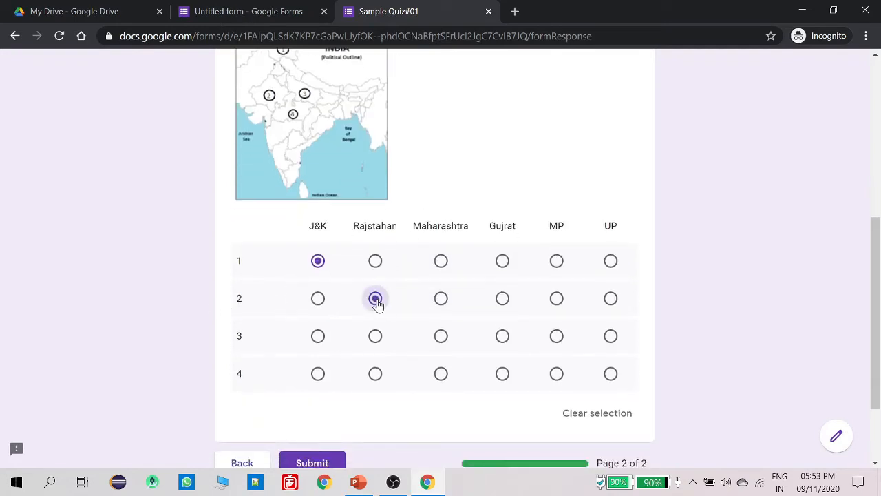
left_click(557, 336)
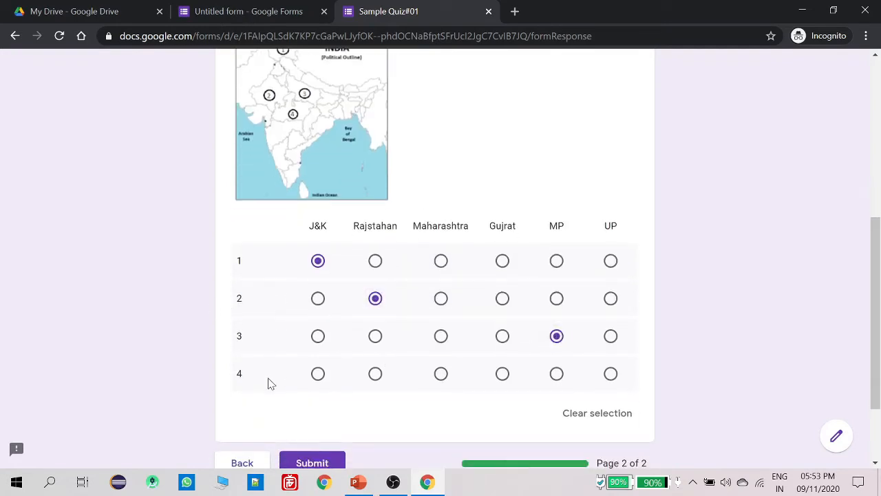
left_click(611, 373)
scroll(381, 307, "down", 2)
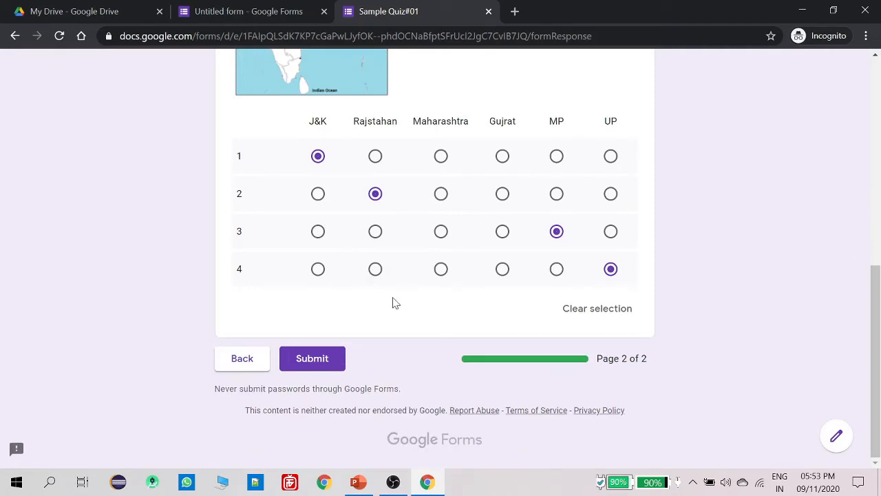
scroll(393, 301, "up", 2)
scroll(387, 323, "up", 2)
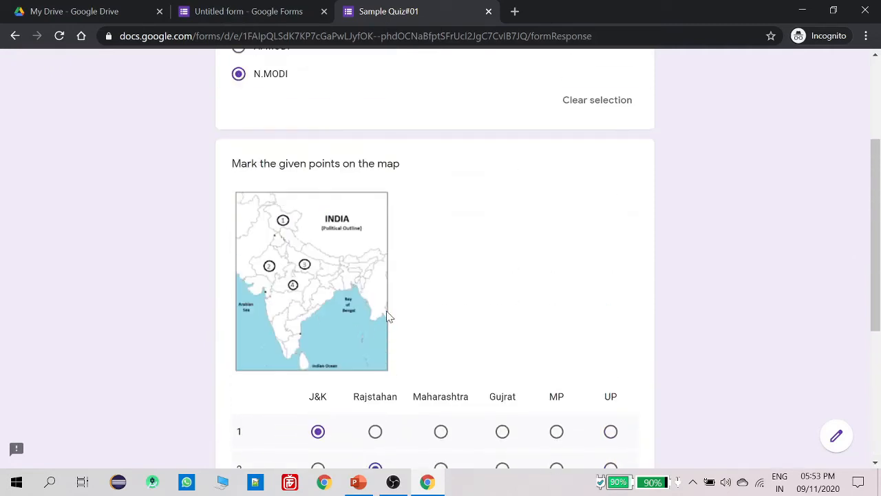
scroll(348, 274, "down", 4)
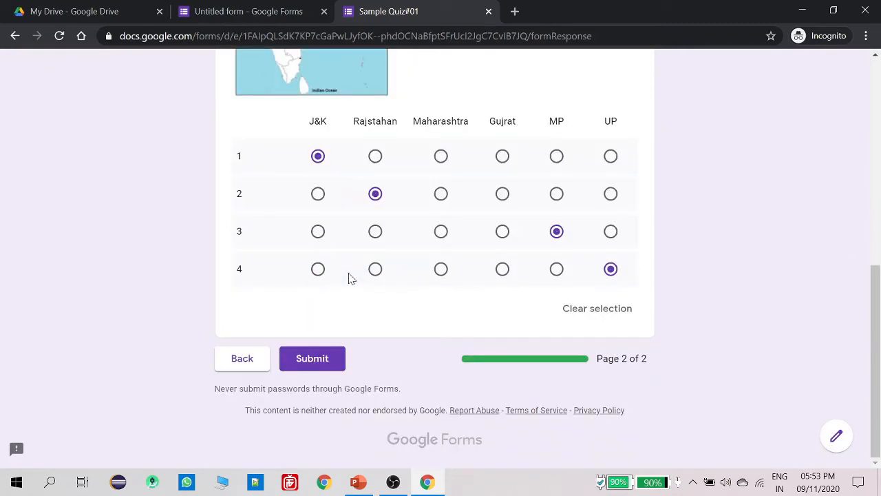
left_click(321, 359)
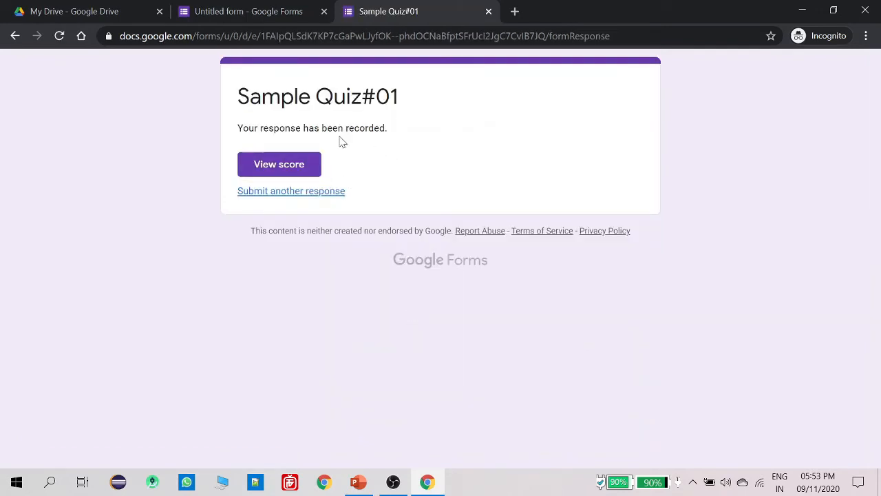
left_click(296, 166)
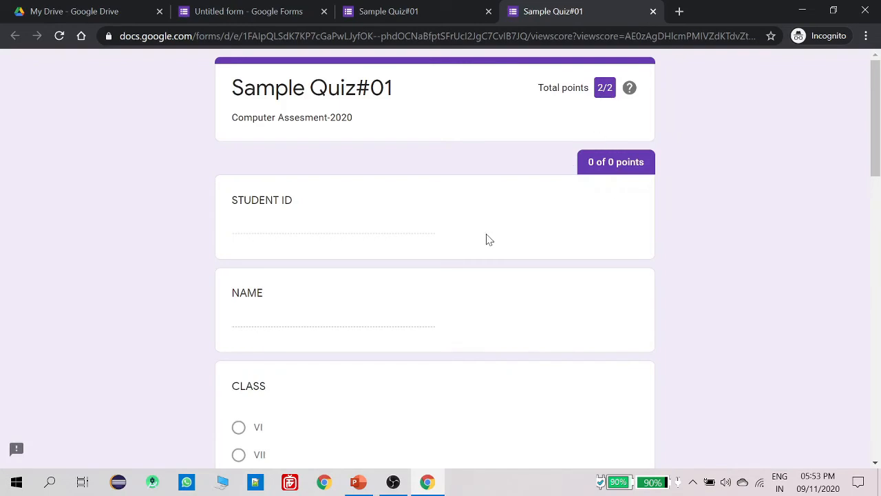
scroll(488, 238, "down", 8)
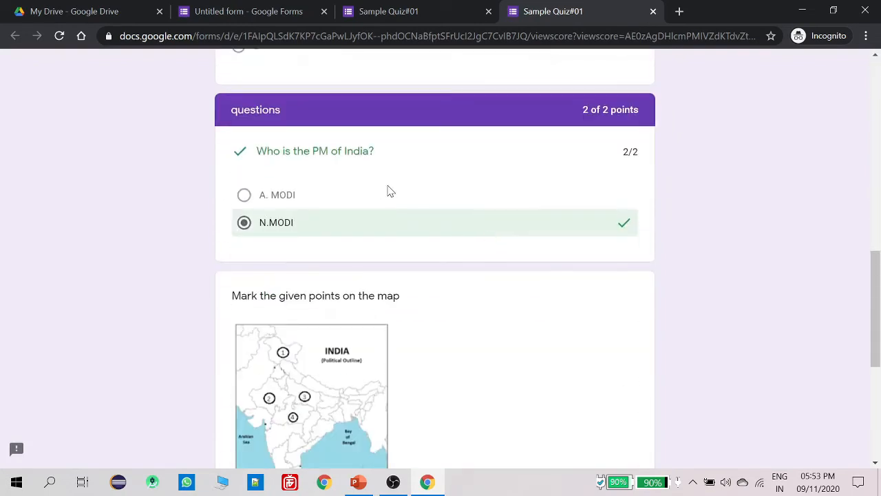
scroll(382, 260, "down", 4)
scroll(382, 260, "down", 1)
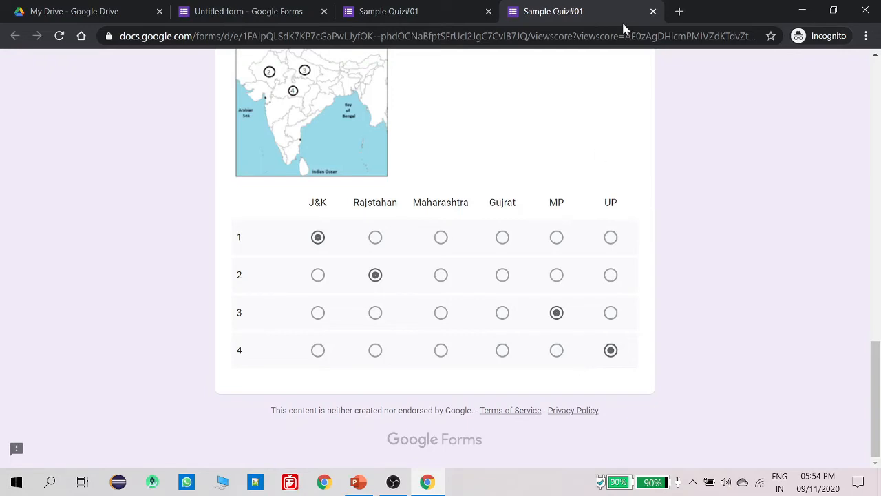
left_click(653, 11)
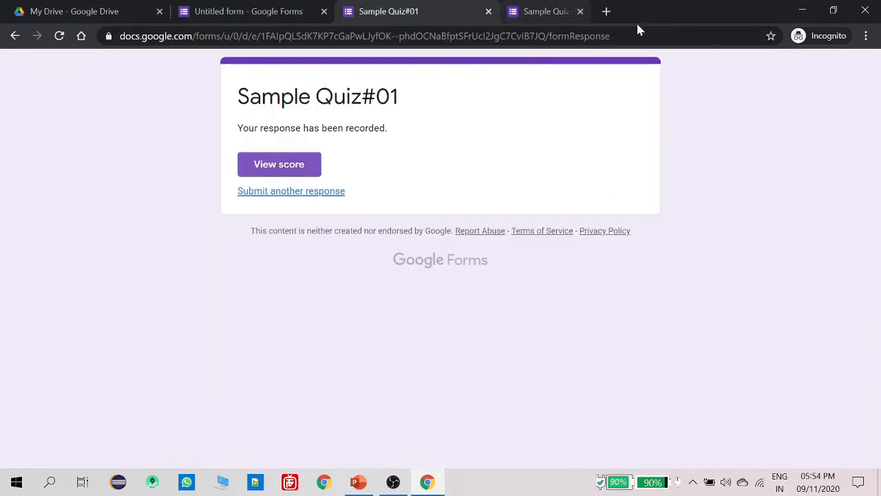
Close the response tab and review the Responses summary: 1 response averaging 2/2
left_click(489, 12)
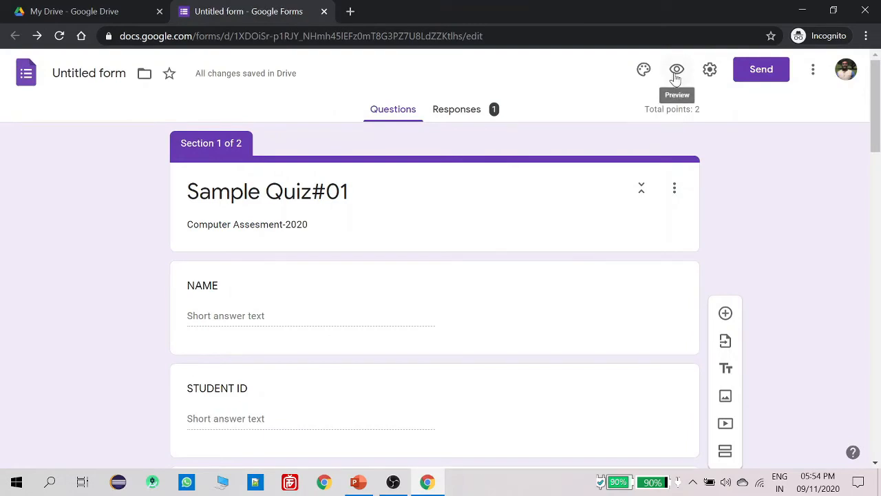
left_click(475, 111)
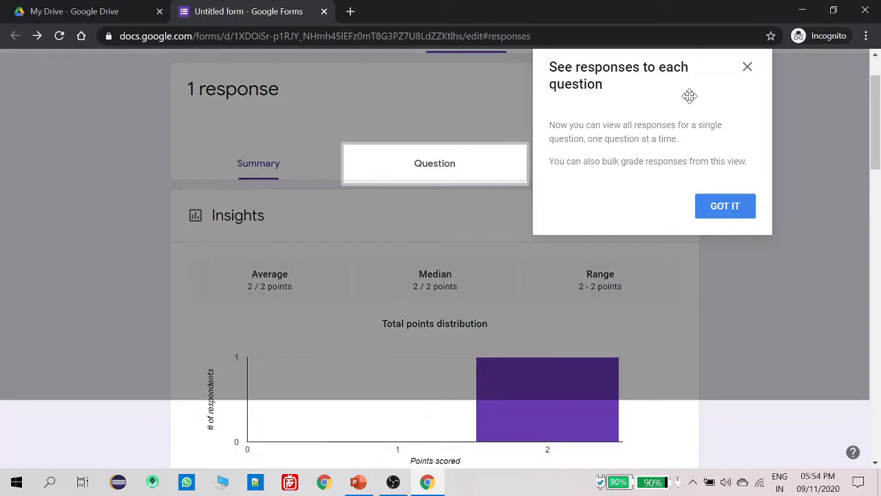
left_click(747, 67)
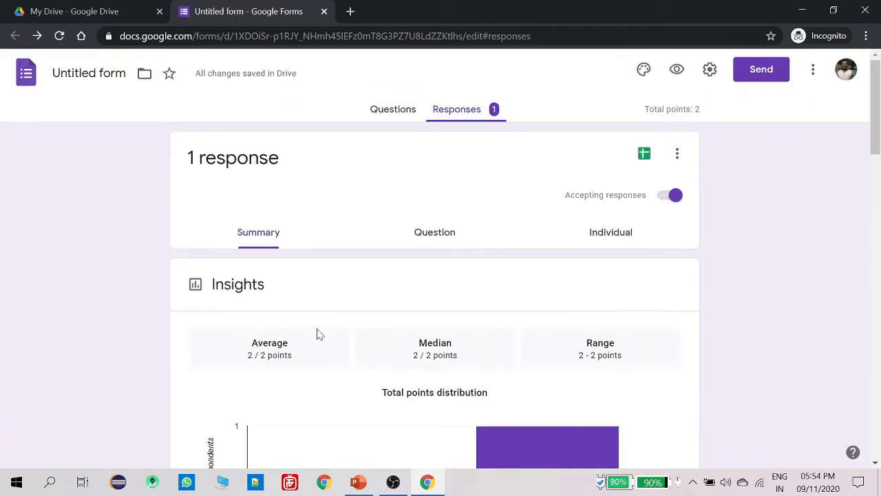
Return to the Questions tab and bring the map grid question into view
left_click(390, 112)
scroll(453, 289, "down", 20)
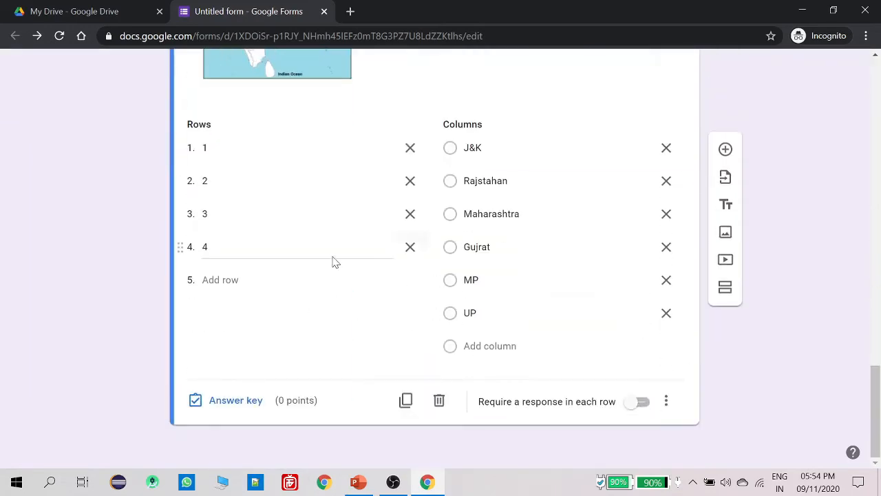
scroll(333, 260, "up", 2)
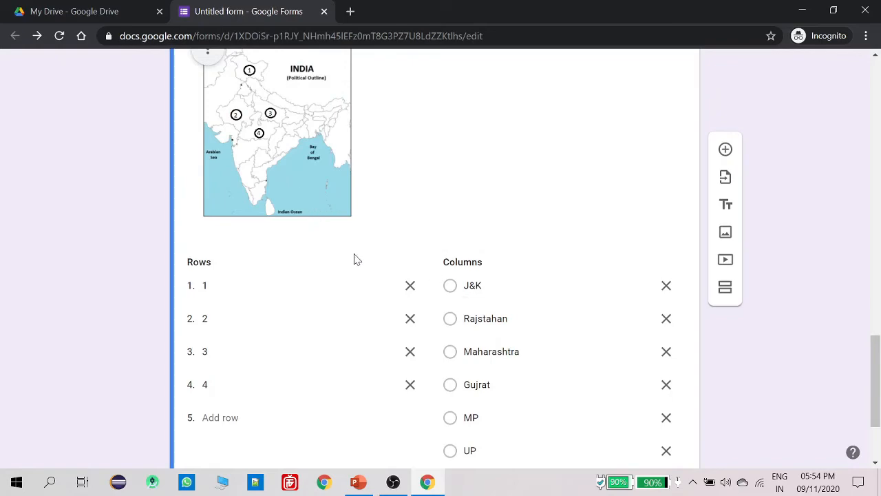
scroll(414, 269, "up", 2)
scroll(413, 269, "up", 2)
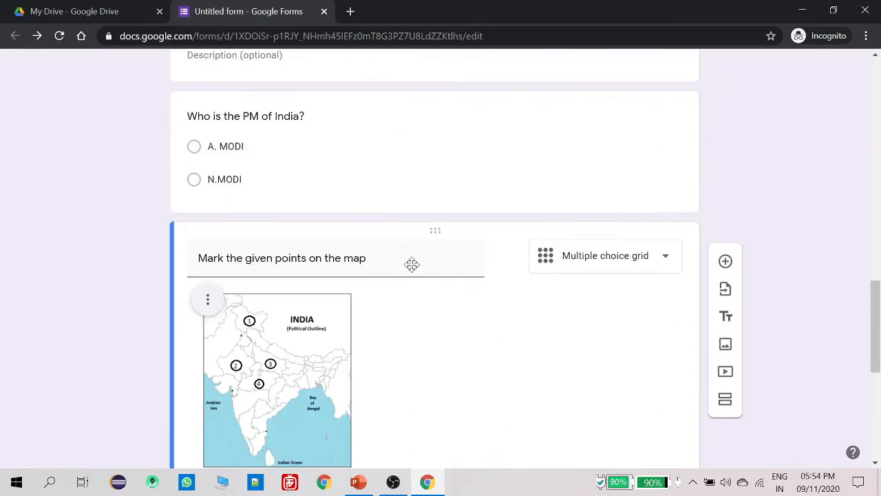
scroll(414, 269, "down", 5)
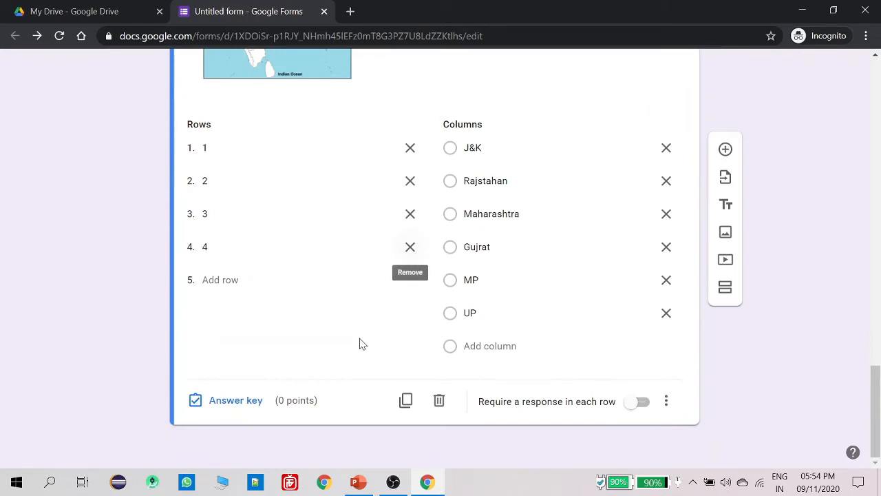
Add a question with the pasted title 'Write an essay on INDIA - CHINA CONFLICT' and set its type to Paragraph
left_click(725, 149)
type("Write an essay on INDIA - CHINA CONFLICT")
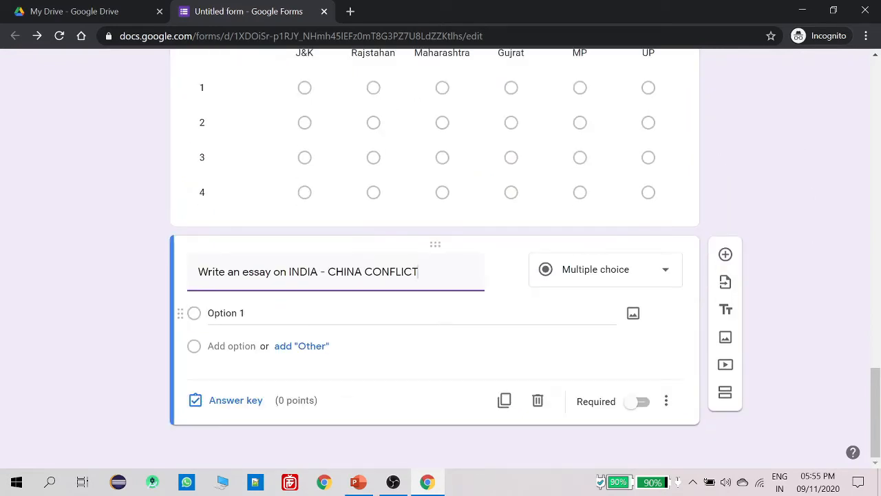
left_click(596, 270)
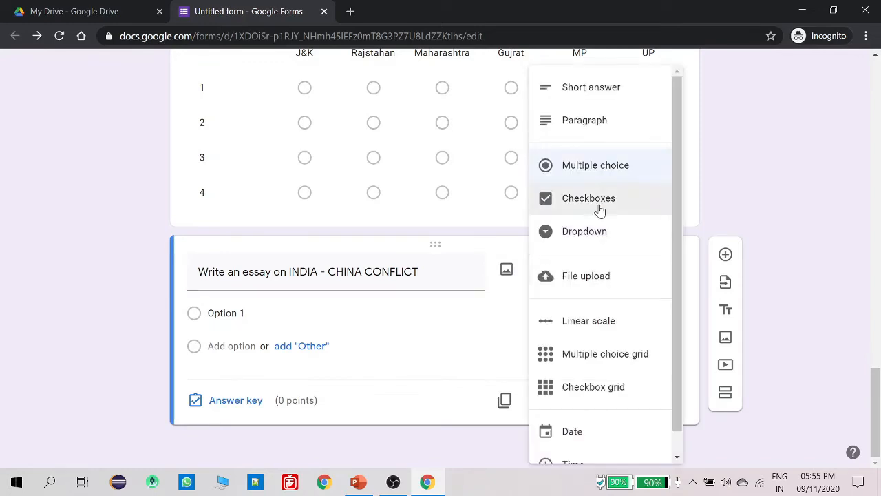
key("Escape")
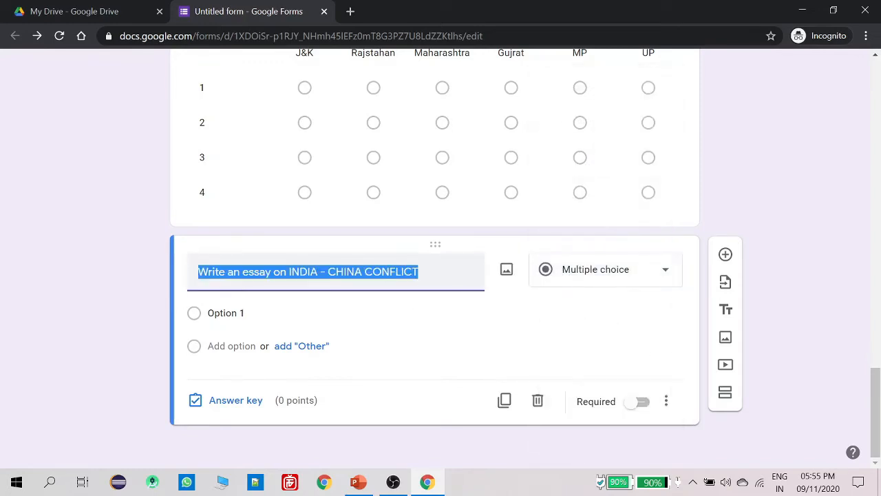
left_click(534, 282)
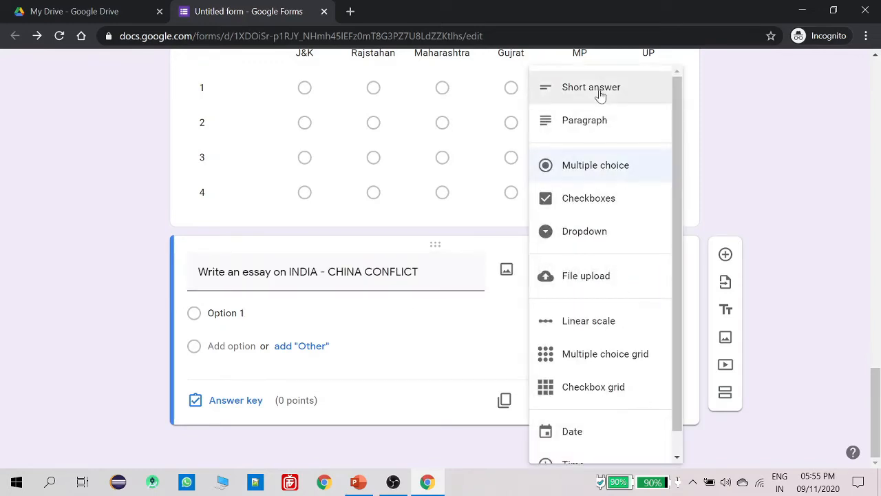
left_click(597, 131)
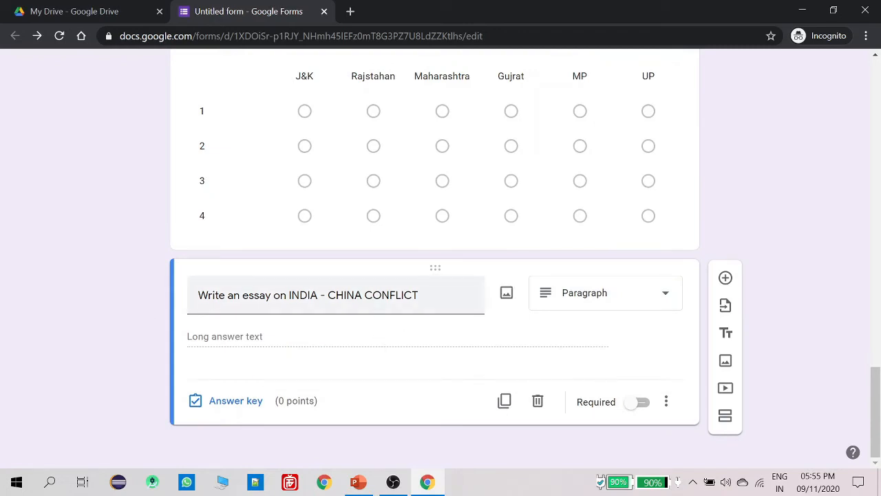
left_click(613, 302)
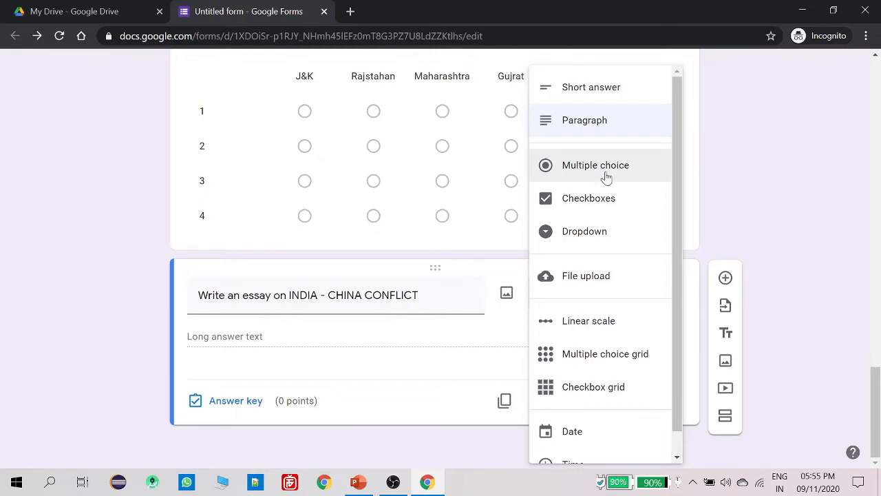
left_click(390, 339)
Add a Checkboxes question 'Who is your favorite cricketer?', correcting 'favourite' to 'favorite'
left_click(725, 278)
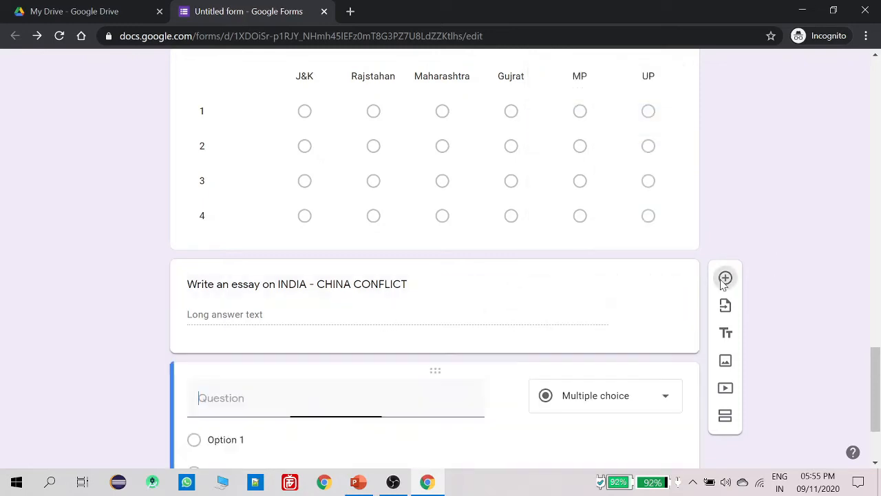
type("Who is your favourite cricketer?")
right_click(278, 273)
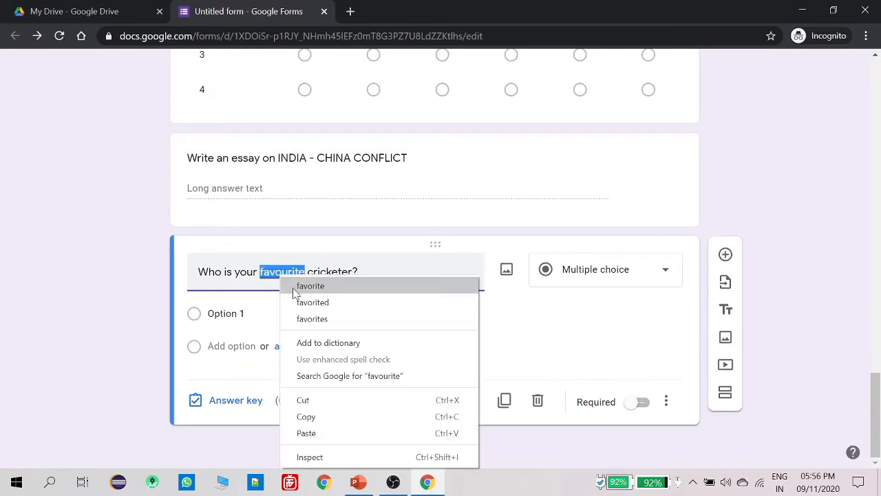
left_click(296, 285)
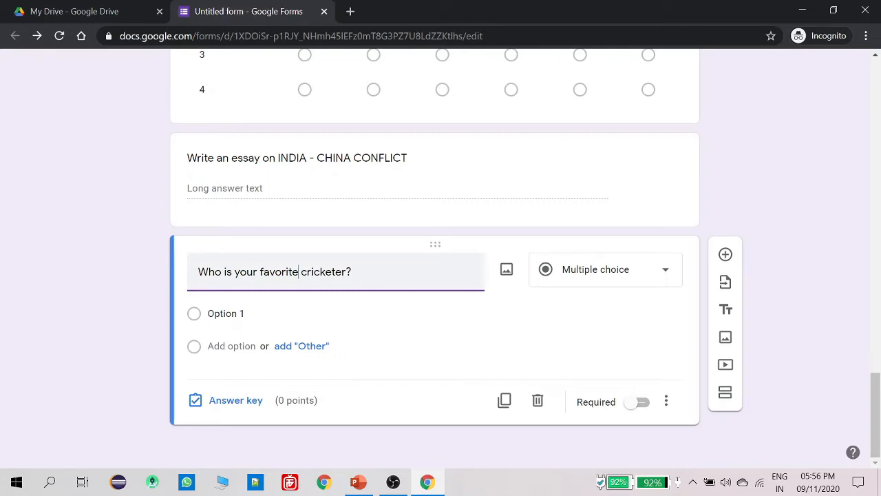
left_click(604, 281)
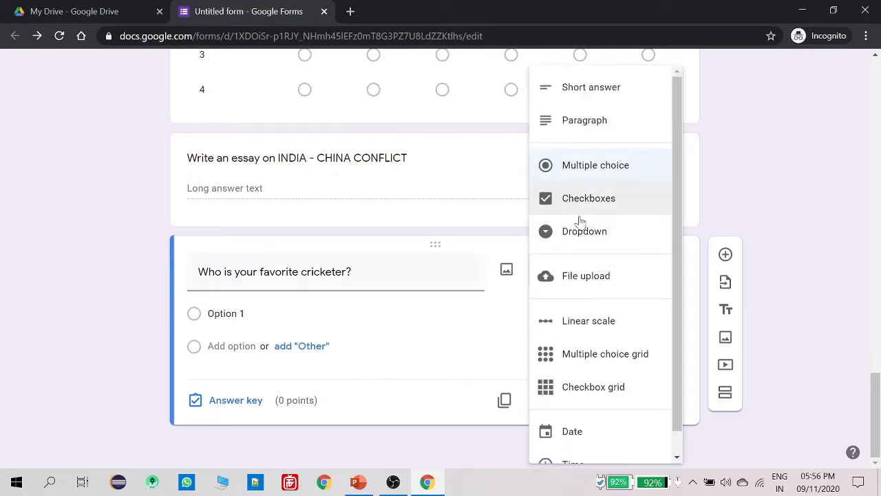
left_click(592, 202)
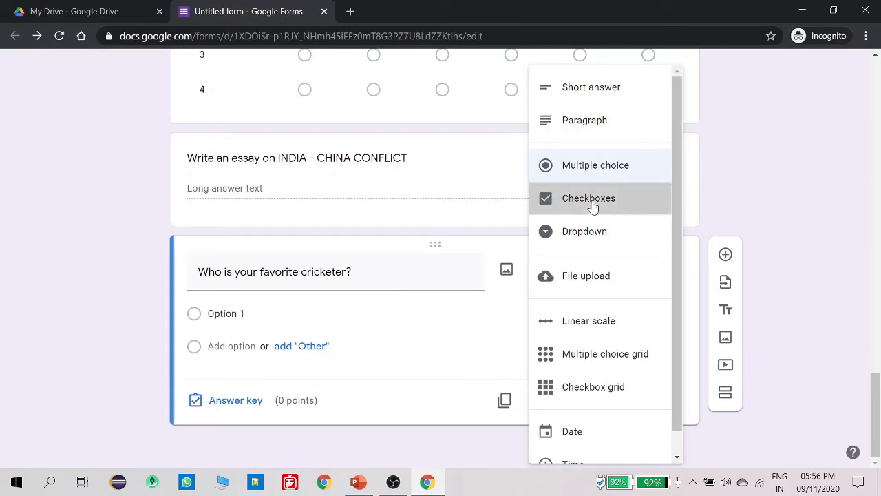
Enter the answer options V Kohli, R Sharma, J Bumrah and Pandya
left_click(228, 303)
type("V Kohli")
left_click(226, 336)
type("R ")
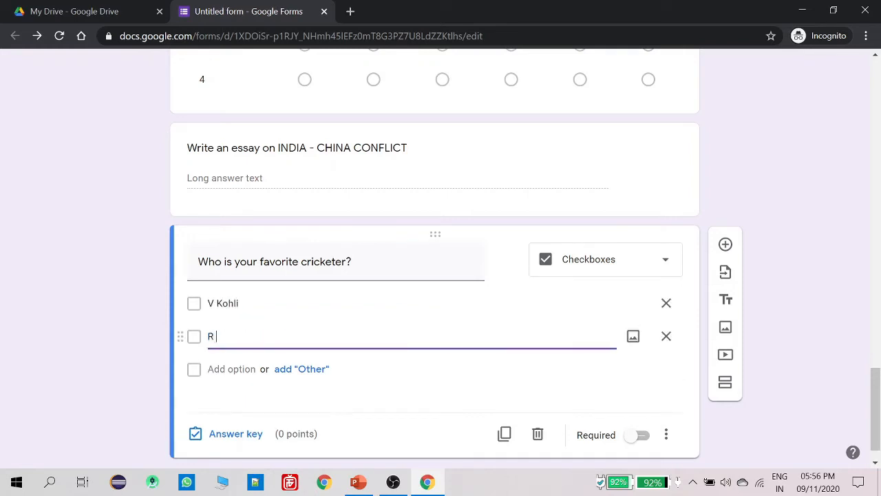
type("Sharma")
left_click(227, 369)
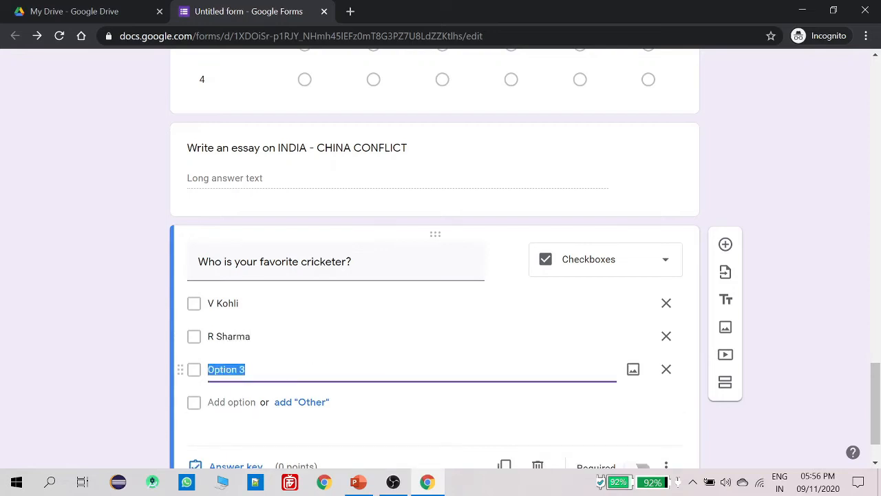
type("J Bumrah")
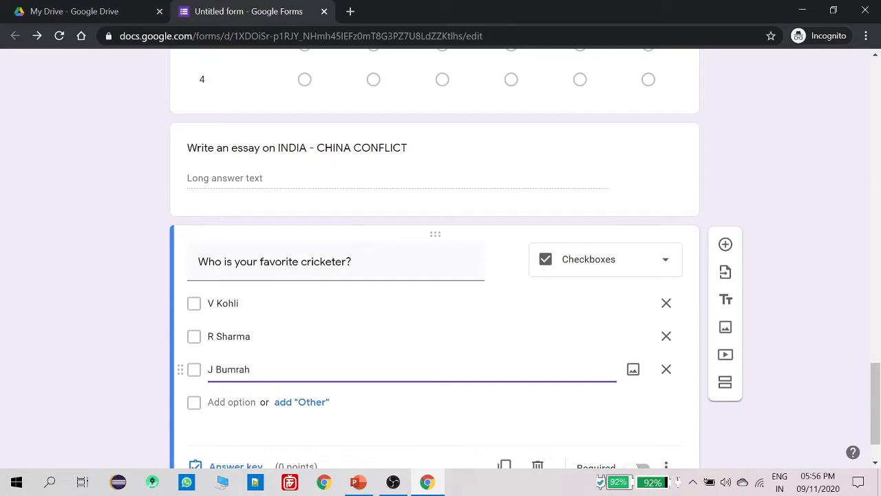
key("Return")
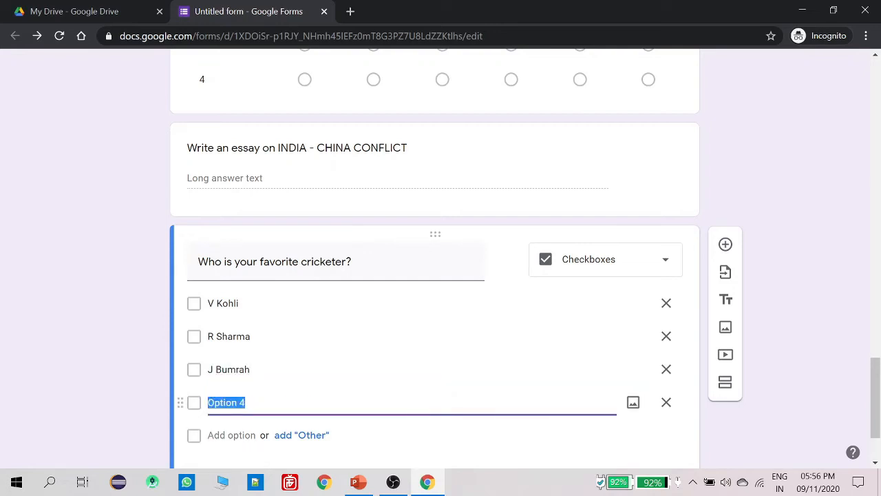
type("P")
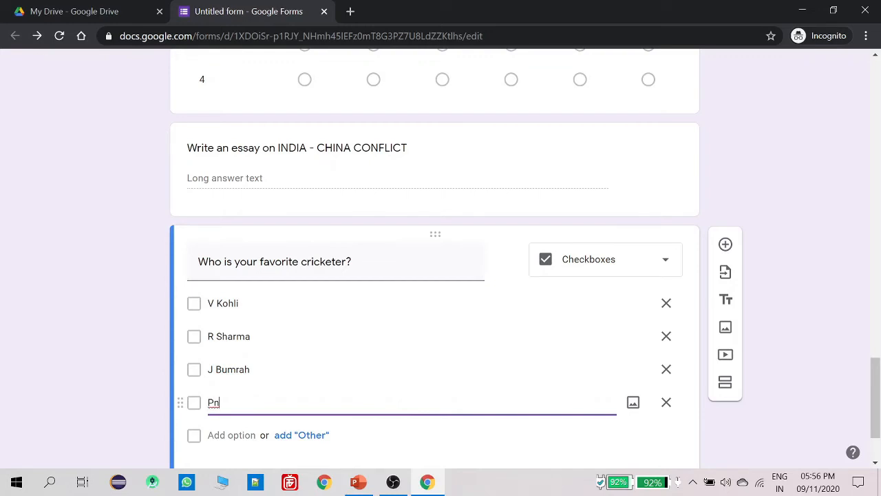
type("andaya")
key("BackSpace")
key("BackSpace")
key("BackSpace")
type("ya")
scroll(267, 294, "down", 1)
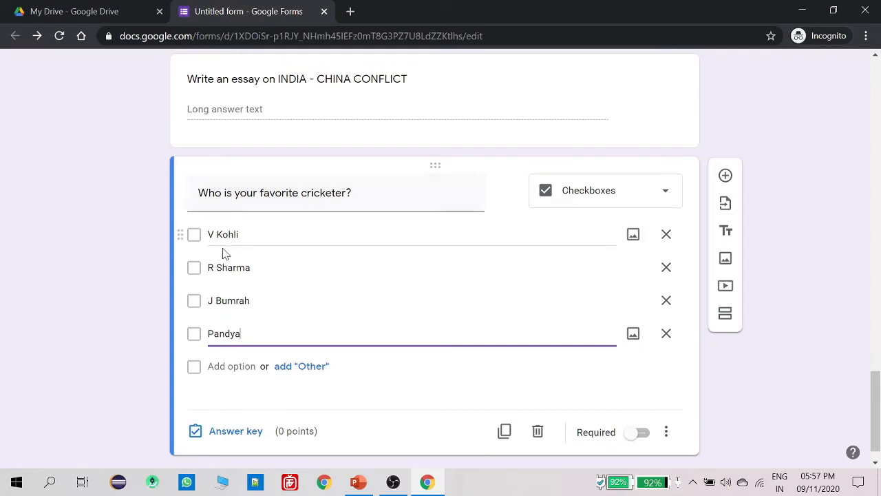
Keep the cricketer question as Checkboxes and add a new blank question below it
scroll(289, 240, "up", 4)
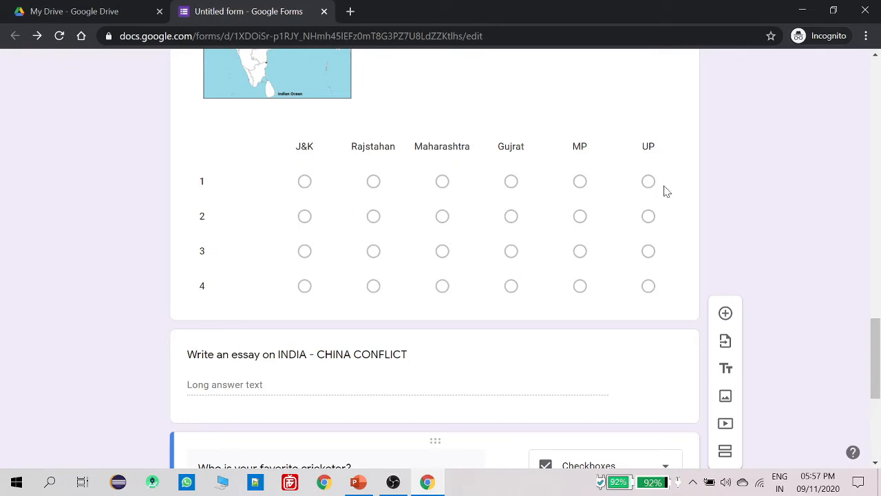
scroll(303, 207, "down", 5)
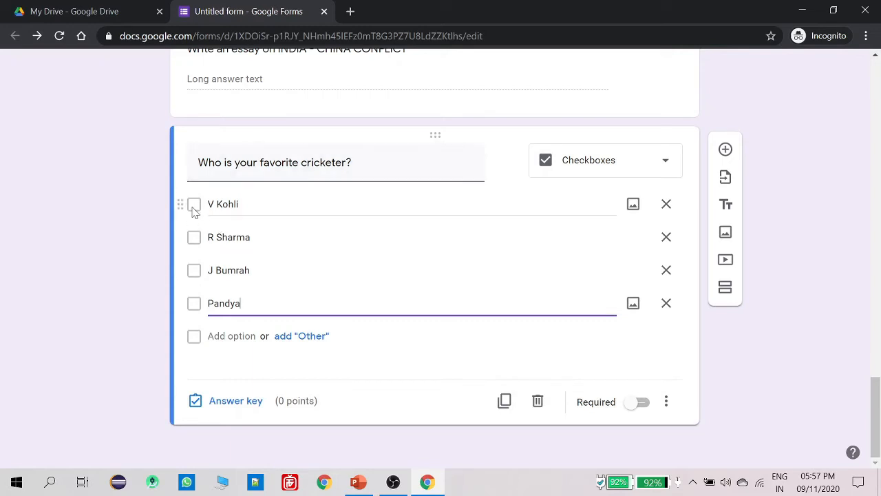
left_click(604, 169)
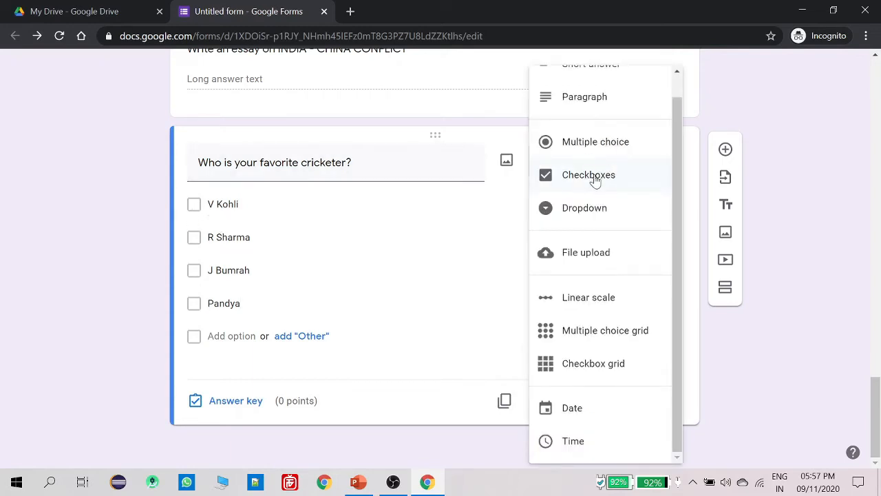
left_click(596, 177)
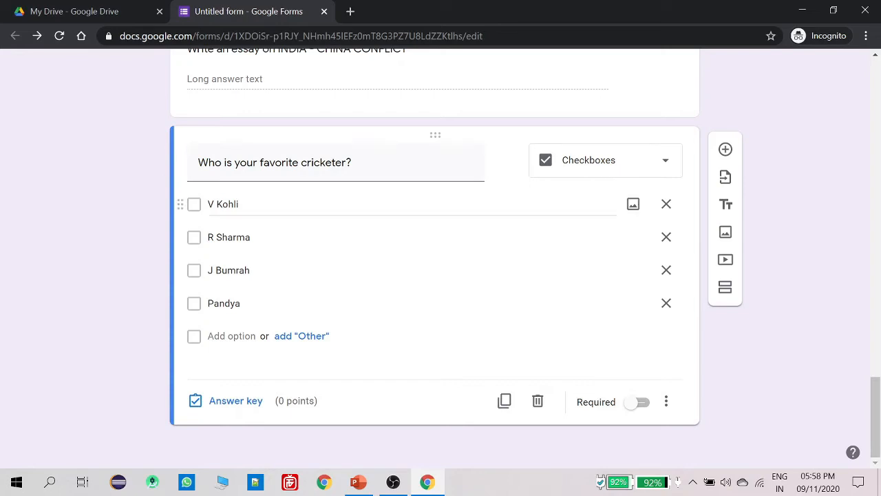
left_click(609, 175)
left_click(608, 174)
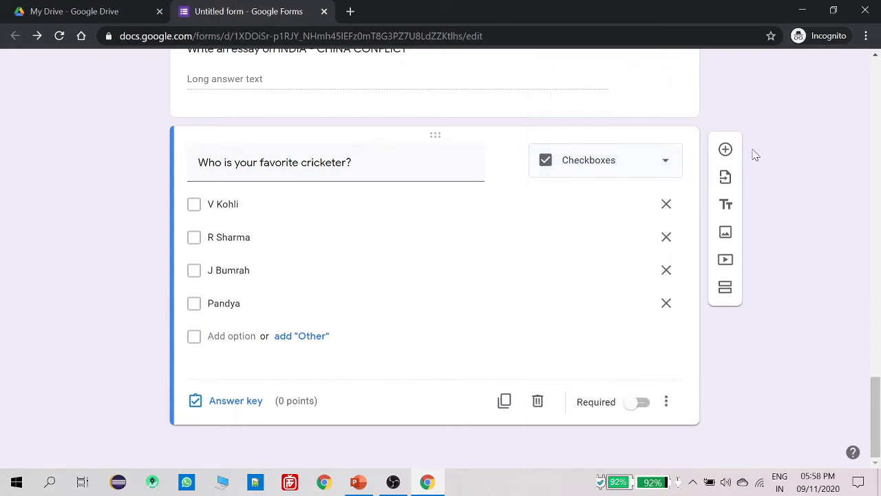
left_click(725, 149)
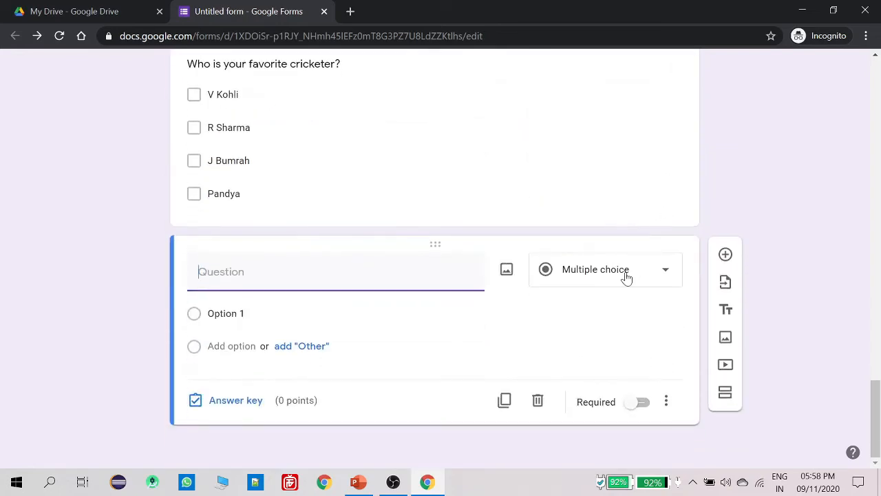
Make the new question a Dropdown titled 'select your country'
left_click(626, 276)
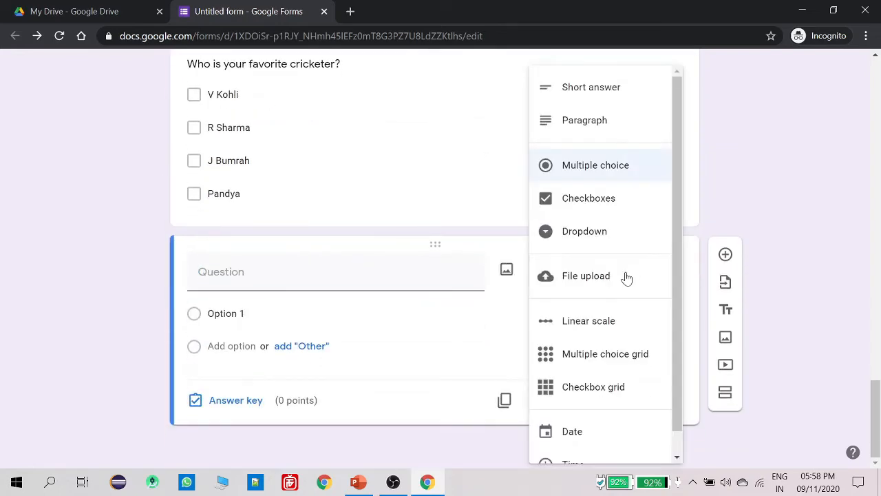
left_click(591, 233)
type("select your countr")
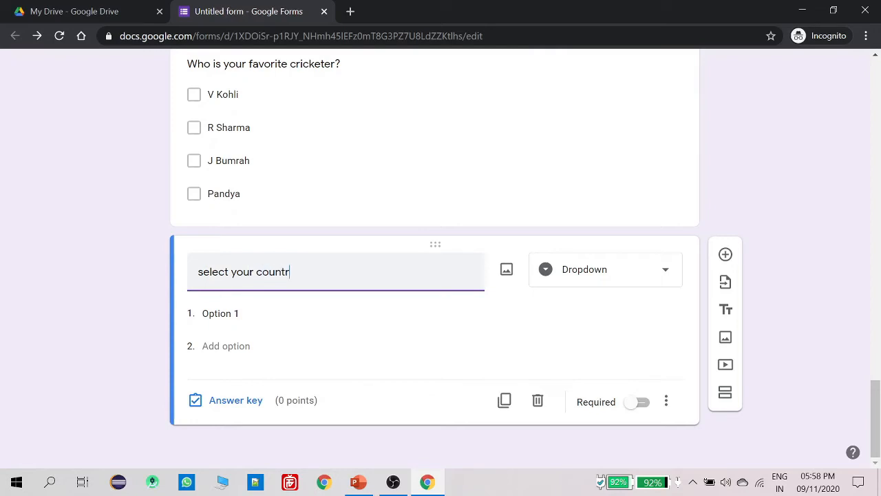
type("y")
List India, Pakistan, china, USA, UK and Denmark as the dropdown options
key("Tab")
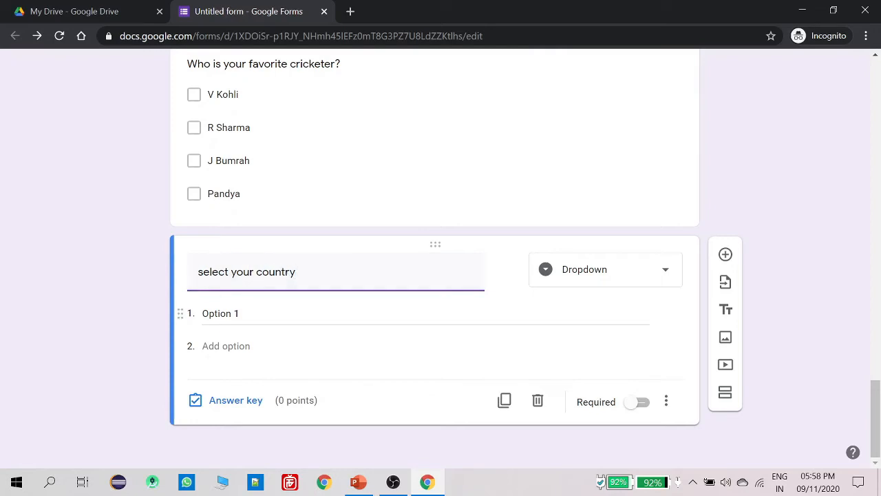
type("Ind")
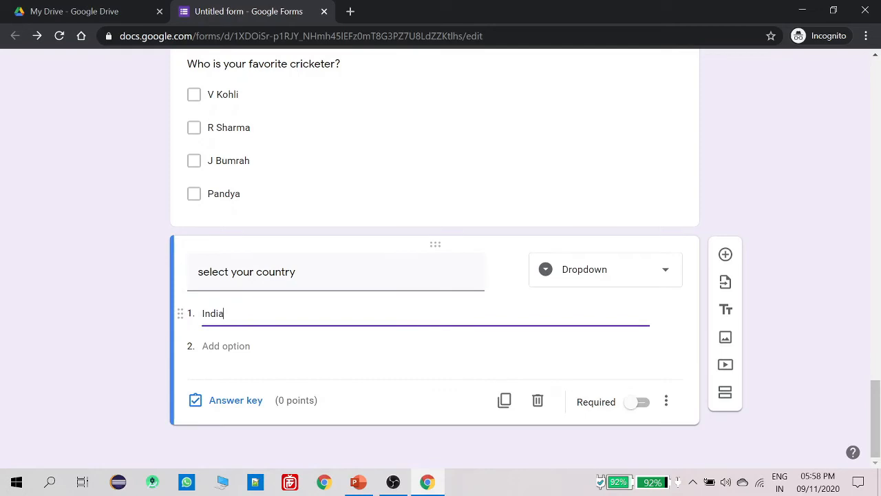
type("ia")
key("Return")
type("Pakistan")
key("Return")
type("chi")
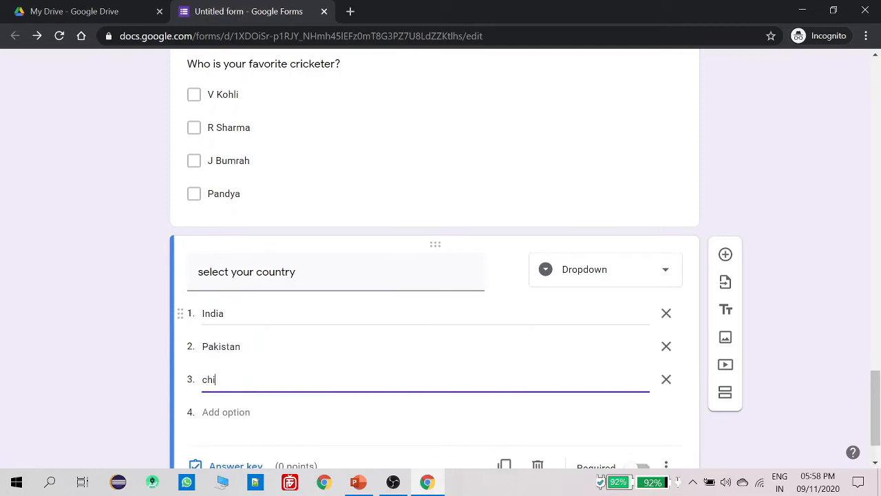
type("na")
key("Return")
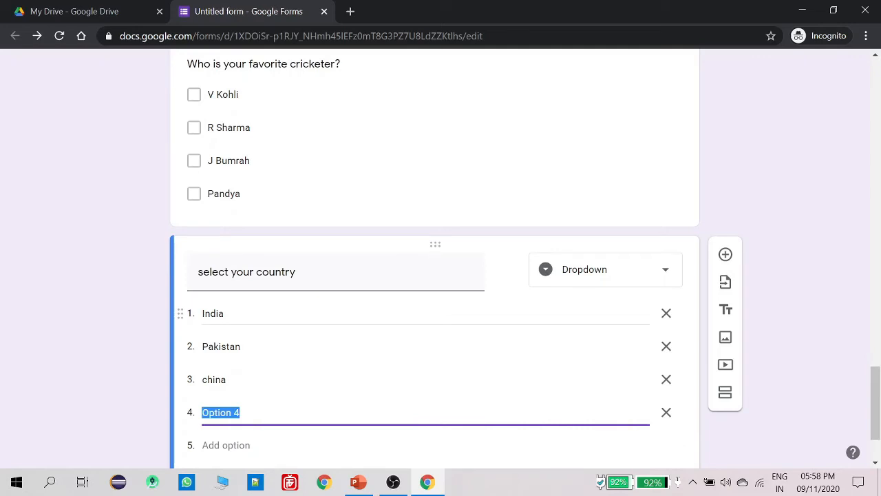
type("USA")
key("Return")
type("UK")
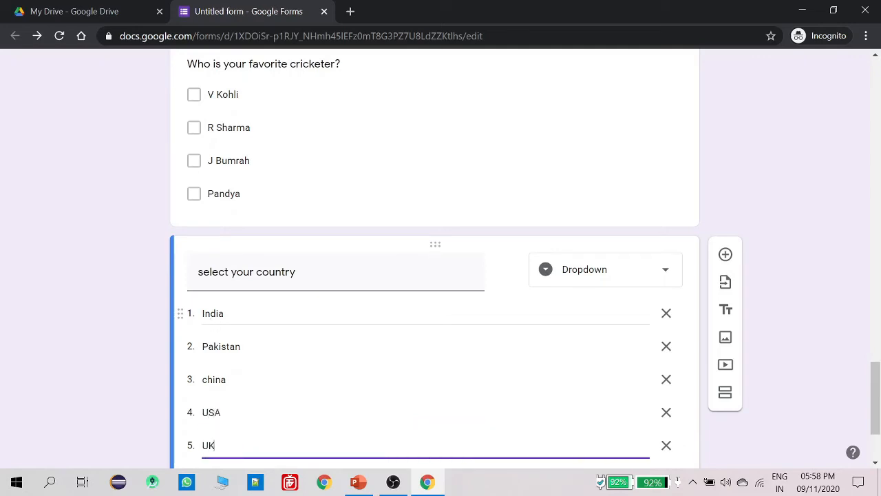
key("Return")
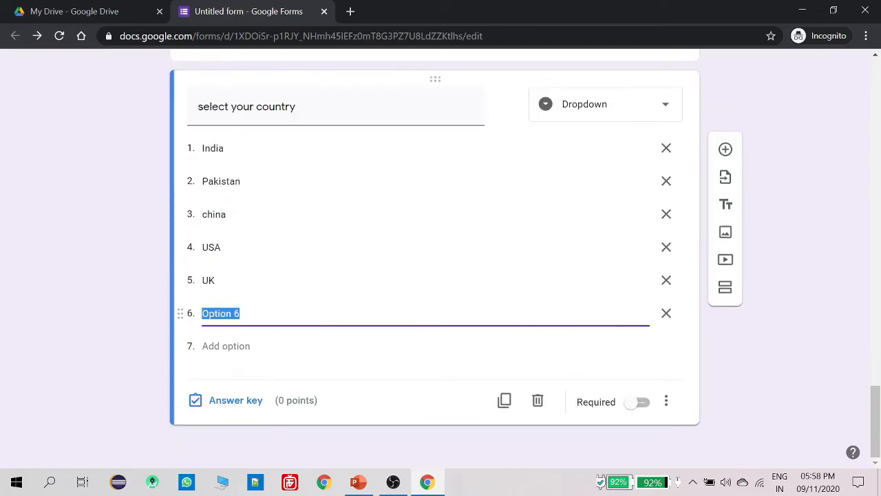
type("DEE")
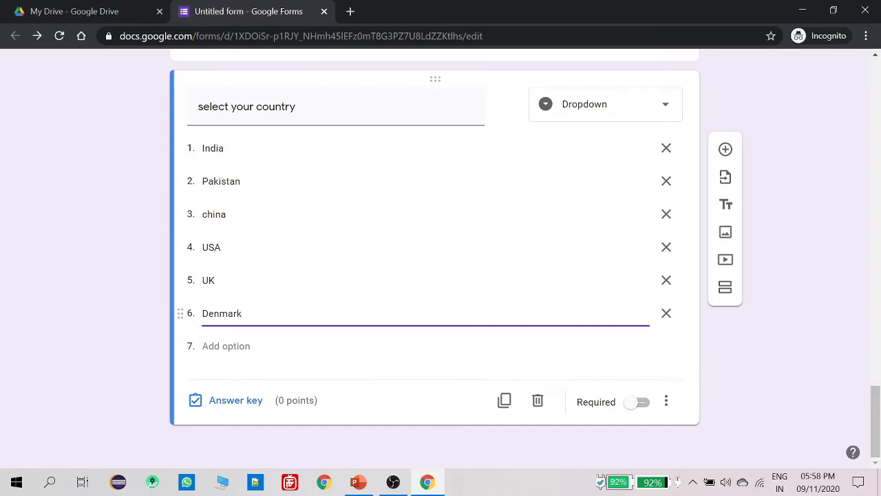
left_click(289, 337)
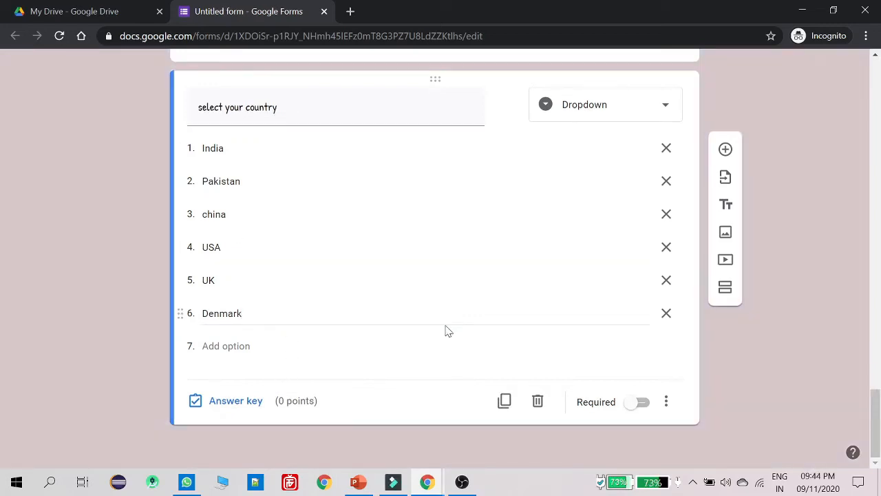
Add a question with the INDIA_CHINA CONFLICT essay prompt pasted as plain text, set to File upload
left_click(726, 150)
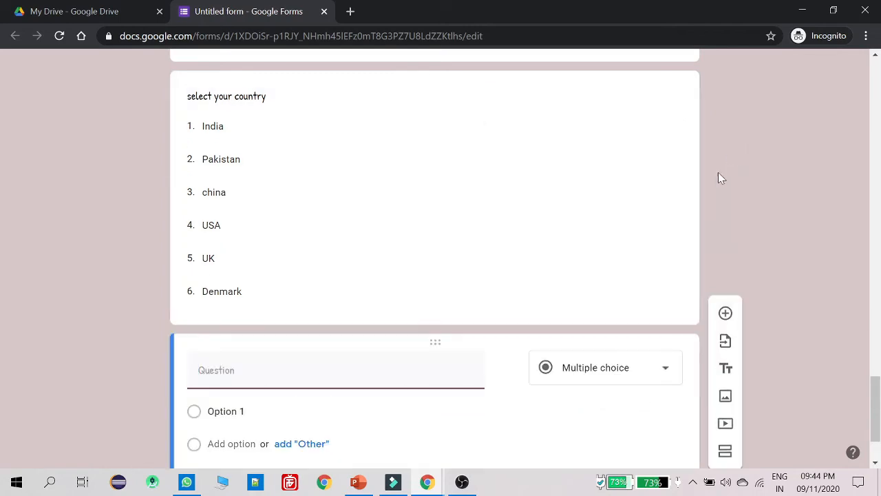
scroll(523, 322, "down", 2)
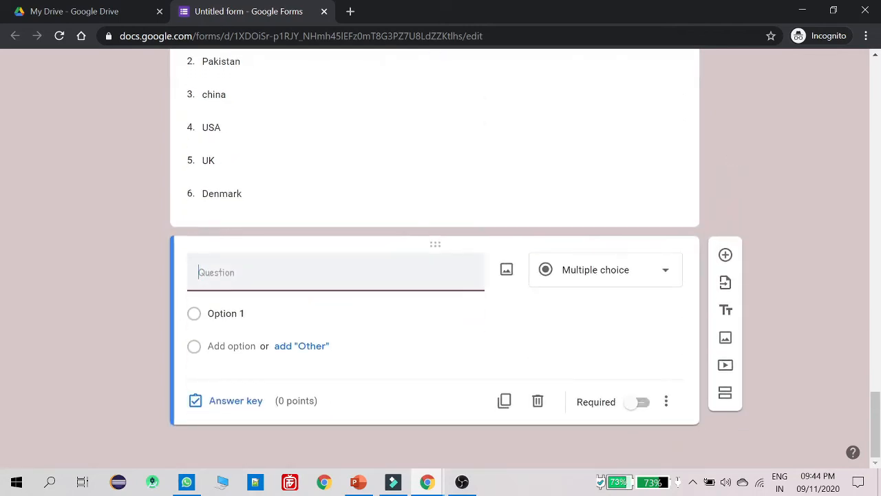
right_click(295, 274)
left_click(321, 188)
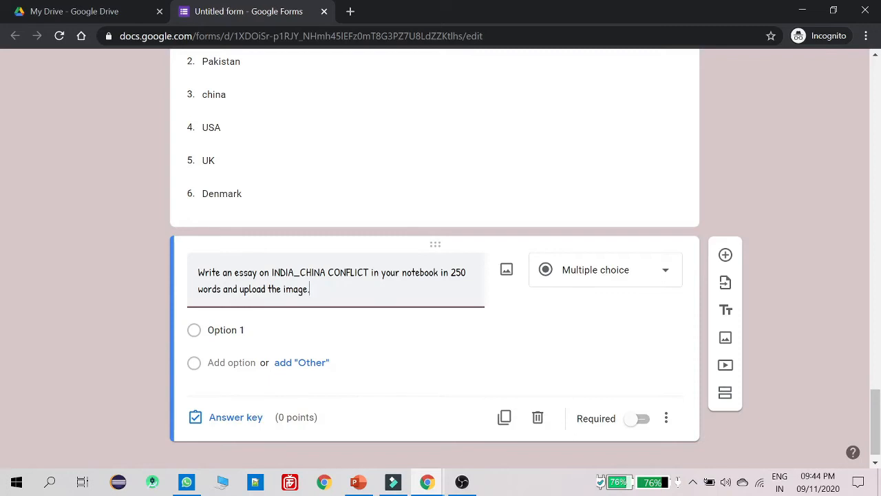
left_click(586, 281)
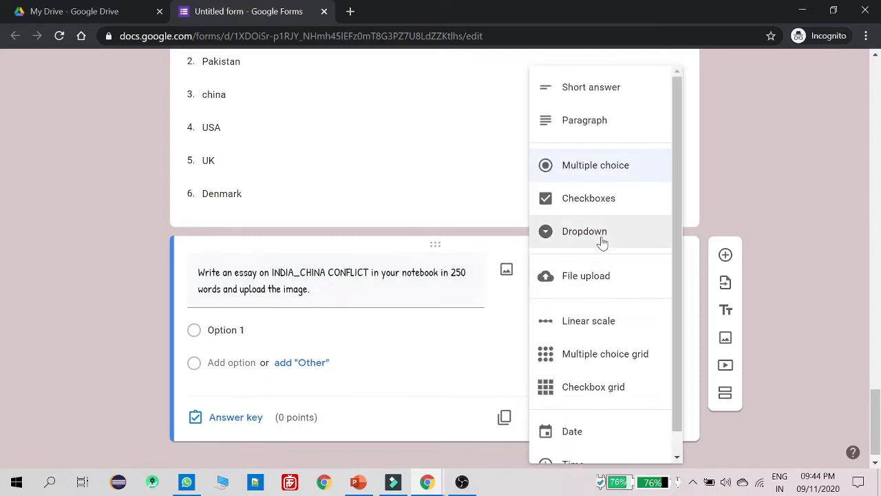
left_click(595, 276)
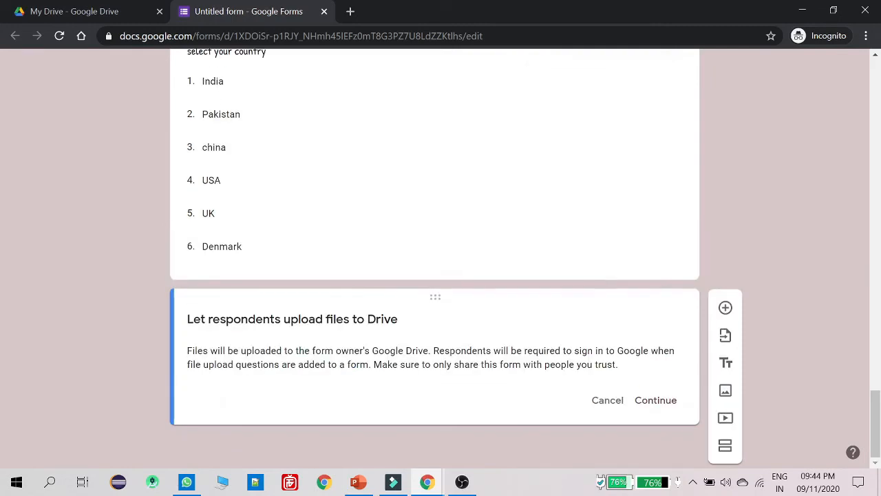
Accept the Drive notice and allow only PDF and Image uploads, up to 5 files of 100 MB
left_click(646, 404)
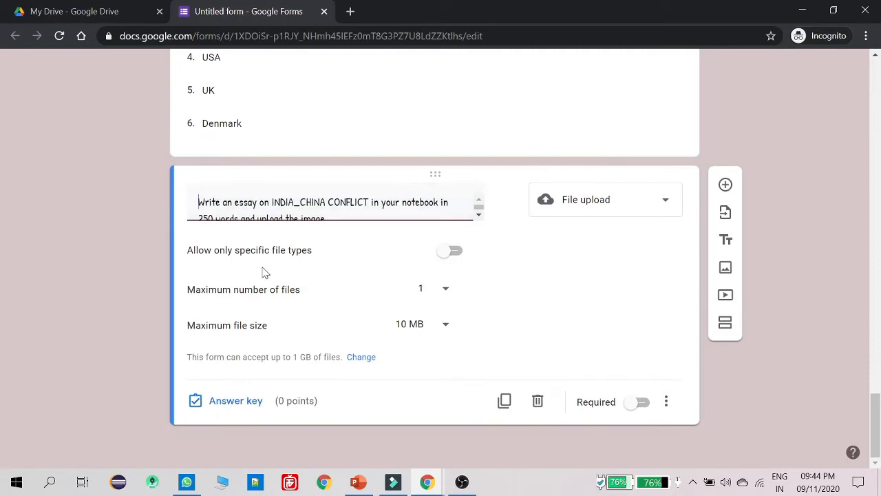
left_click(449, 252)
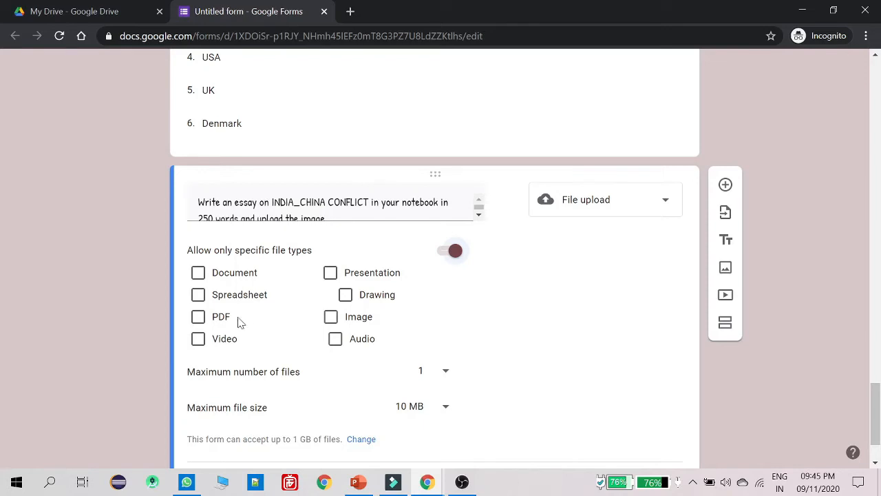
left_click(197, 316)
left_click(330, 316)
scroll(406, 321, "down", 1)
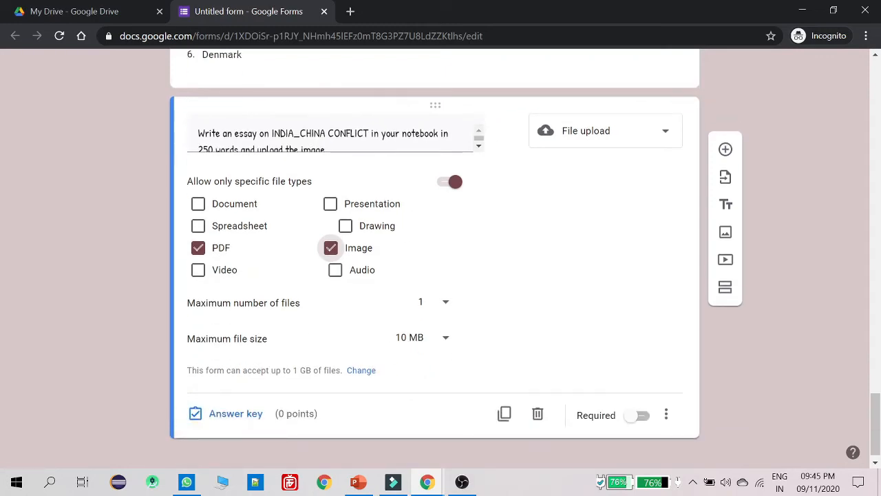
left_click(446, 303)
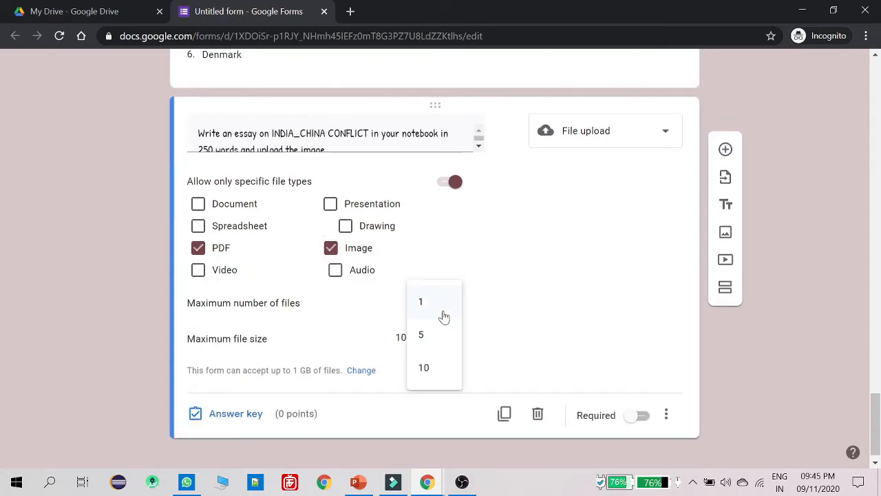
left_click(438, 338)
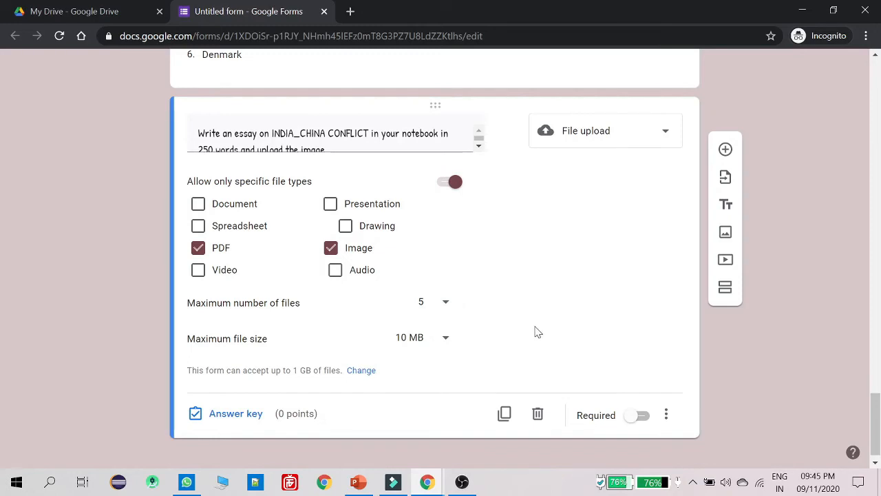
scroll(537, 332, "down", 1)
left_click(436, 326)
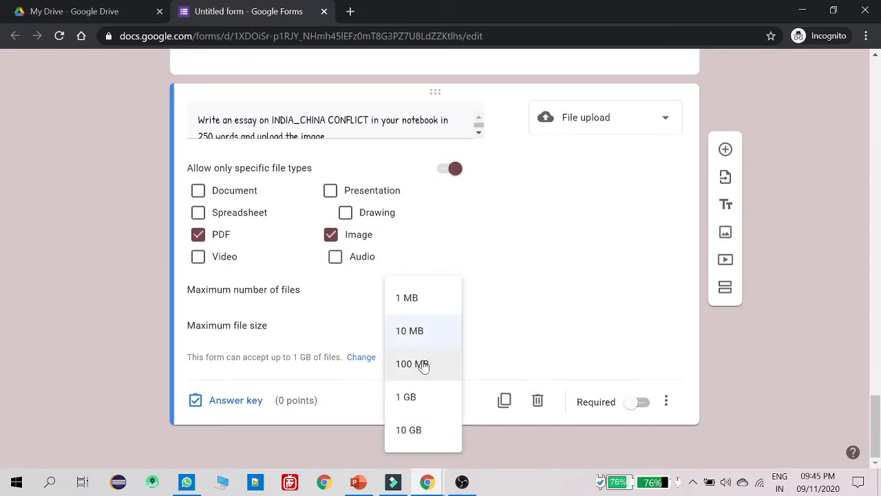
left_click(424, 365)
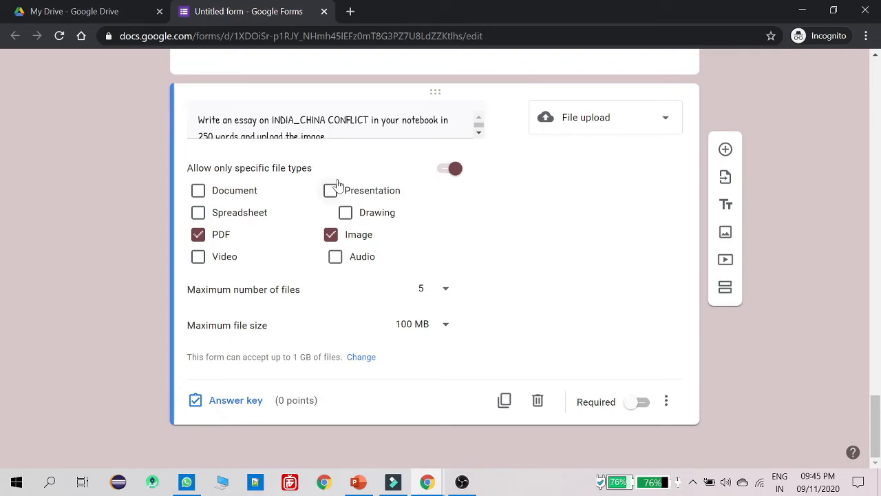
scroll(416, 183, "up", 5)
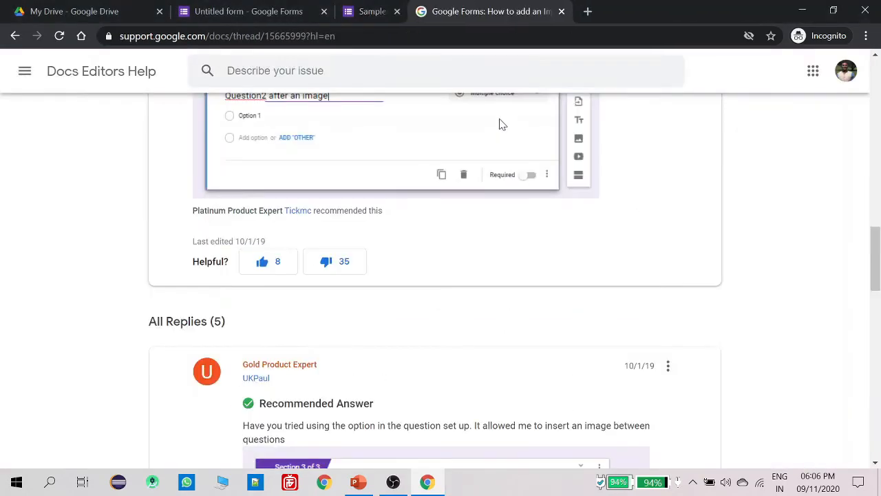
Return to the form editor, close the support page, and open the respondent preview
scroll(450, 143, "up", 15)
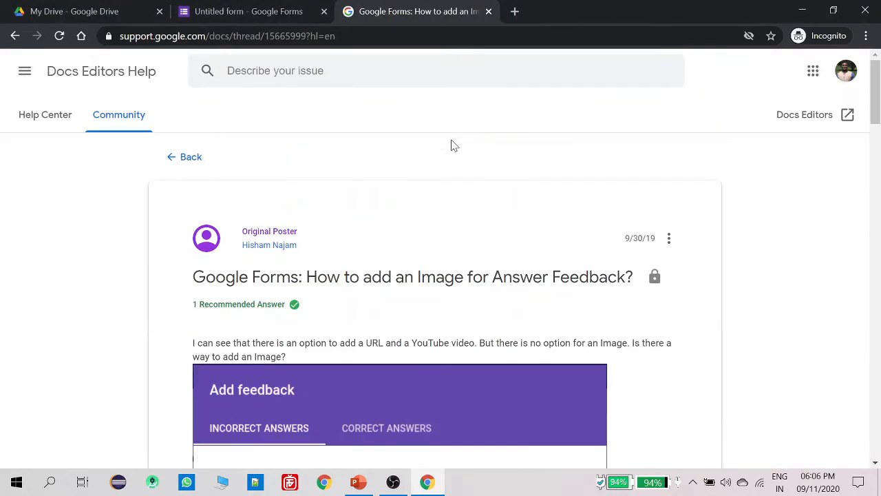
left_click(275, 10)
left_click(489, 11)
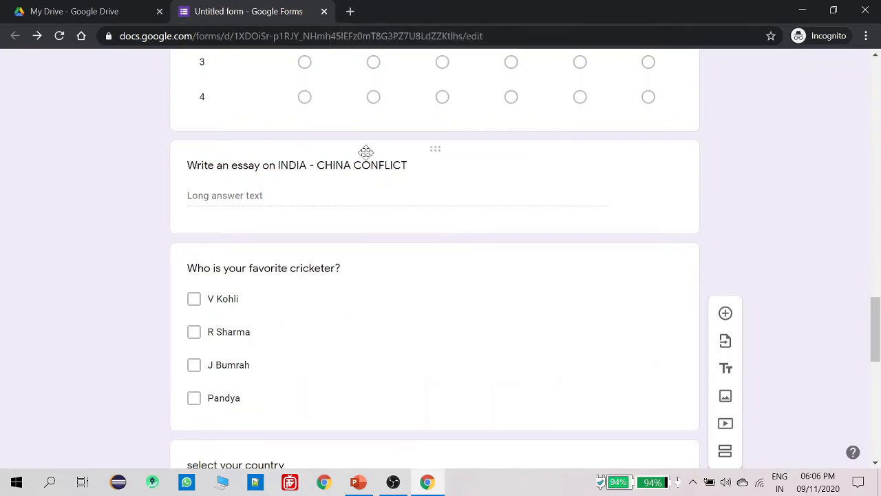
scroll(478, 151, "up", 10)
scroll(556, 238, "up", 10)
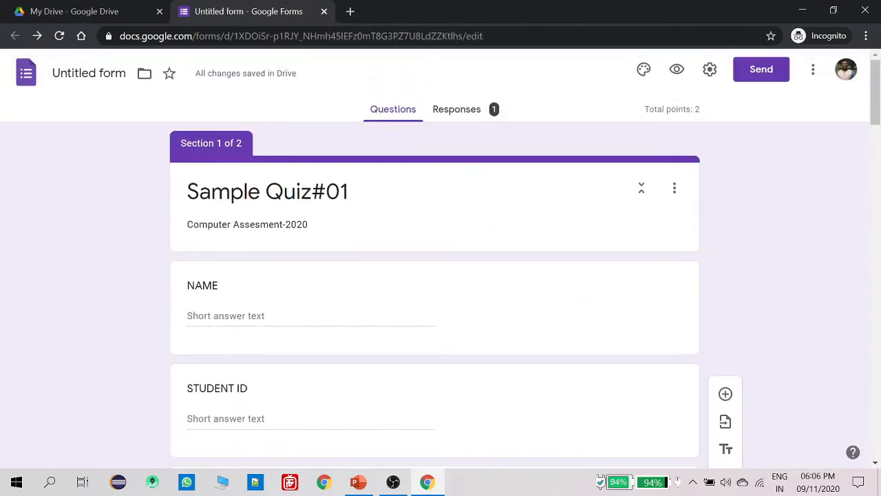
left_click(673, 69)
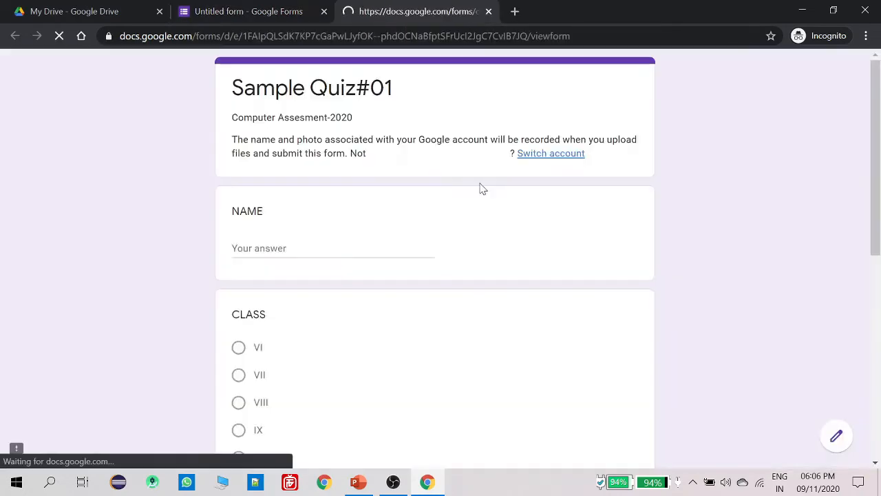
Go to the preview's second page and start adding a file to the essay question
scroll(472, 197, "down", 6)
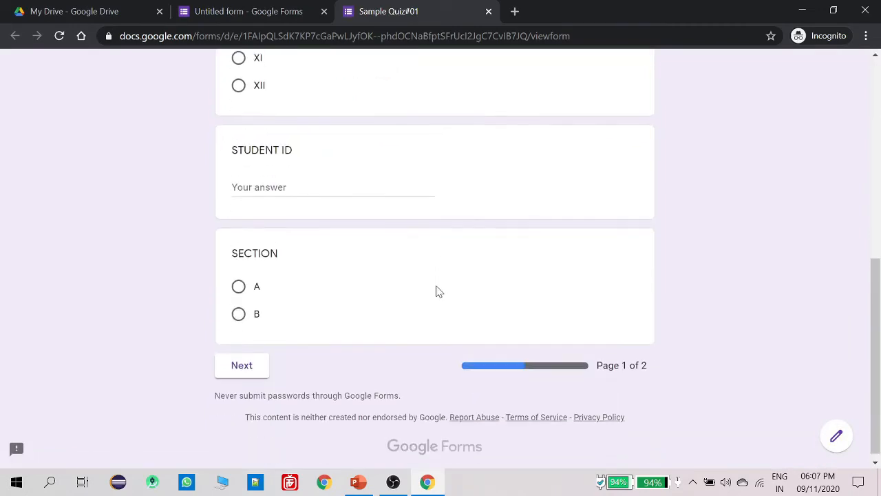
left_click(266, 363)
scroll(400, 320, "down", 5)
scroll(403, 322, "down", 10)
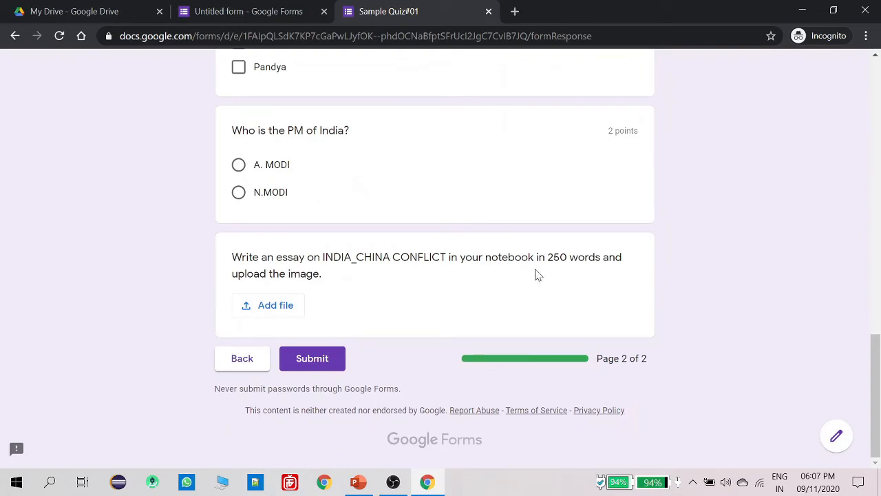
left_click_drag(329, 276, 227, 262)
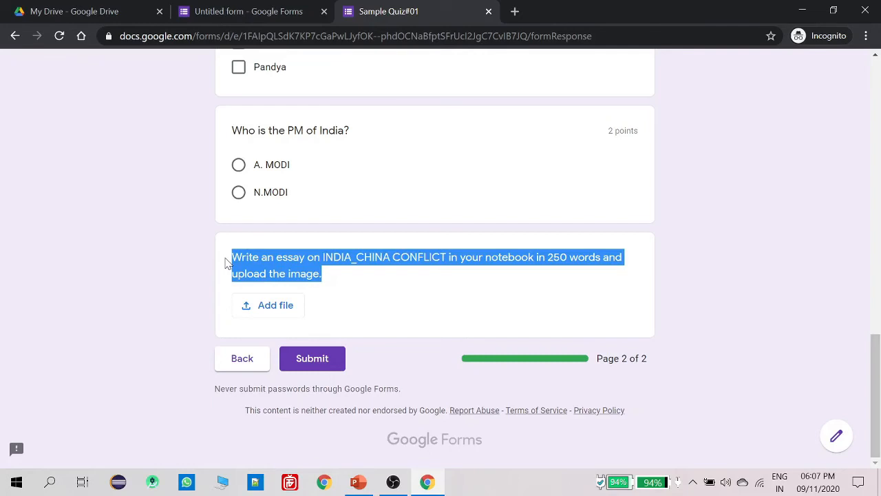
left_click(348, 279)
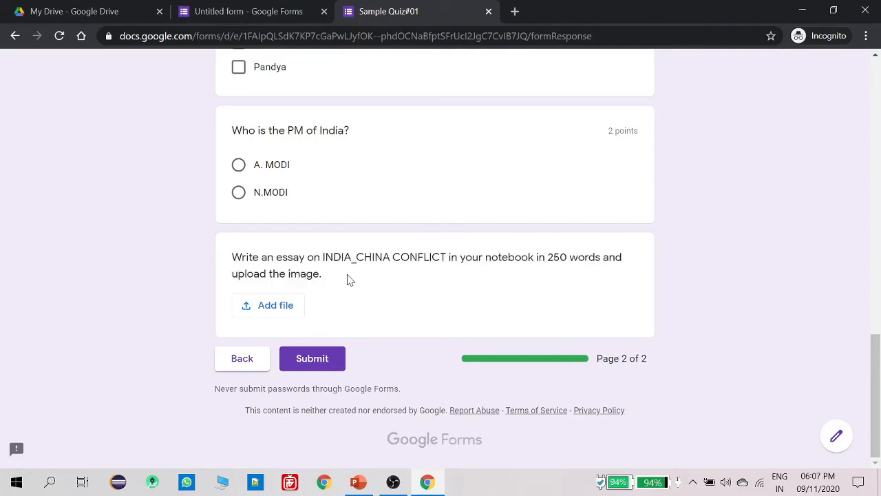
left_click(273, 305)
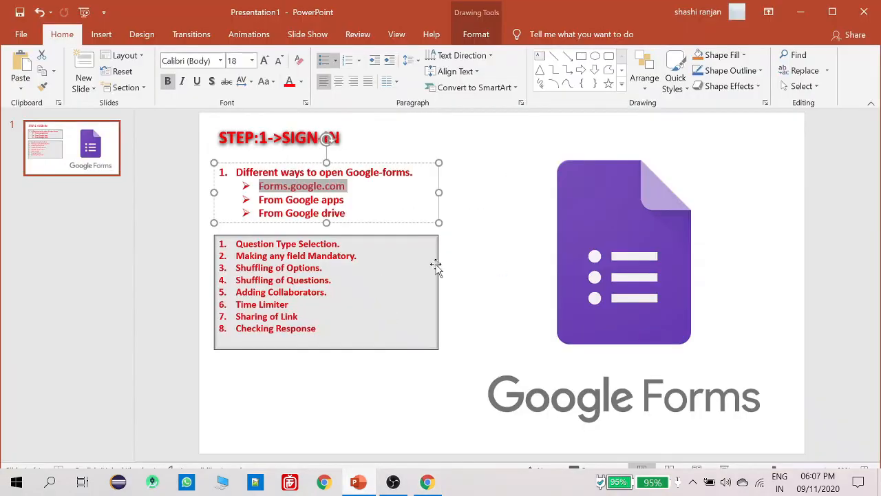
Review the PowerPoint slide's topic list, undo the accidental text move, and minimize PowerPoint
left_click(468, 228)
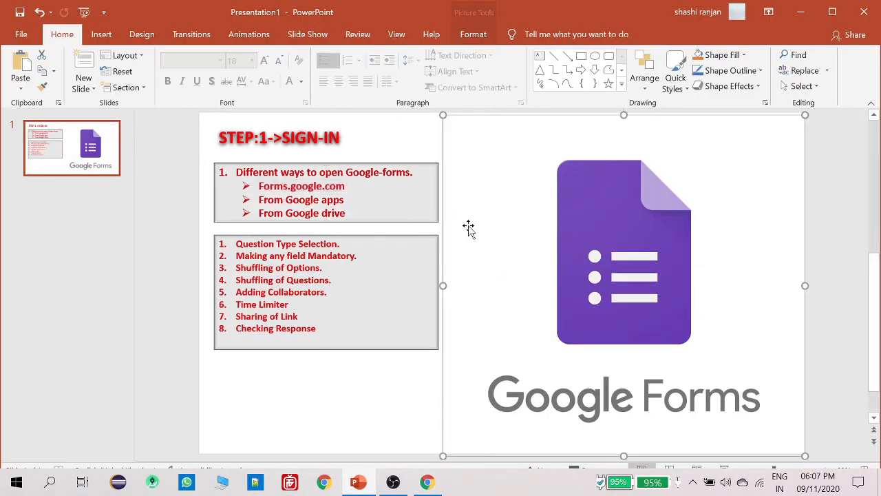
left_click(318, 138)
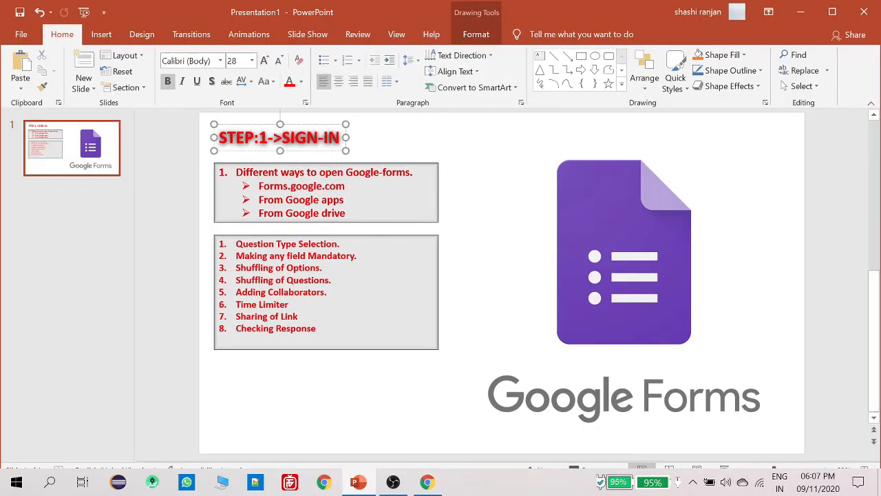
left_click_drag(346, 213, 259, 185)
triple_click(281, 244)
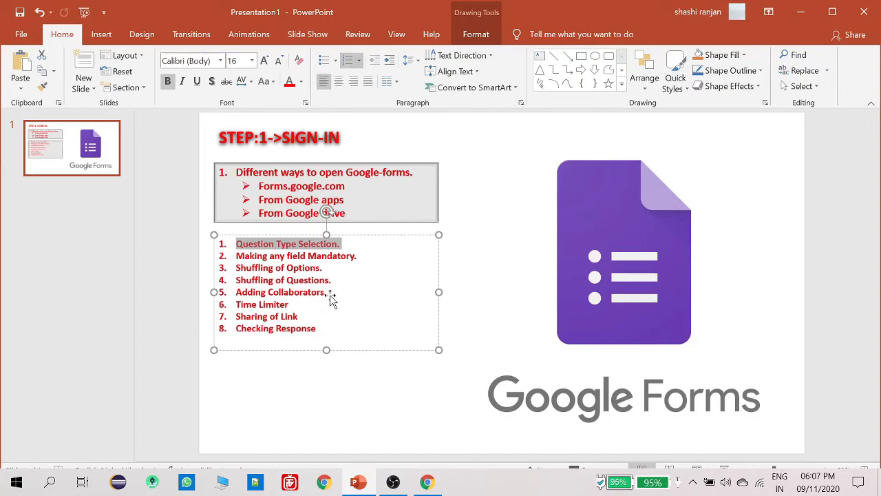
left_click_drag(275, 248, 274, 256)
triple_click(274, 256)
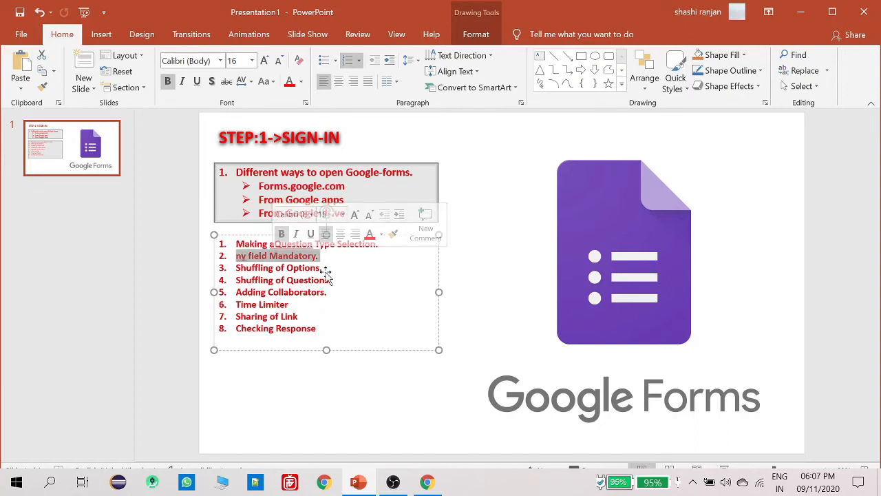
left_click(282, 401)
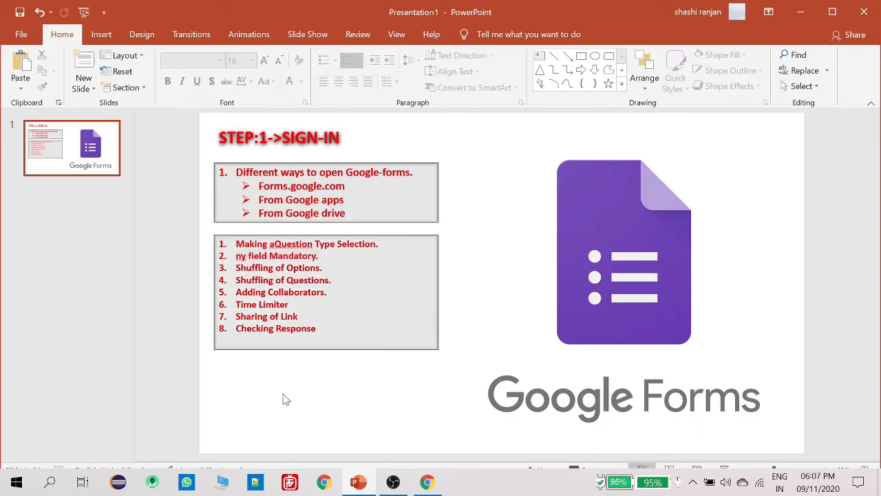
key("ctrl+z")
left_click(800, 13)
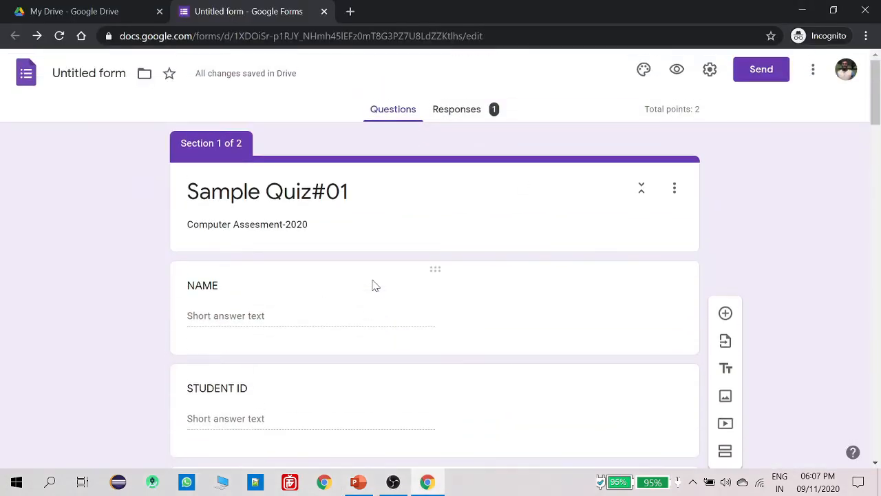
Make the STUDENT ID question required
scroll(376, 285, "down", 2)
left_click(272, 183)
scroll(281, 228, "down", 2)
left_click(264, 218)
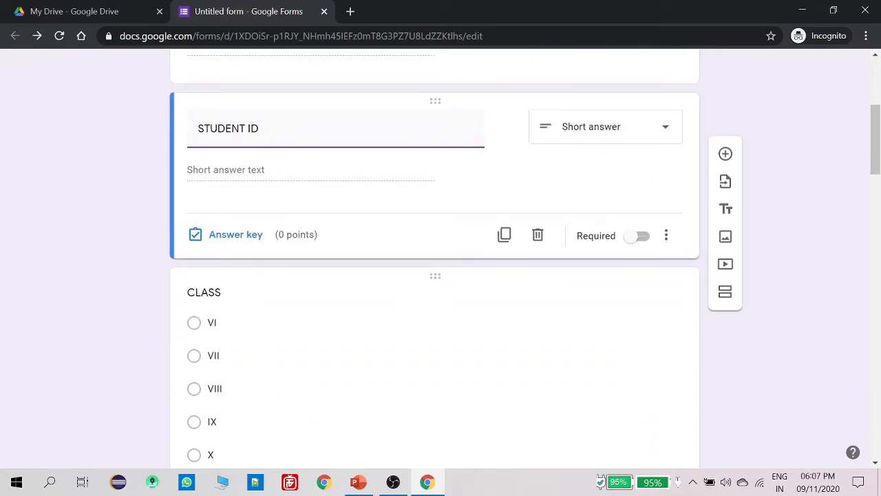
scroll(258, 351, "up", 3)
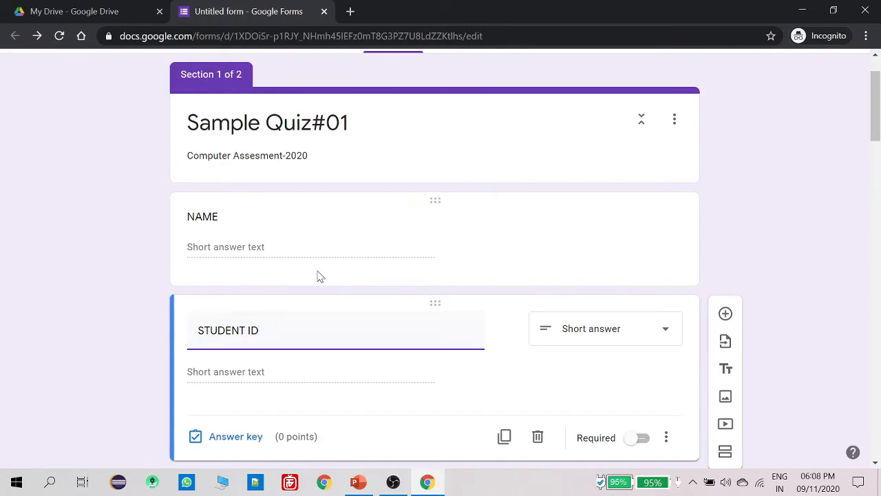
scroll(319, 275, "down", 1)
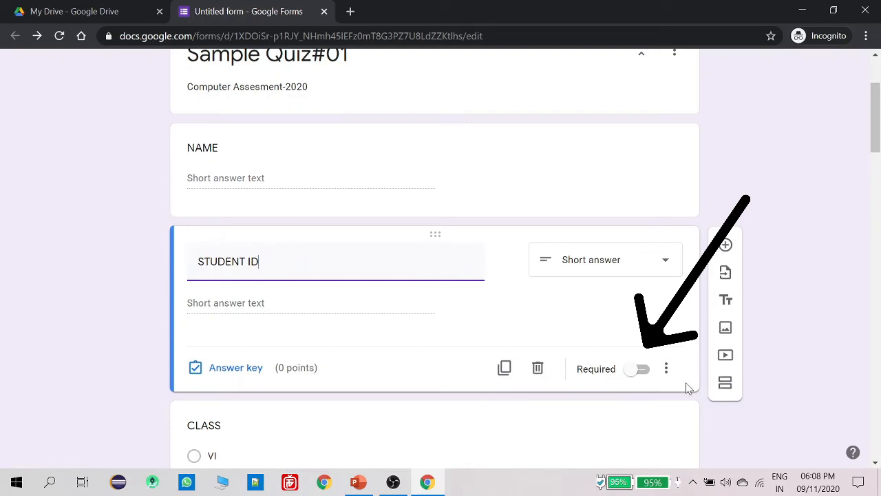
left_click(641, 372)
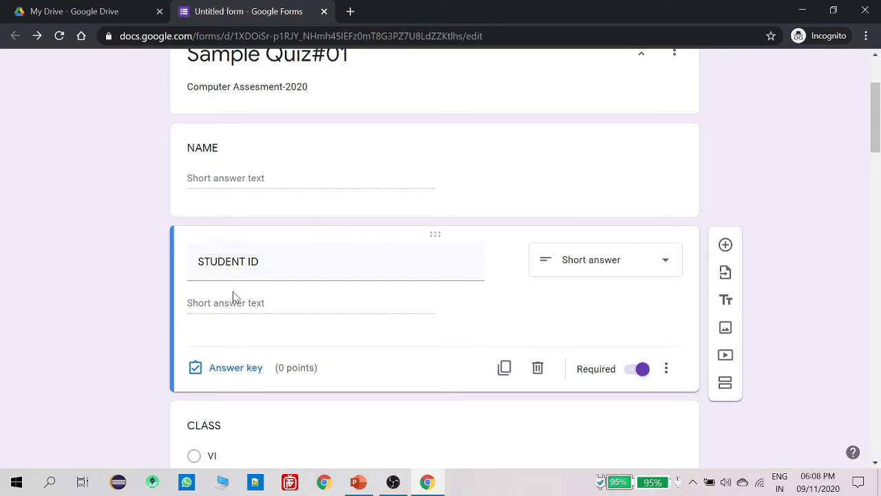
left_click(243, 263)
left_click(226, 307)
scroll(255, 310, "down", 3)
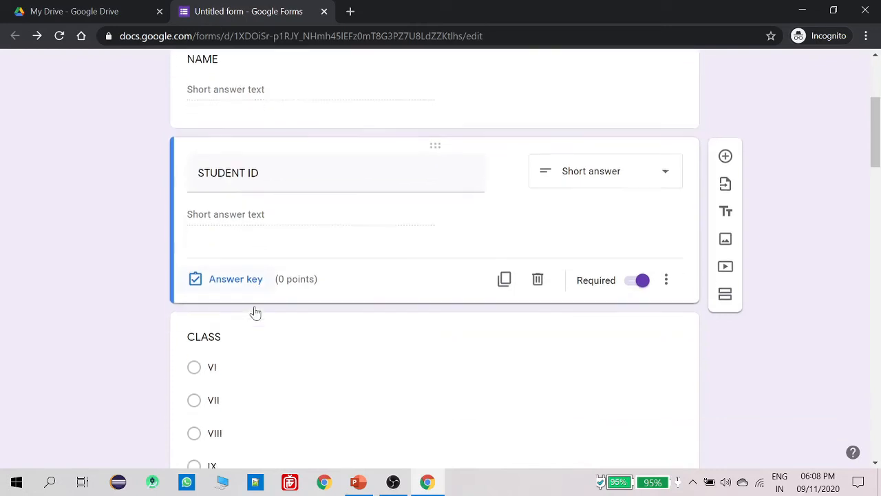
scroll(255, 310, "up", 3)
scroll(254, 311, "up", 2)
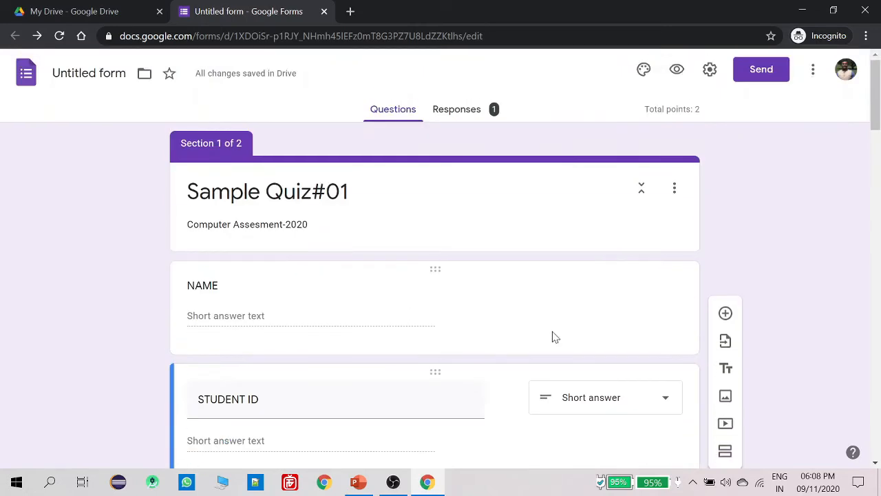
Make the NAME question required
left_click(420, 303)
left_click(637, 404)
scroll(548, 373, "down", 4)
scroll(326, 242, "down", 2)
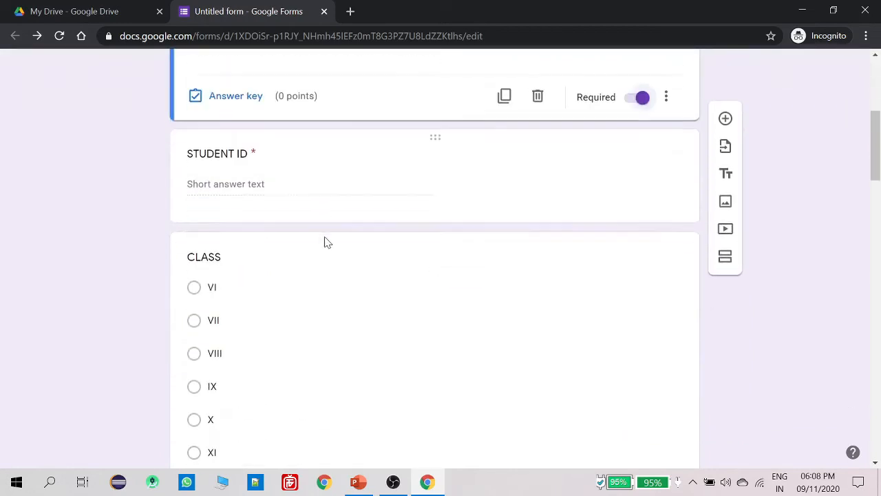
scroll(326, 262, "up", 4)
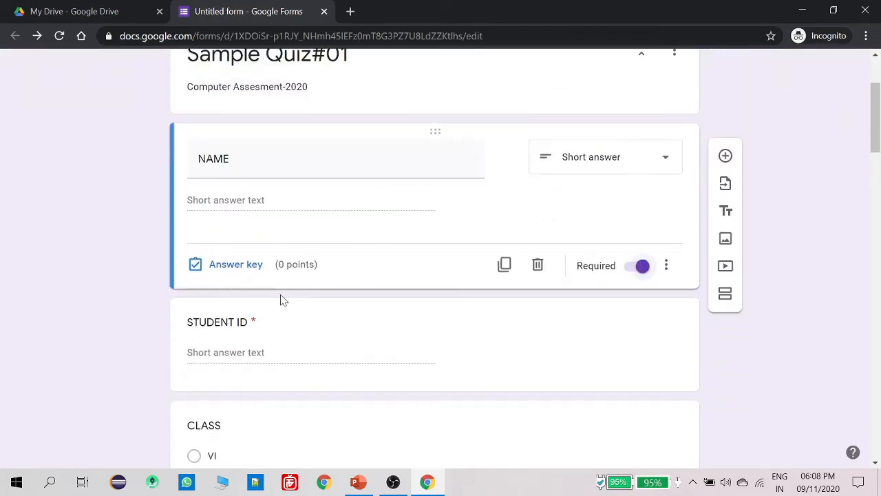
Turn on Required for the CLASS and SECTION multiple-choice questions
left_click(258, 325)
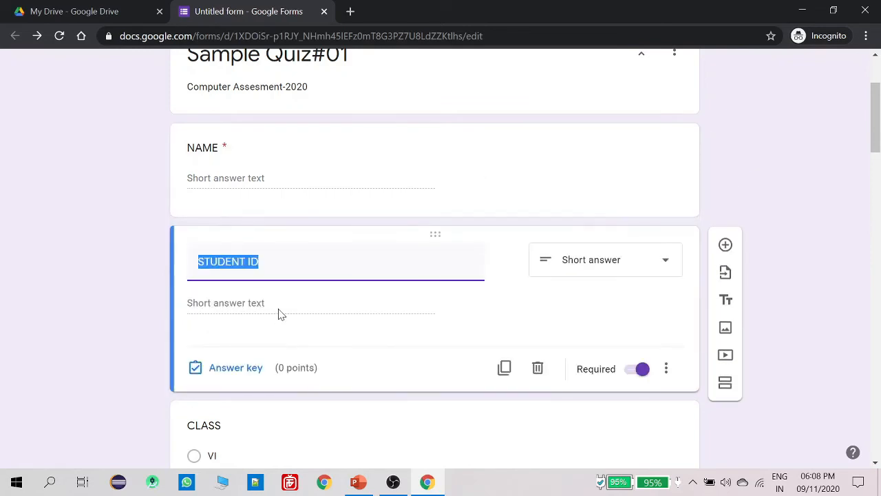
scroll(269, 317, "down", 3)
scroll(290, 268, "down", 2)
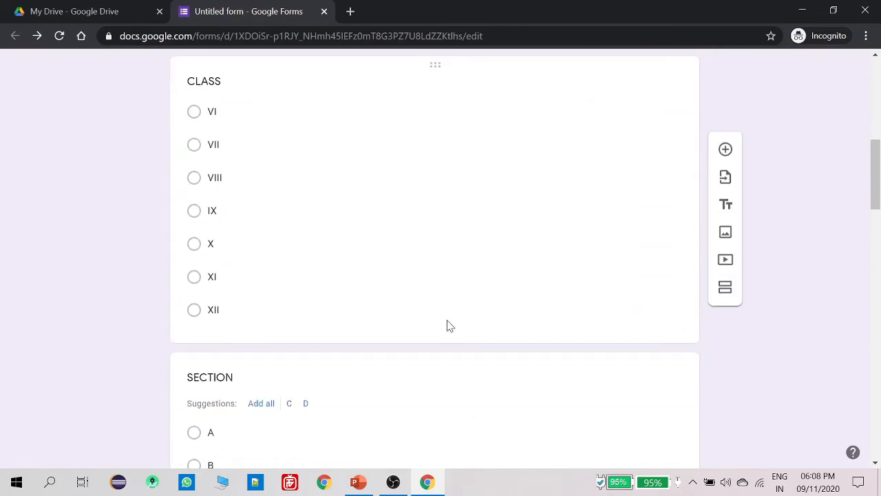
left_click(486, 305)
left_click(634, 400)
scroll(427, 364, "down", 4)
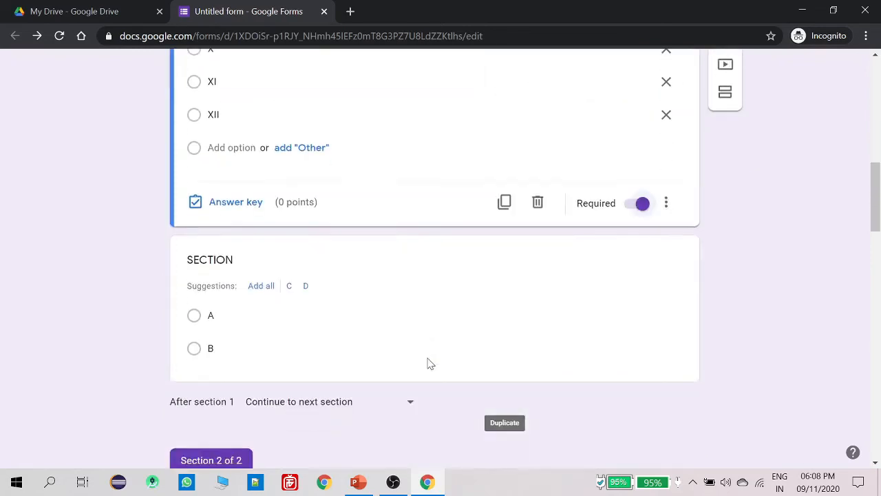
left_click(424, 295)
left_click(641, 279)
scroll(292, 346, "up", 15)
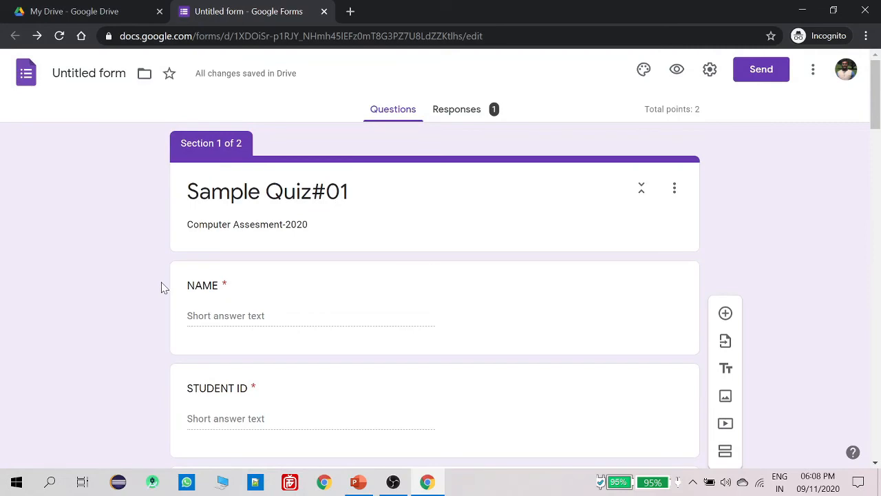
Glance at the PowerPoint topic list, then return to the form
left_click(359, 483)
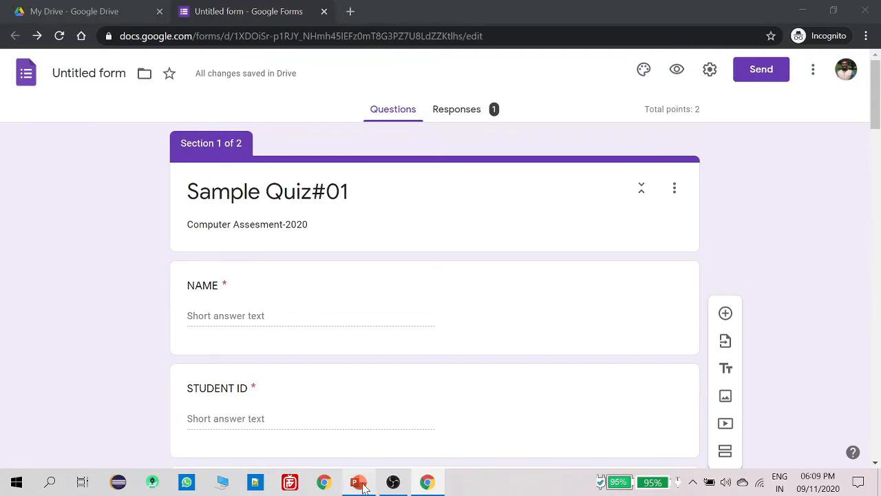
left_click(462, 275)
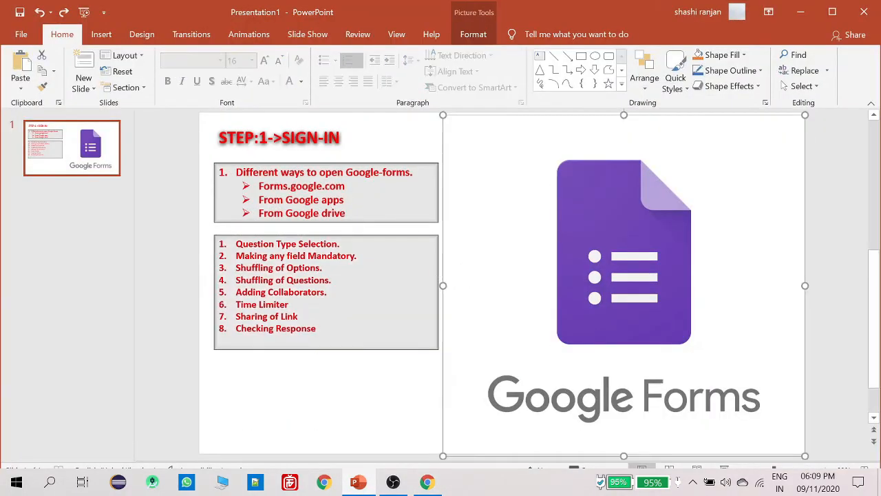
double_click(292, 271)
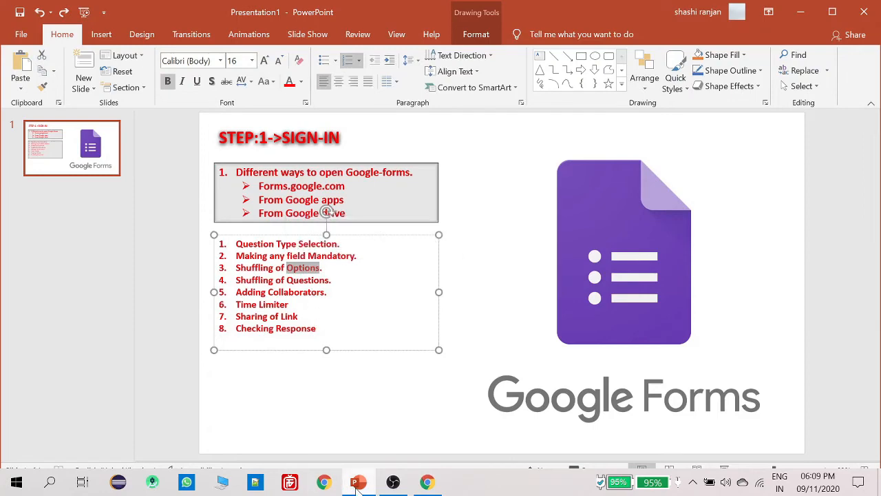
left_click(359, 489)
scroll(325, 310, "down", 13)
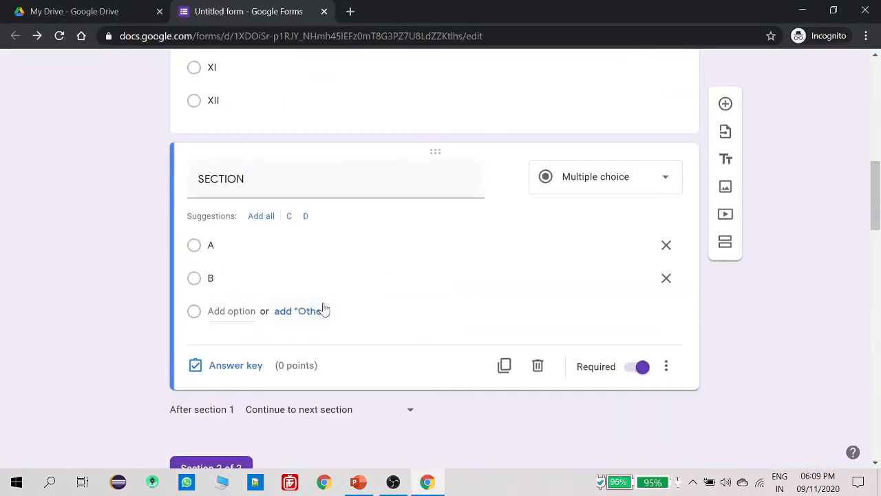
Turn on Shuffle option order for the 'Who is your favorite cricketer?' checkbox question
scroll(490, 252, "up", 13)
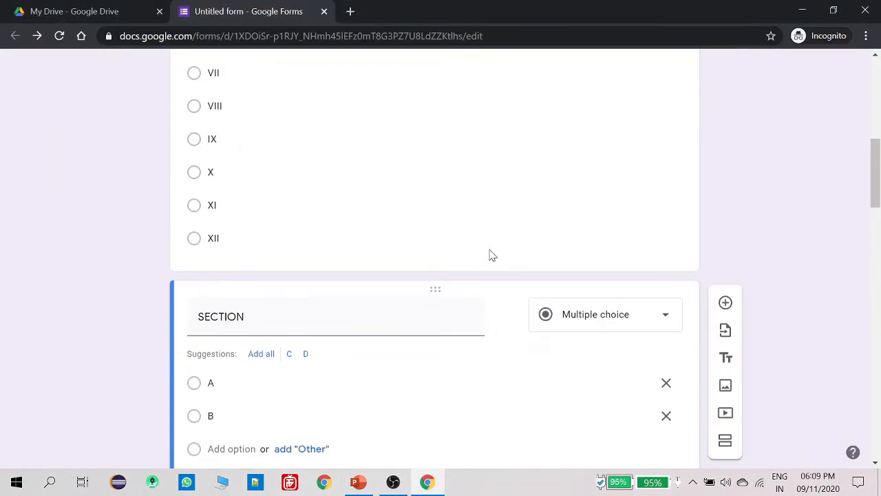
scroll(369, 188, "up", 3)
scroll(541, 242, "down", 13)
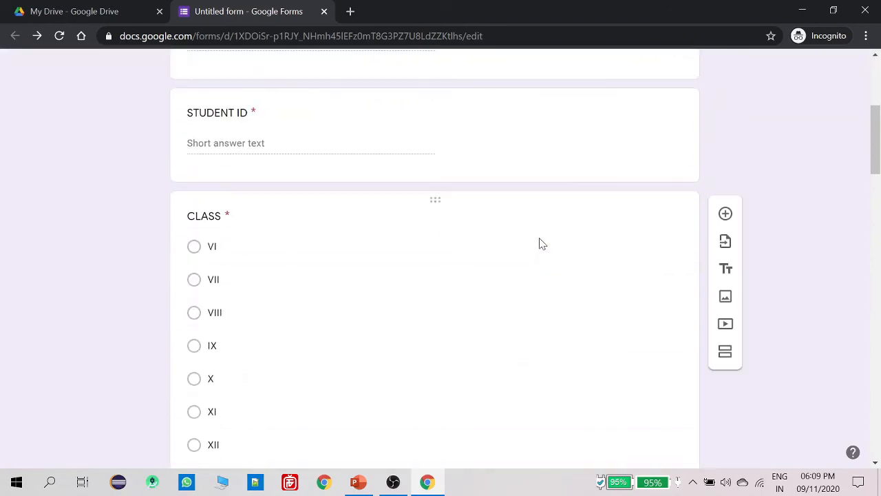
scroll(539, 267, "down", 15)
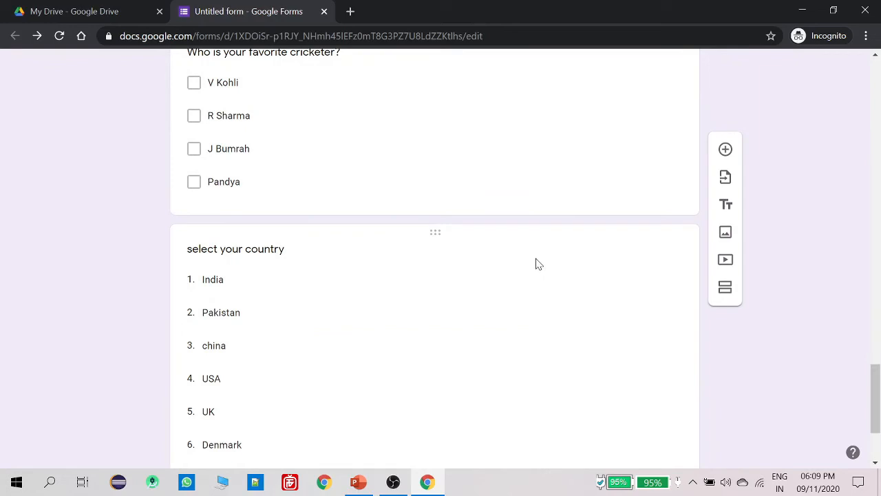
scroll(522, 291, "down", 2)
scroll(518, 293, "up", 5)
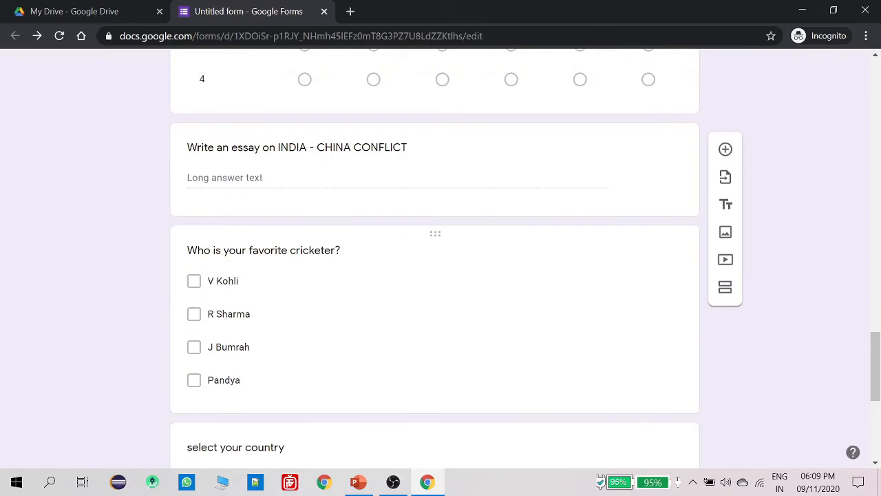
left_click(345, 310)
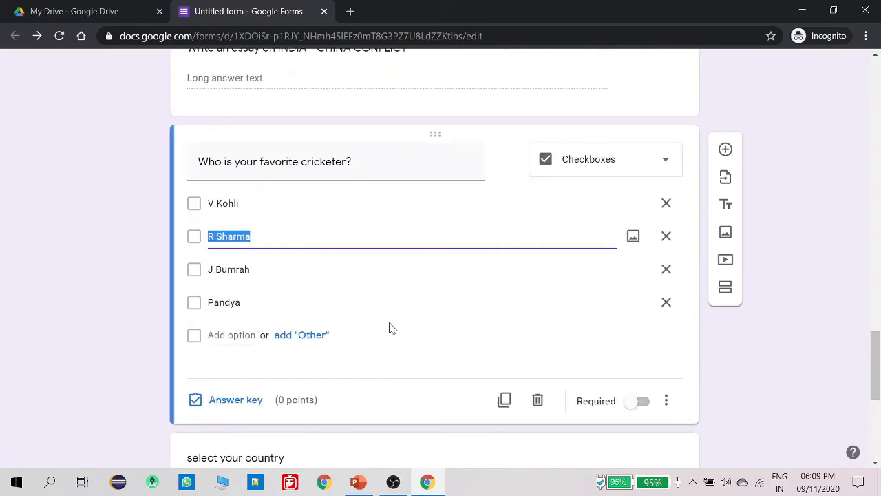
left_click(510, 357)
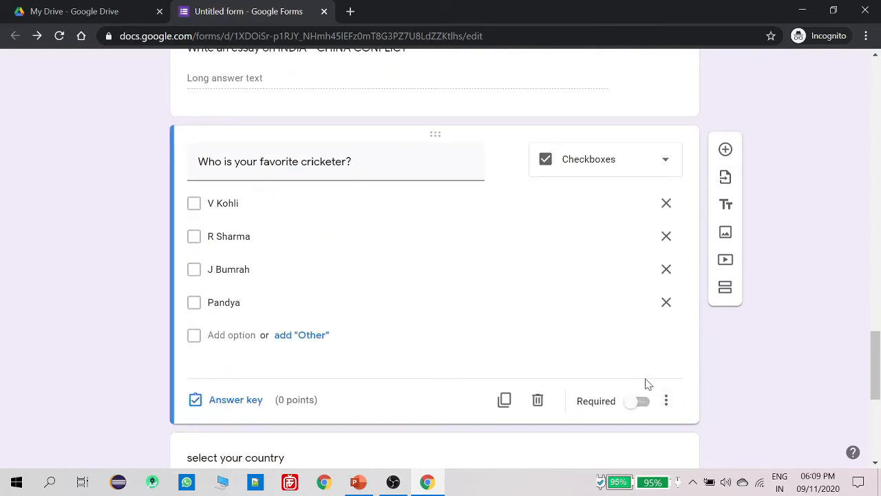
left_click(667, 404)
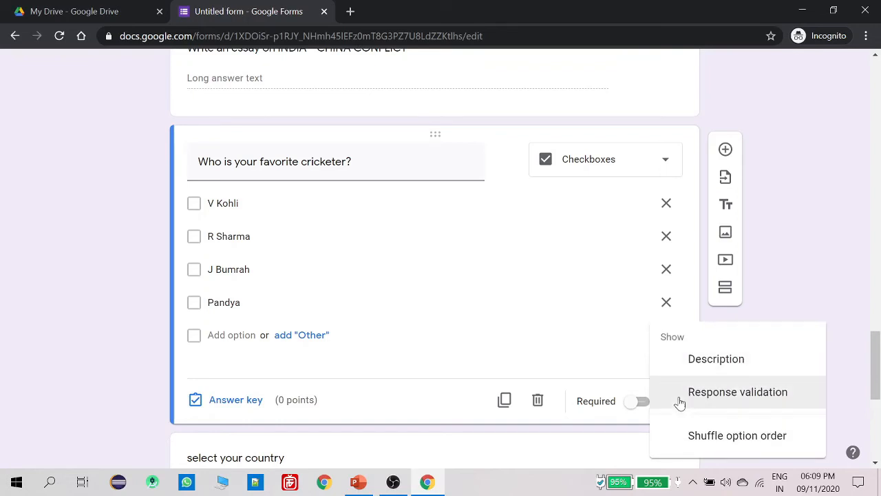
left_click(733, 436)
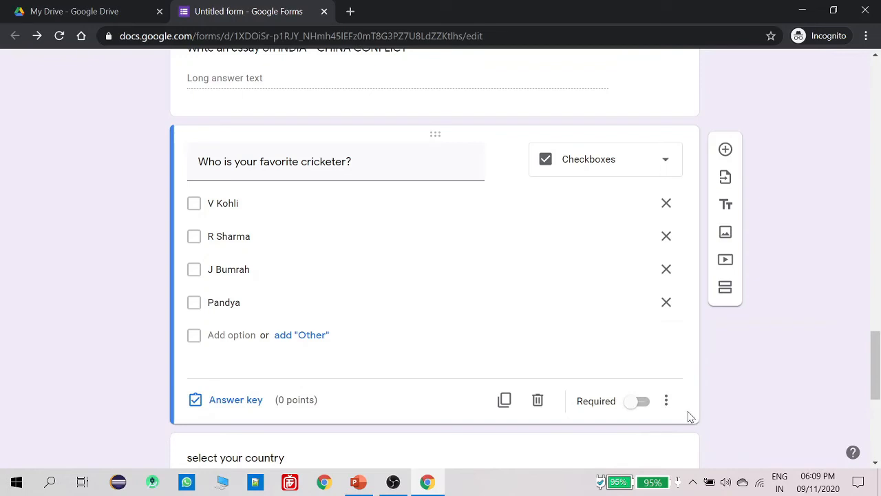
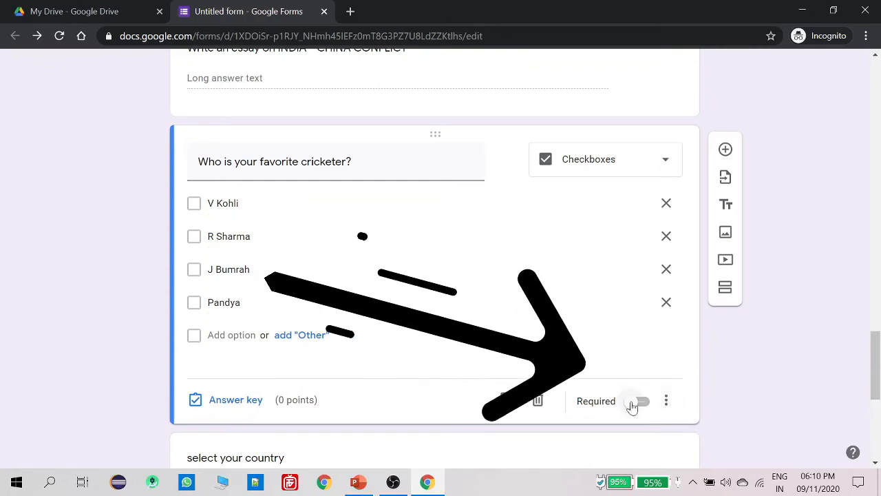
Enable shuffled answer order for the favorite-cricketer checkbox question via its three-dot menu
left_click(667, 406)
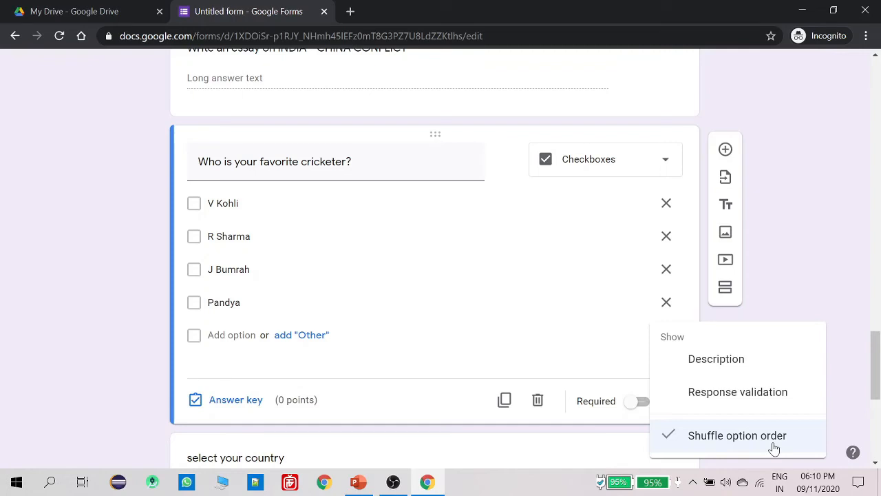
left_click(790, 285)
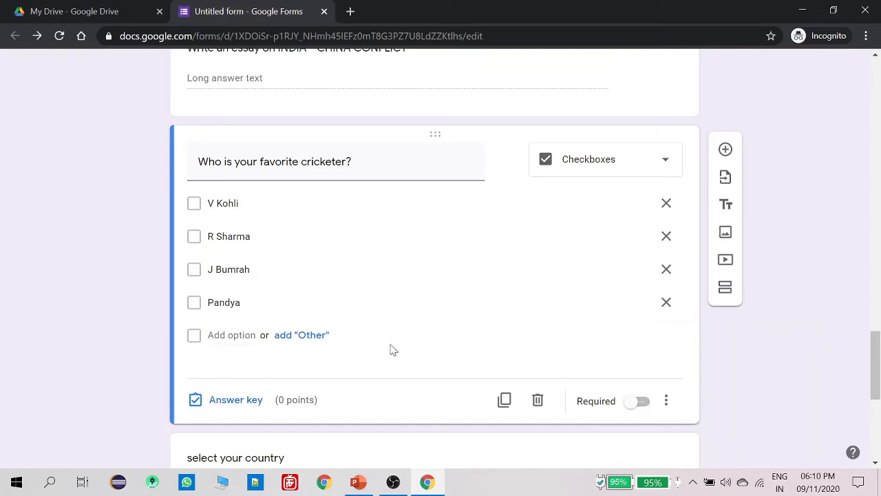
In PowerPoint, drag the word Options from item 3 into item 4, then return to the form
left_click(358, 482)
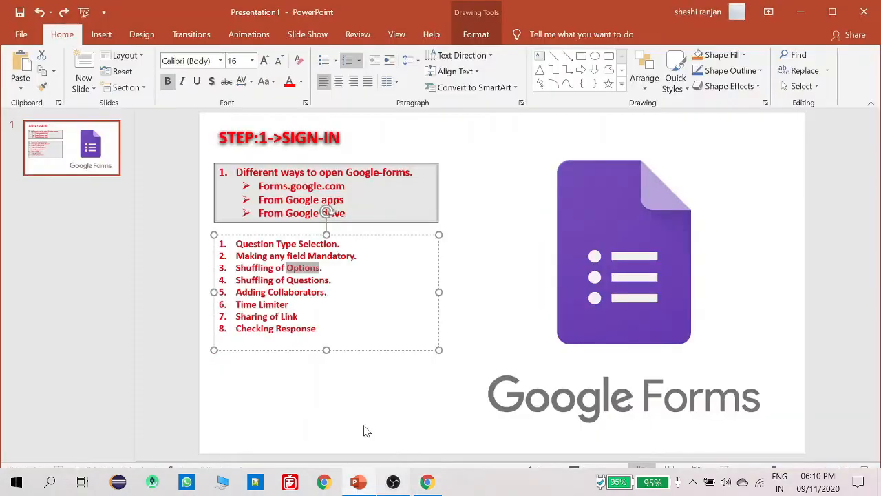
left_click_drag(286, 292, 263, 282)
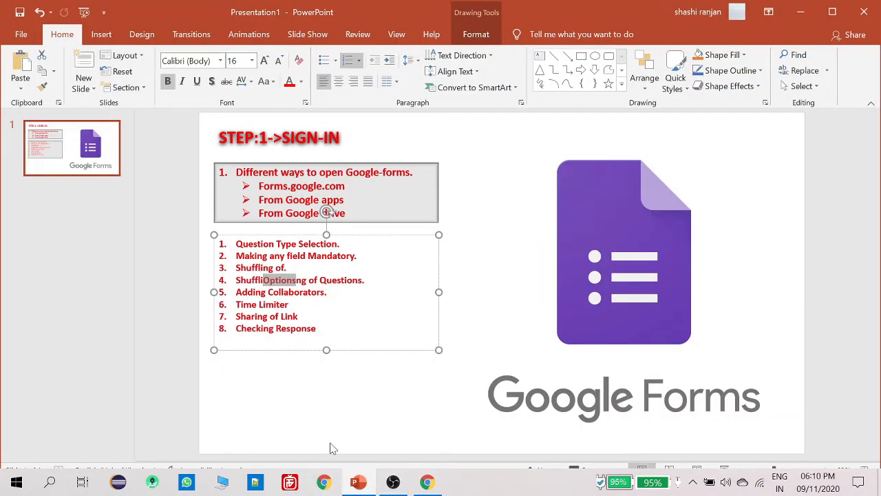
left_click(360, 483)
scroll(380, 167, "up", 20)
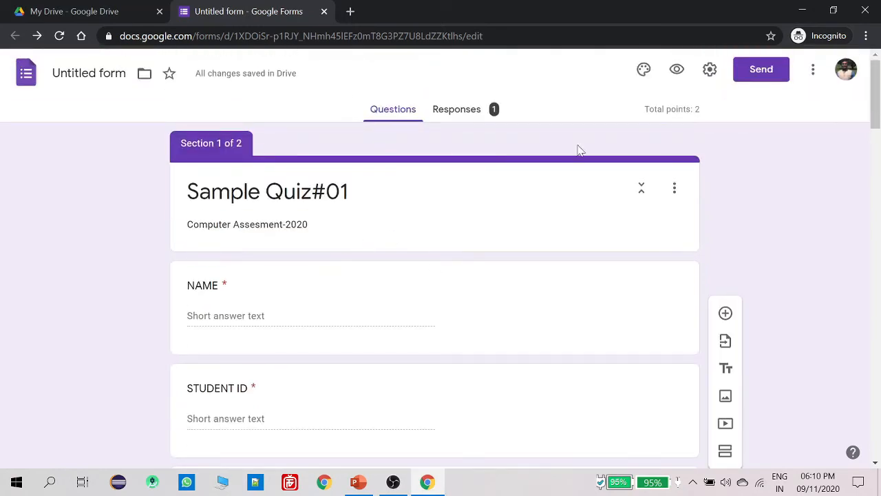
In the Presentation settings, toggle Shuffle question order off and back on, then save
left_click(711, 77)
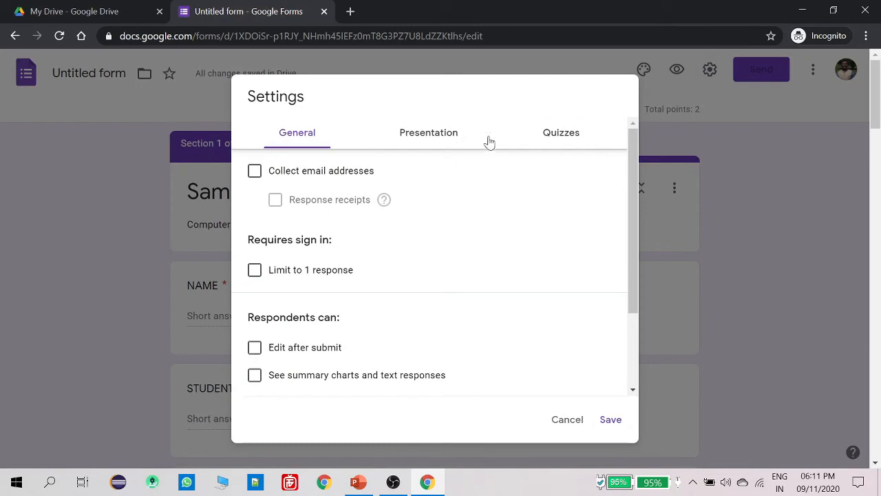
left_click(447, 136)
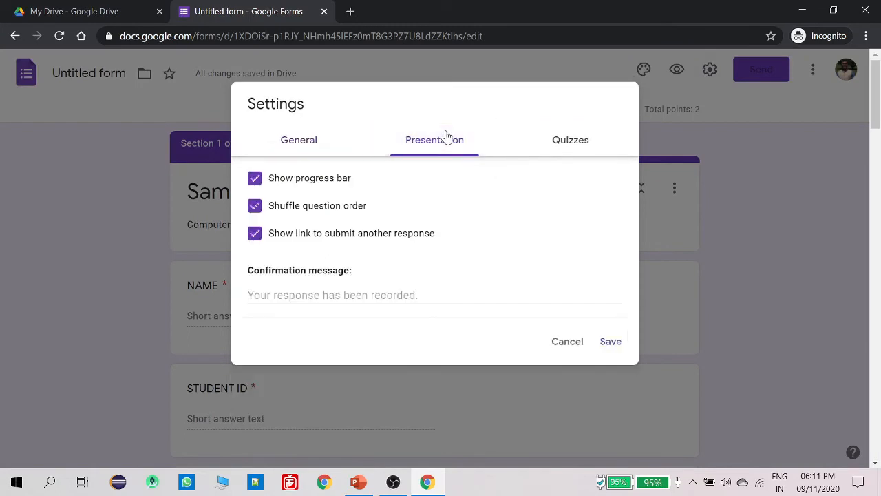
left_click(255, 207)
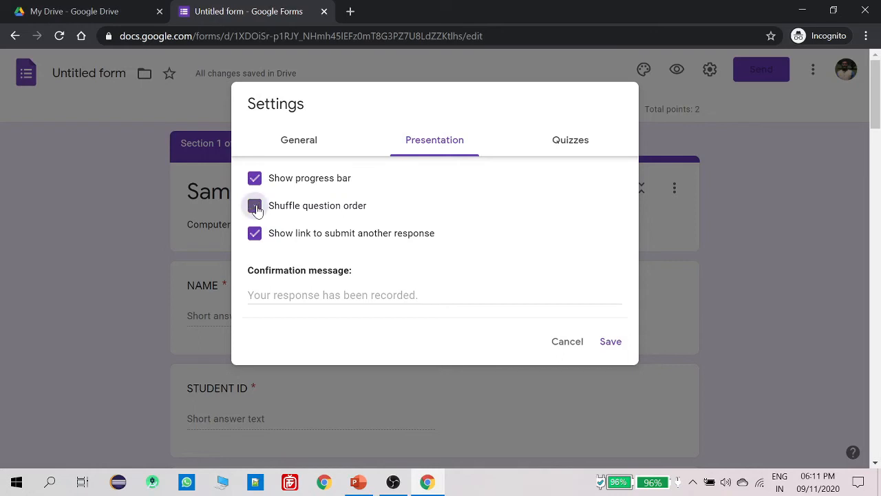
left_click(255, 207)
left_click(608, 341)
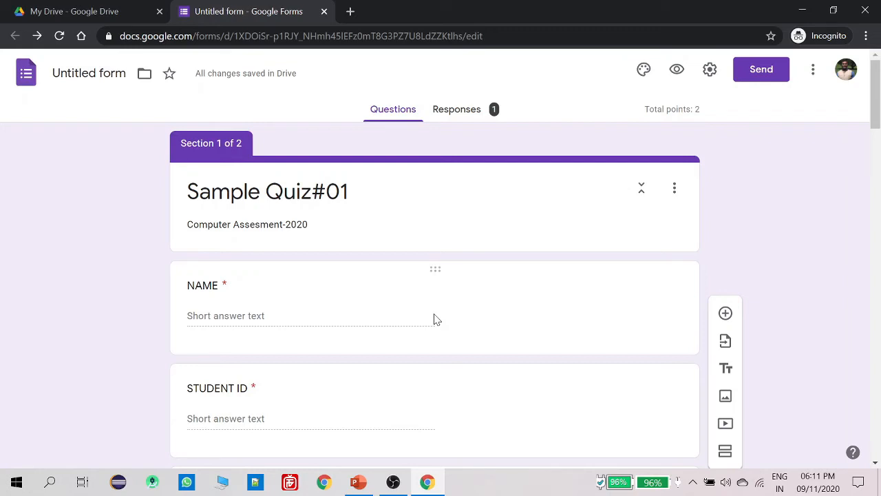
left_click(358, 482)
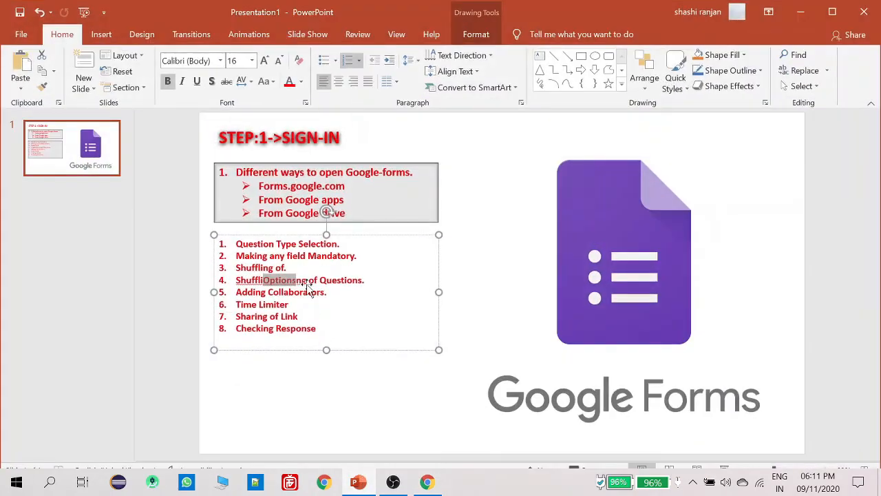
left_click_drag(275, 300, 276, 294)
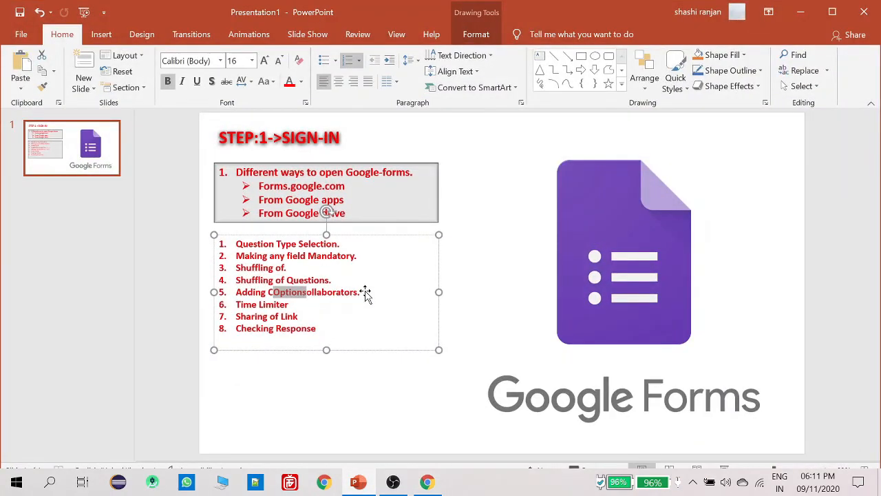
left_click(365, 294)
left_click(462, 297)
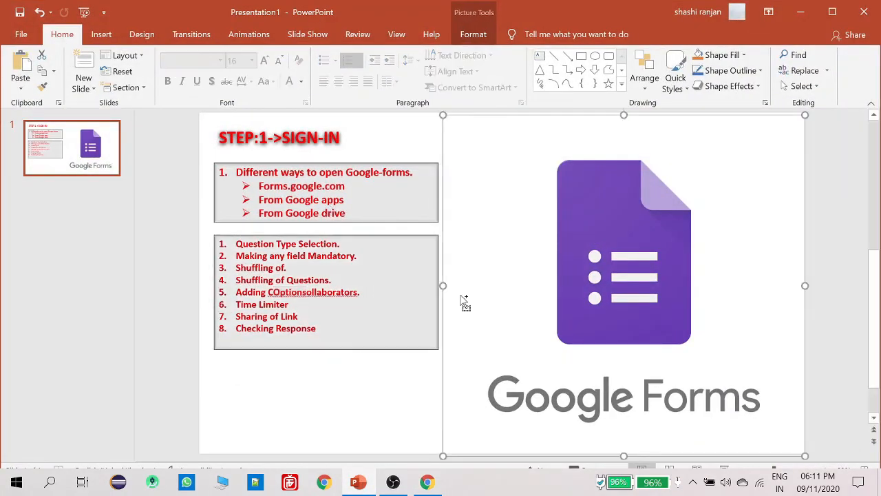
key("ctrl+z")
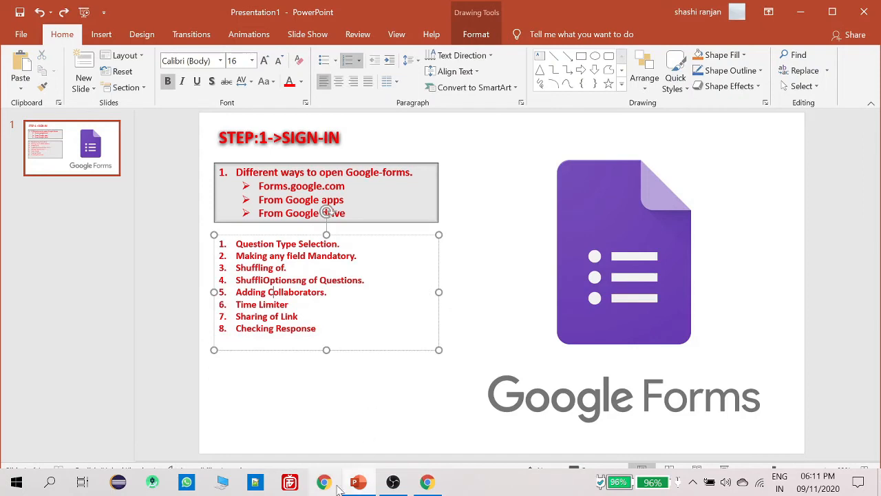
left_click(427, 481)
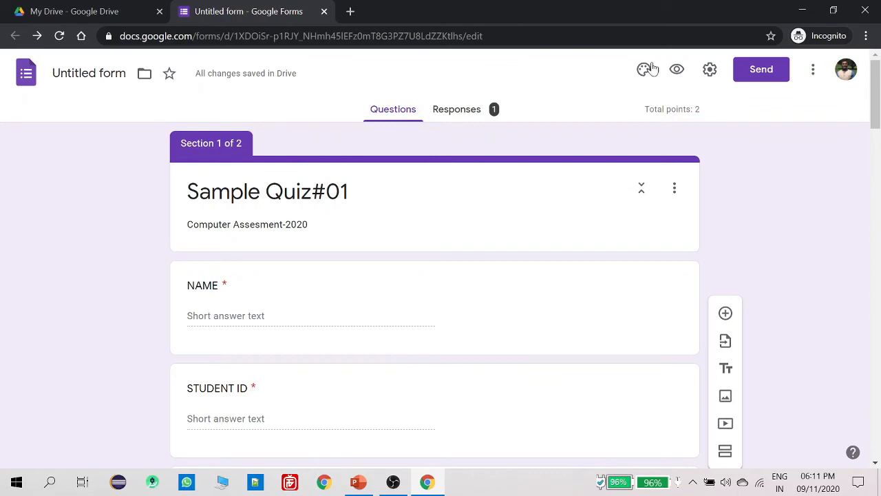
left_click(813, 71)
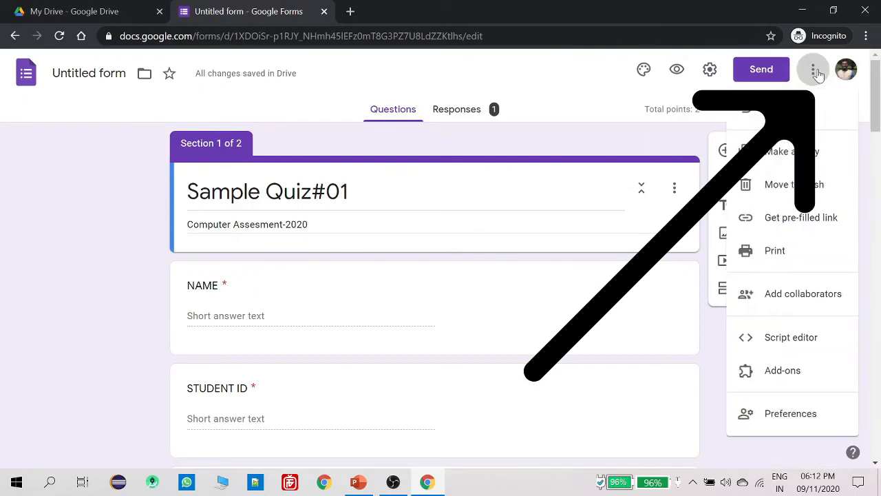
left_click(811, 298)
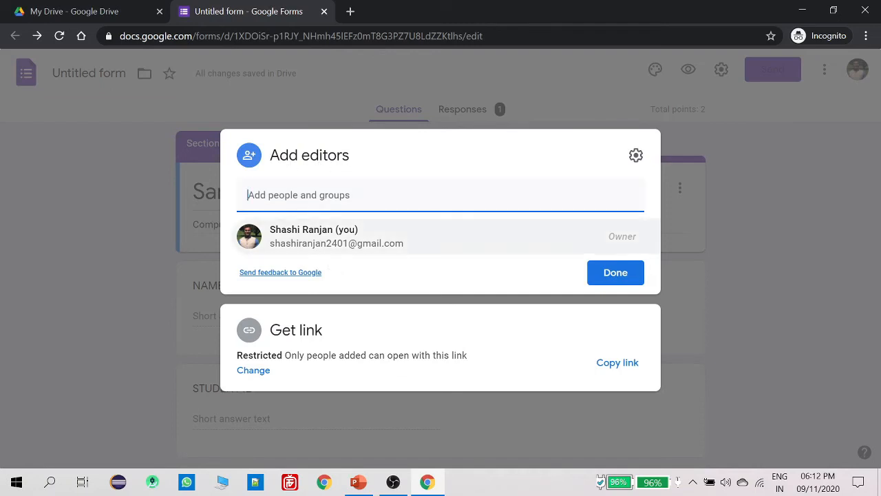
mouse_move(322, 234)
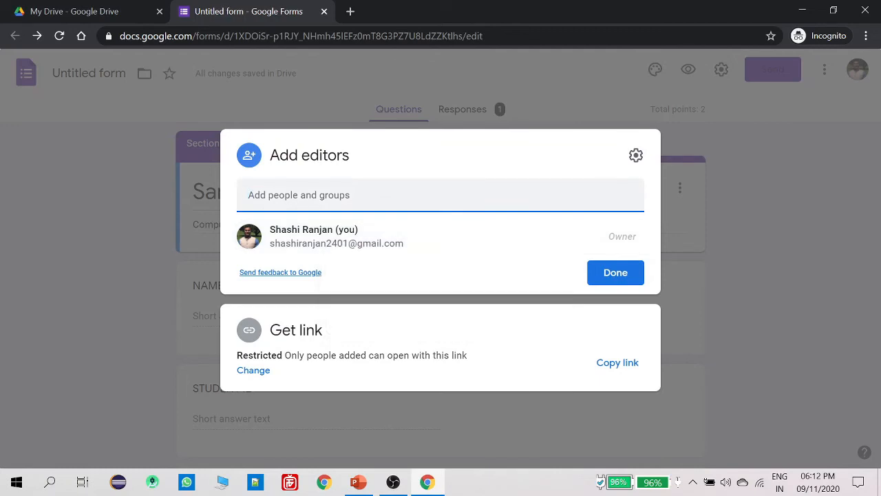
left_click(344, 196)
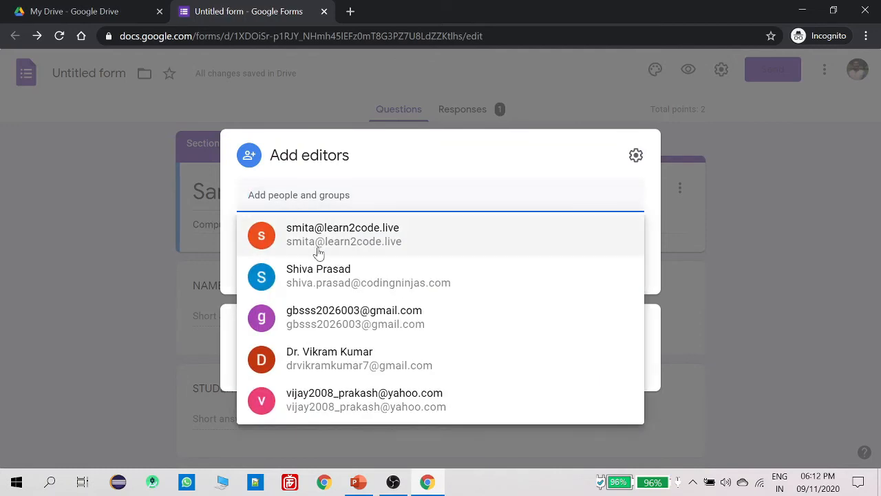
left_click(437, 316)
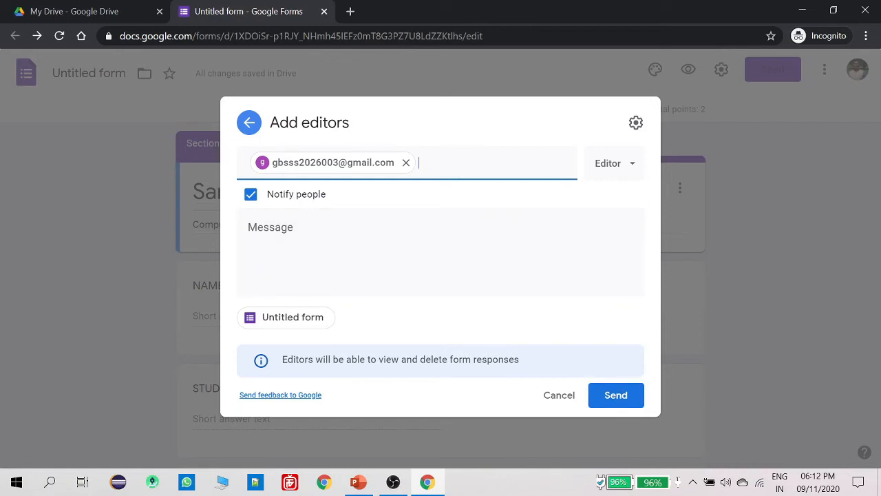
left_click(407, 164)
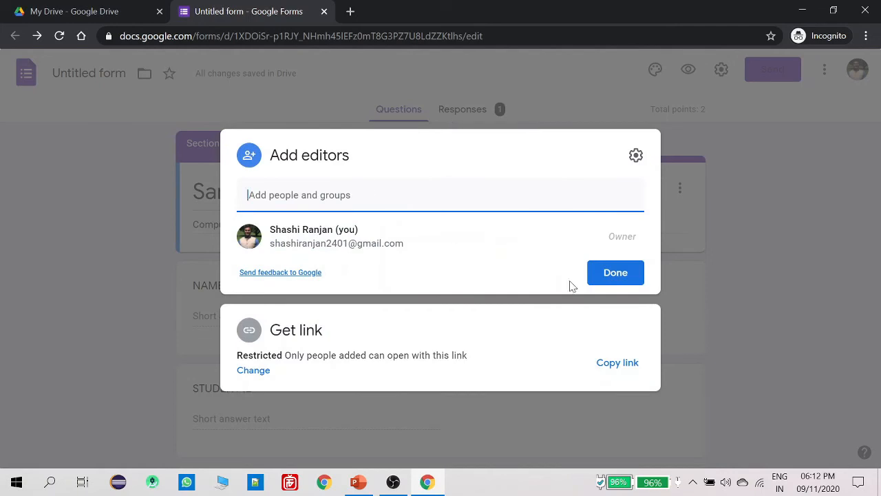
left_click(615, 274)
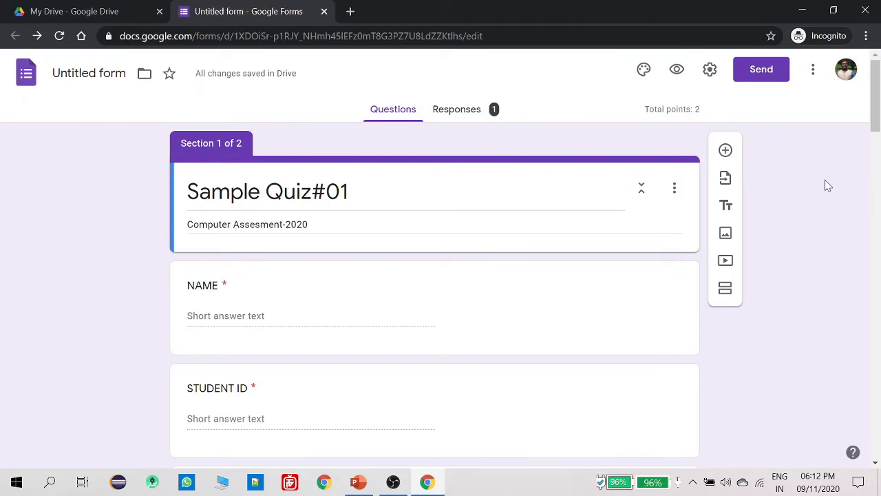
left_click(358, 482)
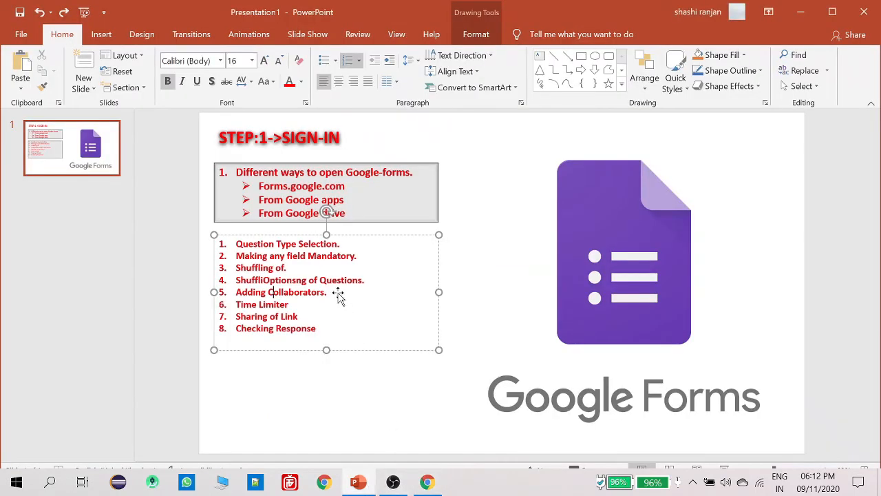
double_click(274, 304)
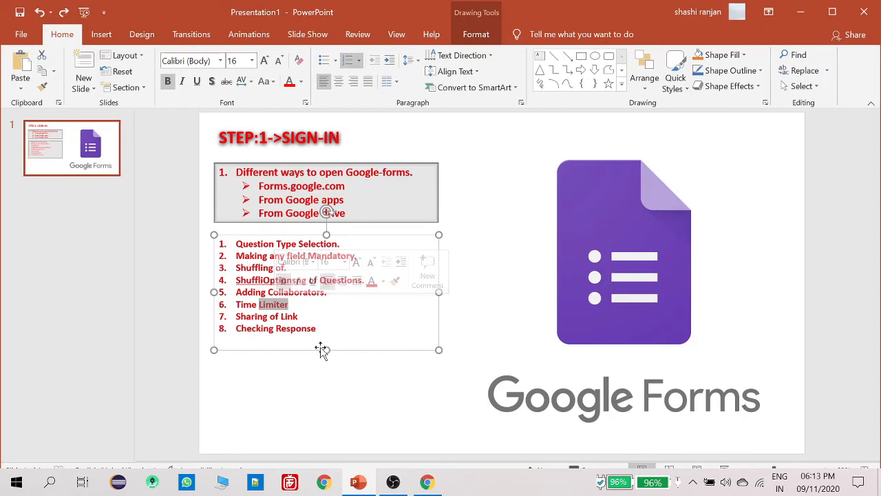
left_click(358, 482)
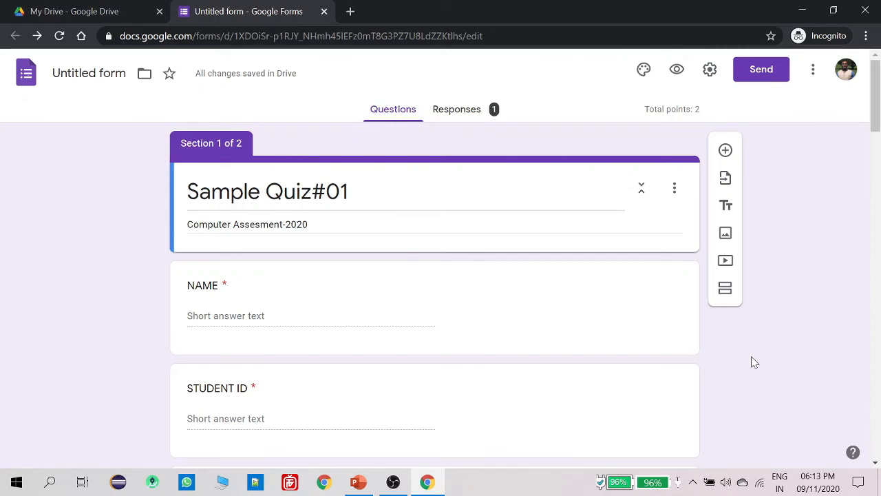
On the Responses tab, toggle Accepting responses several times, leaving the quiz closed to responses
left_click(468, 114)
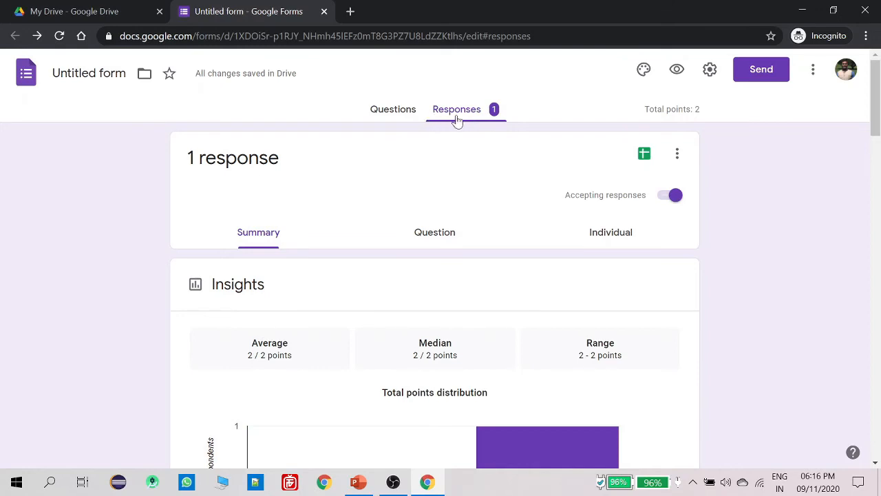
left_click(390, 112)
left_click(451, 115)
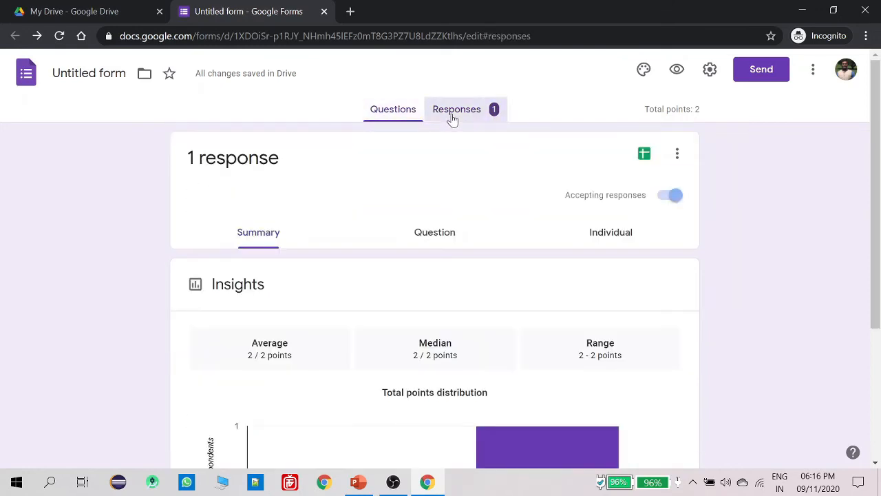
scroll(478, 183, "down", 1)
left_click(669, 131)
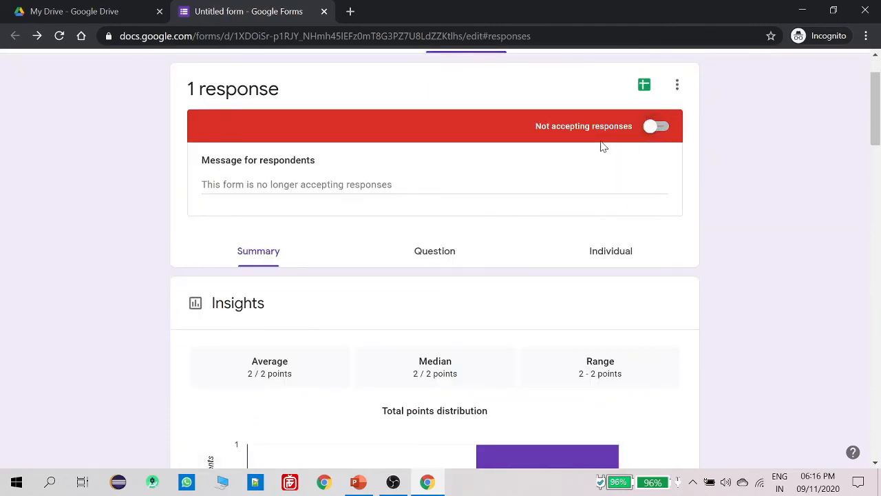
left_click(657, 131)
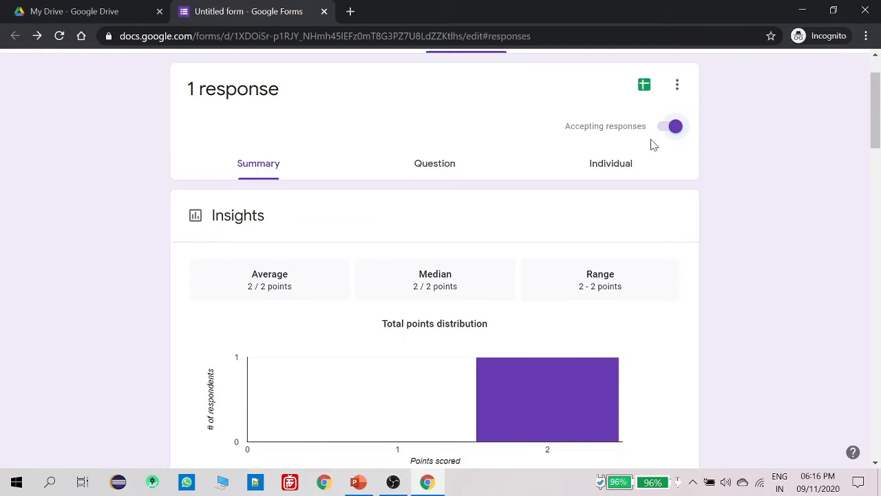
left_click(674, 128)
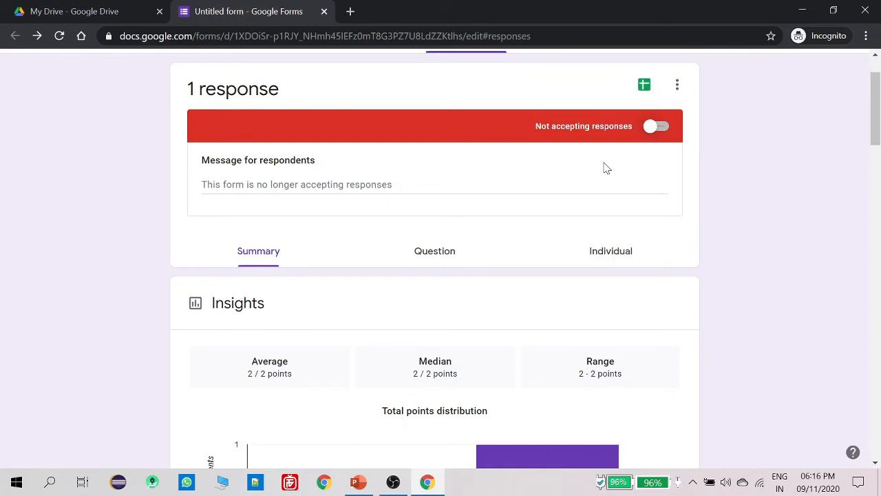
left_click(655, 126)
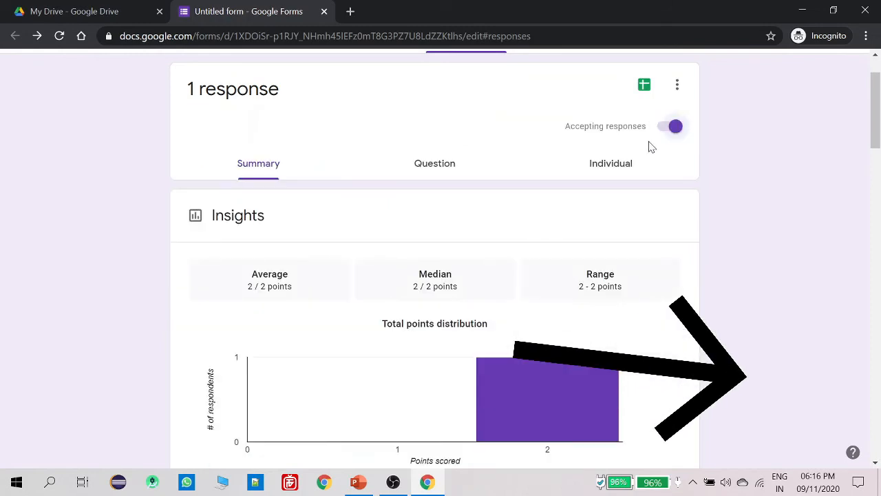
left_click(661, 134)
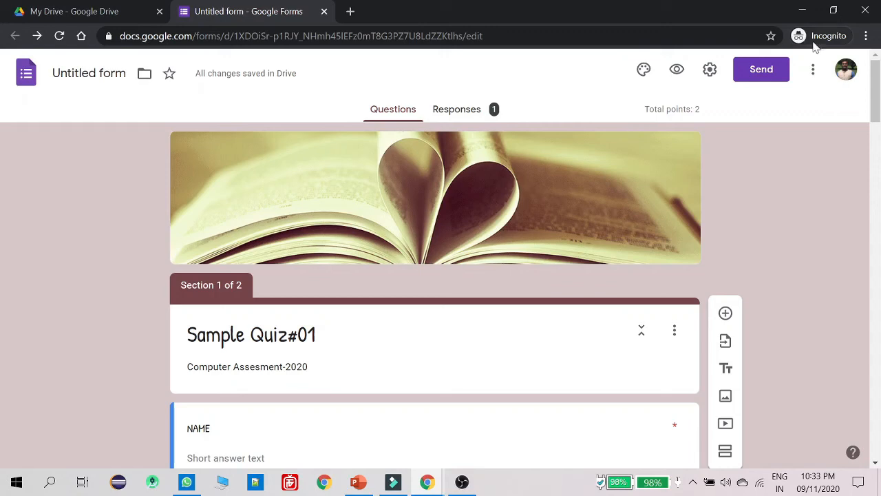
Search the Forms add-ons marketplace for 'formLimiter' and open its page
left_click(813, 74)
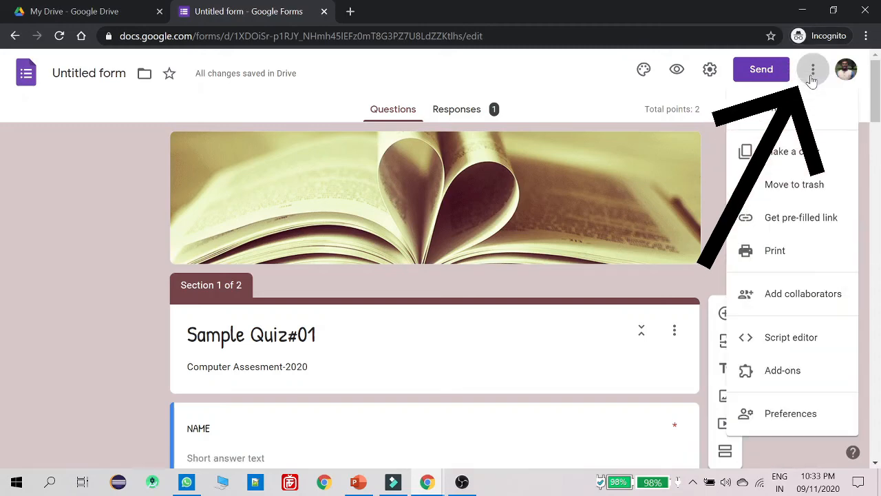
left_click(783, 371)
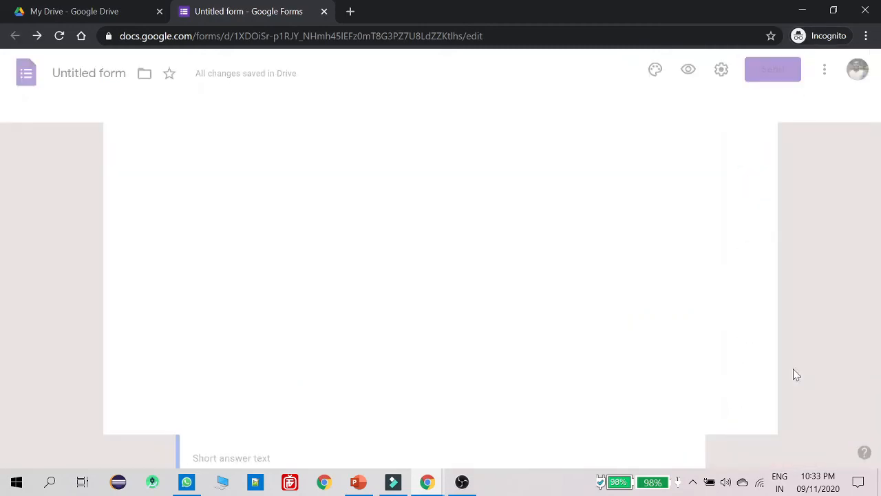
left_click(465, 107)
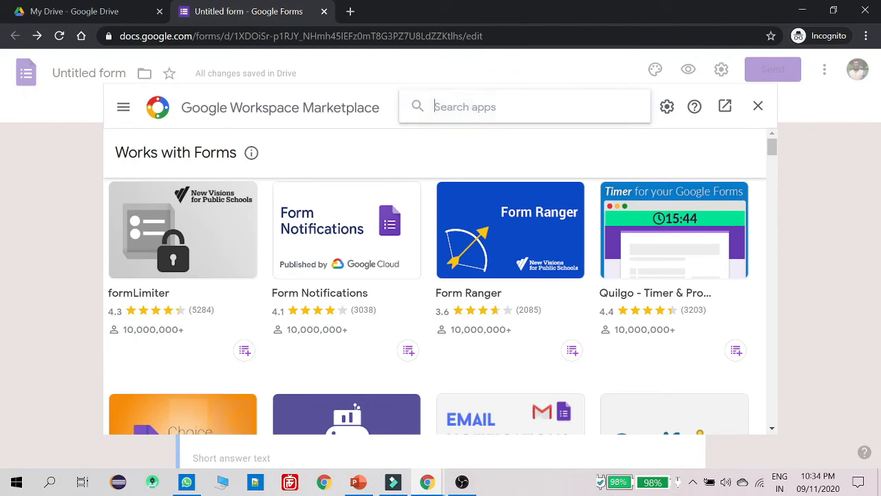
type("form")
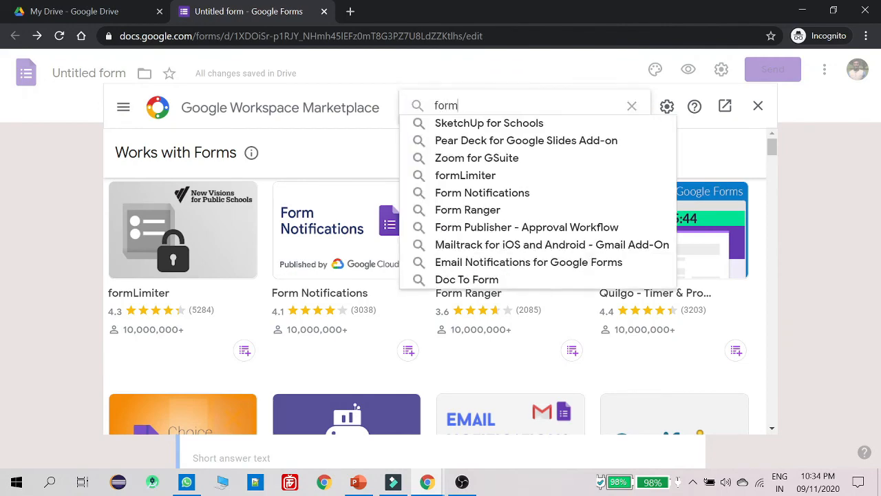
type("l")
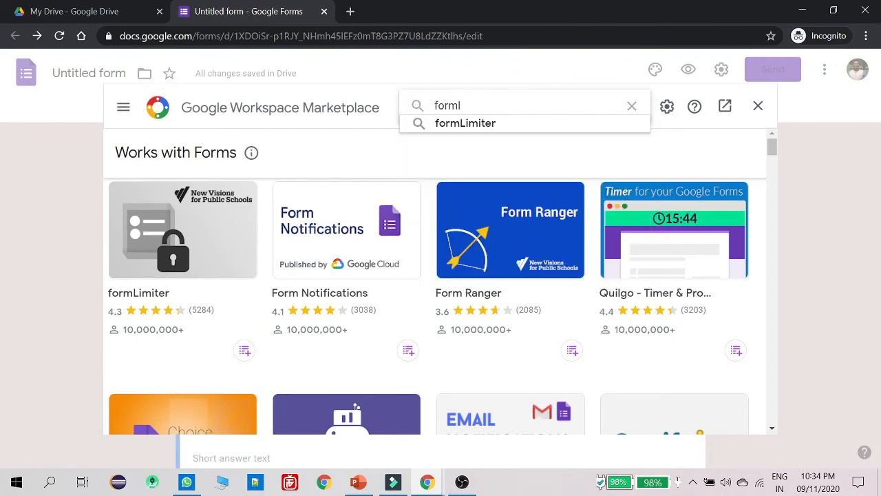
left_click(462, 123)
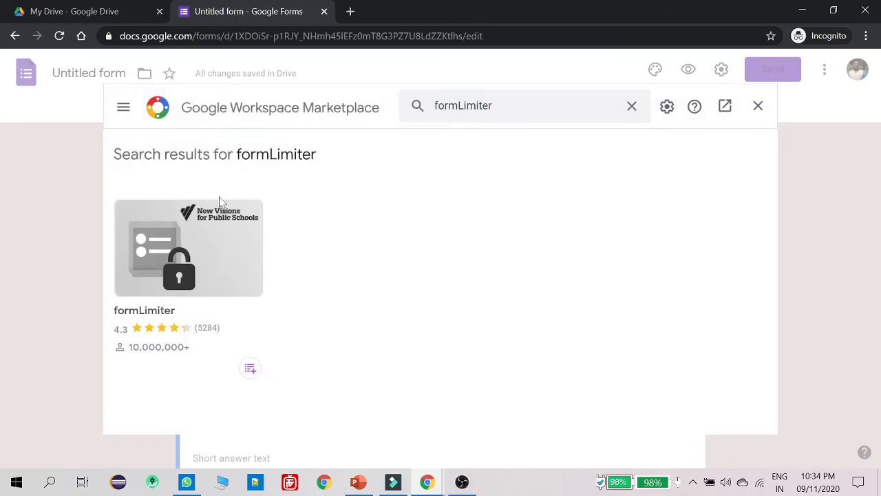
left_click(197, 236)
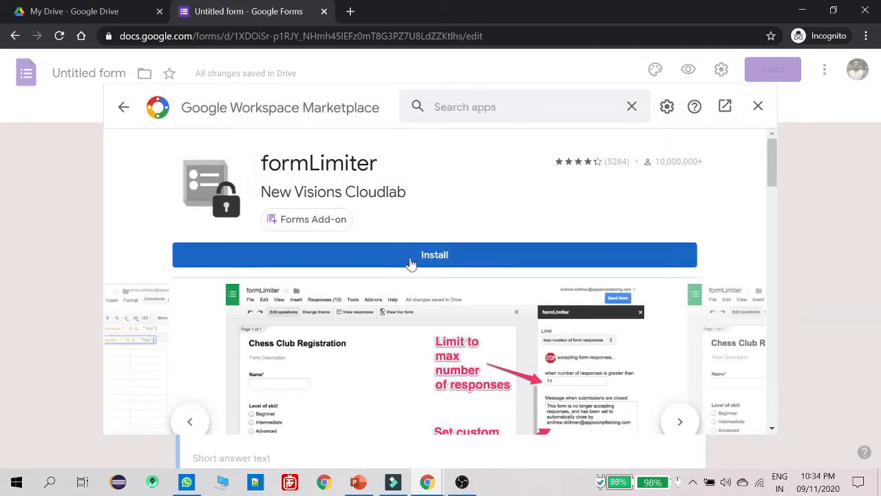
Install formLimiter, authorise it for the Google account, and dismiss the confirmation
left_click(415, 256)
left_click(528, 340)
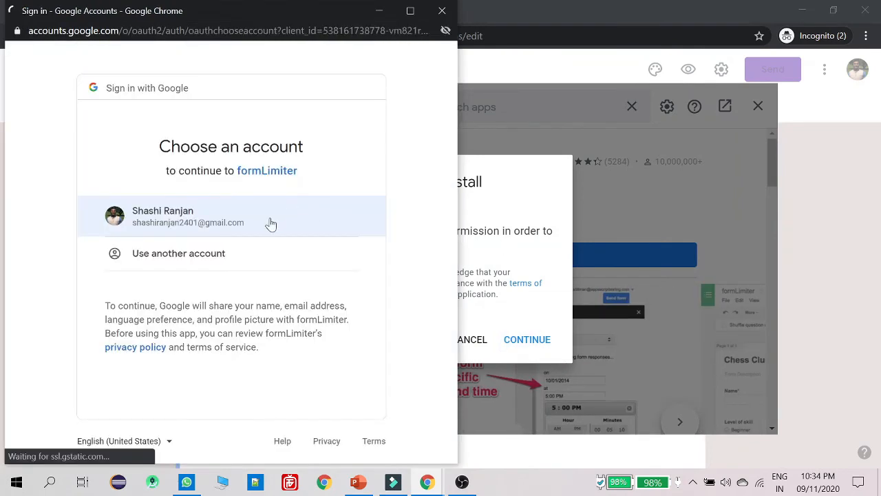
left_click(203, 223)
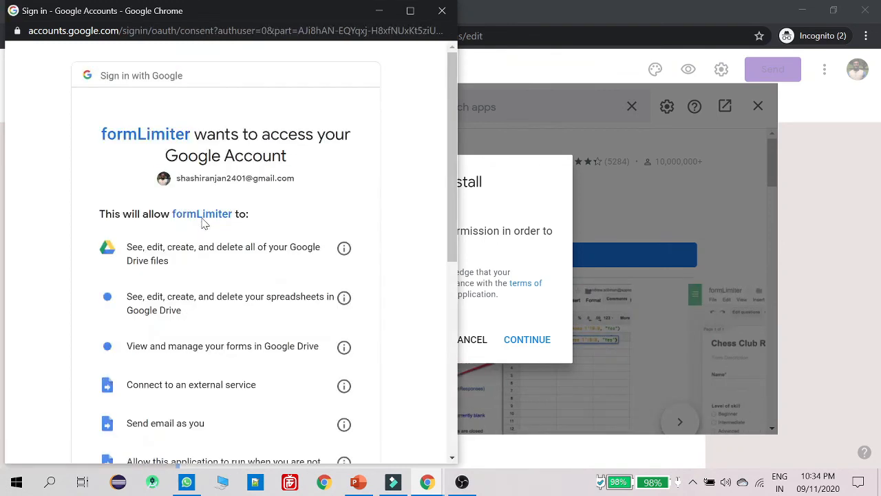
scroll(206, 275, "down", 5)
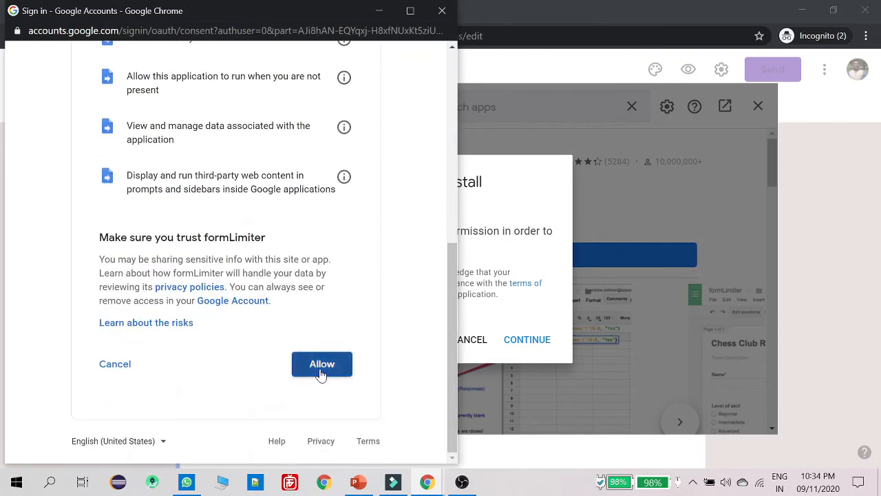
left_click(321, 374)
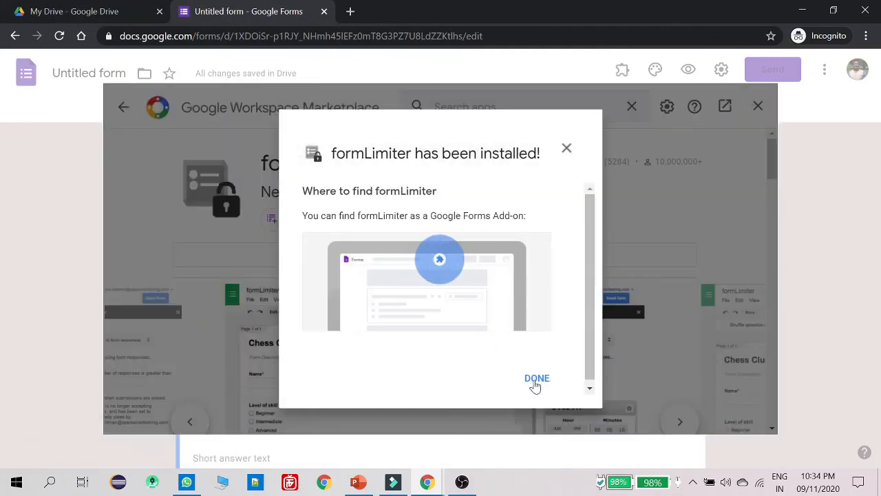
left_click(536, 379)
Give formLimiter a date-and-time limit closing responses on 11/10/2020 at 10:00 AM, and save it
left_click(729, 193)
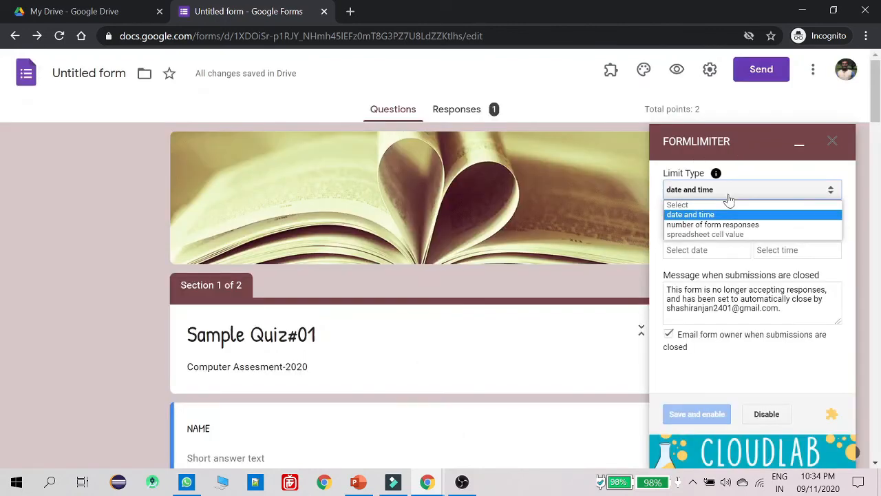
left_click(727, 214)
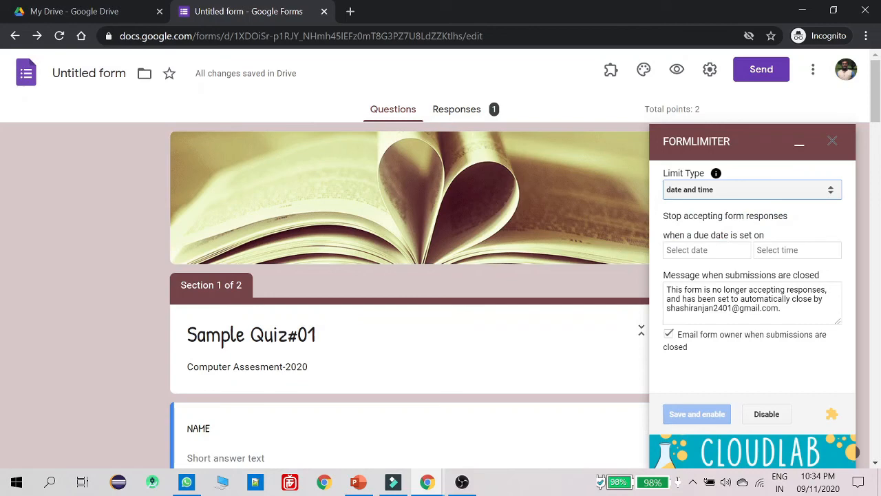
left_click(715, 194)
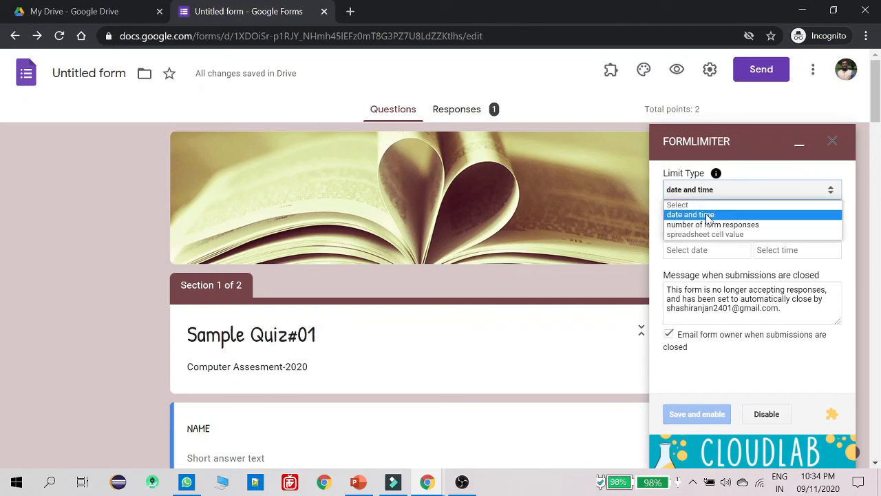
left_click(708, 216)
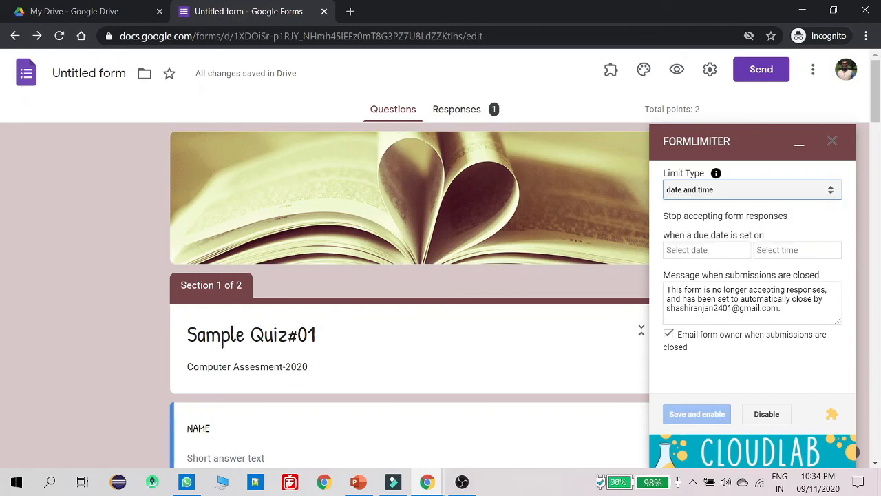
left_click(700, 254)
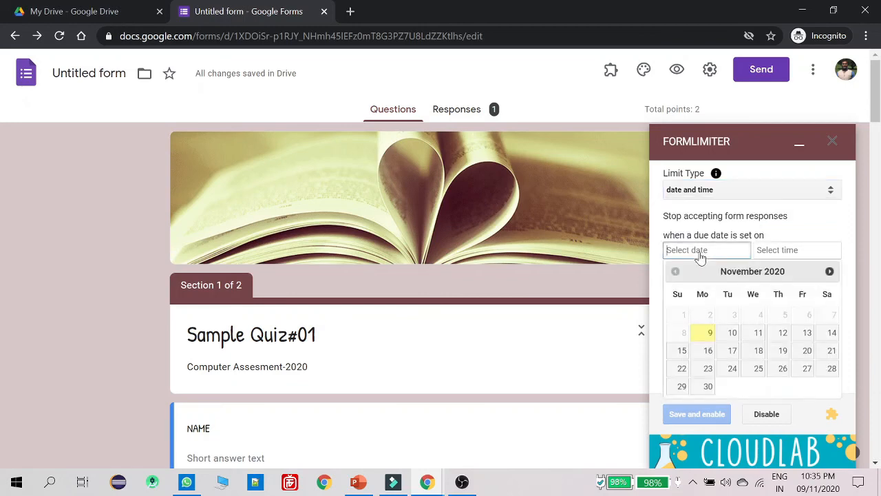
left_click(733, 337)
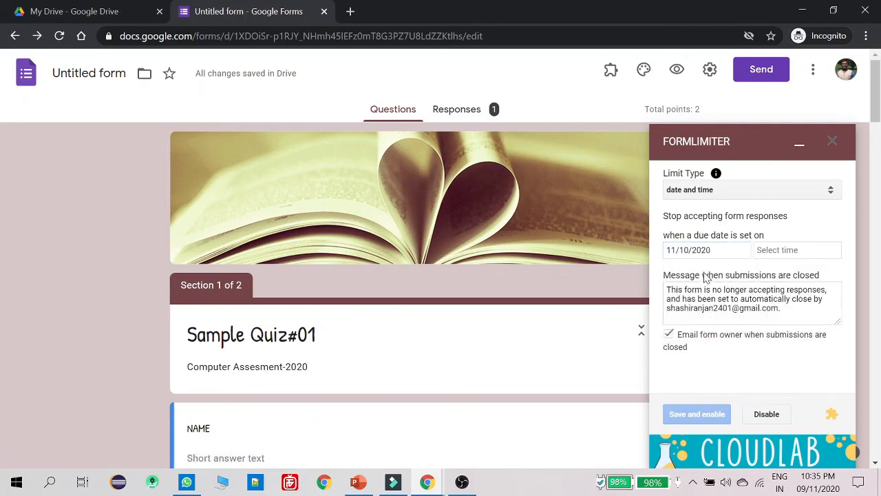
left_click(785, 251)
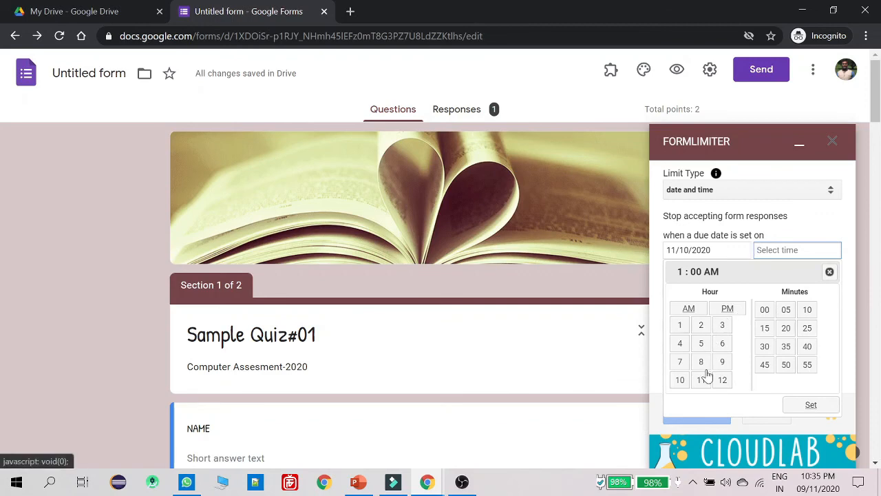
left_click(680, 381)
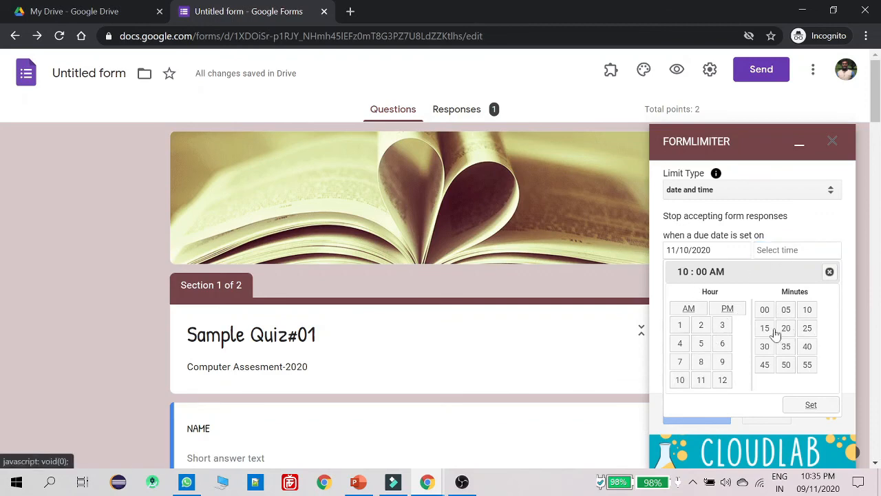
left_click(804, 404)
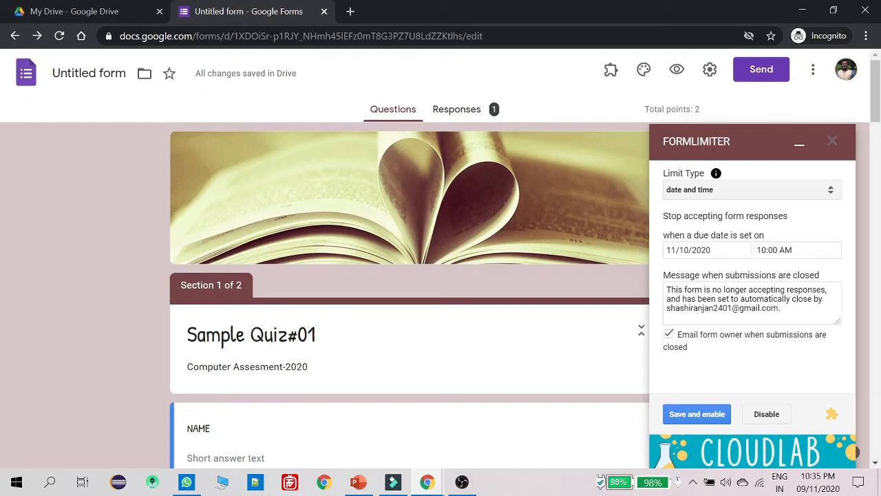
left_click(710, 416)
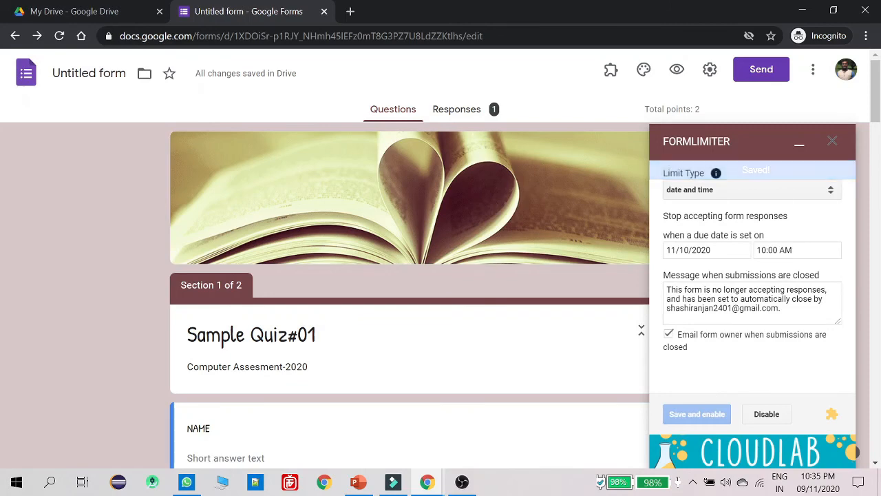
Collapse formLimiter, view the 1-response summary, and switch Accepting responses off and back on
left_click(799, 149)
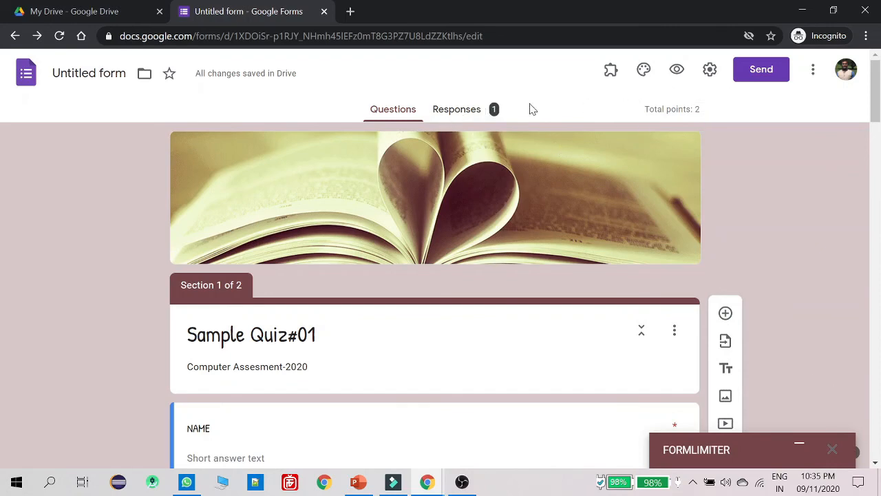
left_click(471, 112)
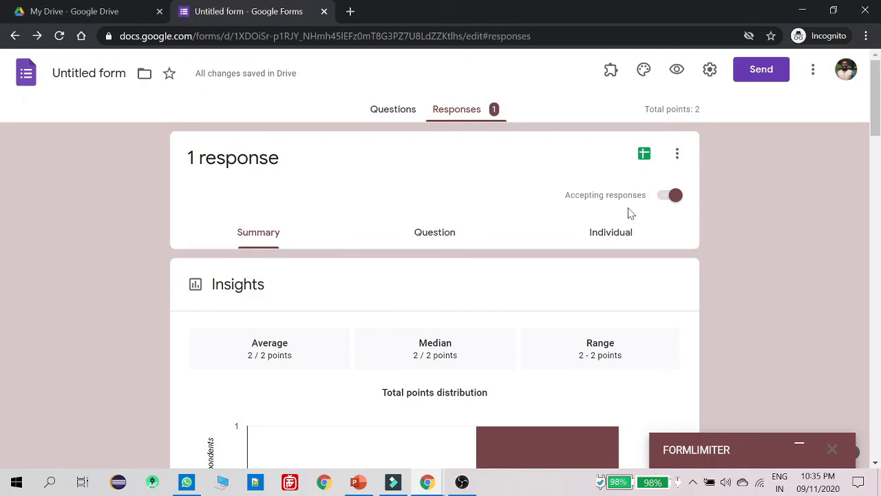
left_click(665, 197)
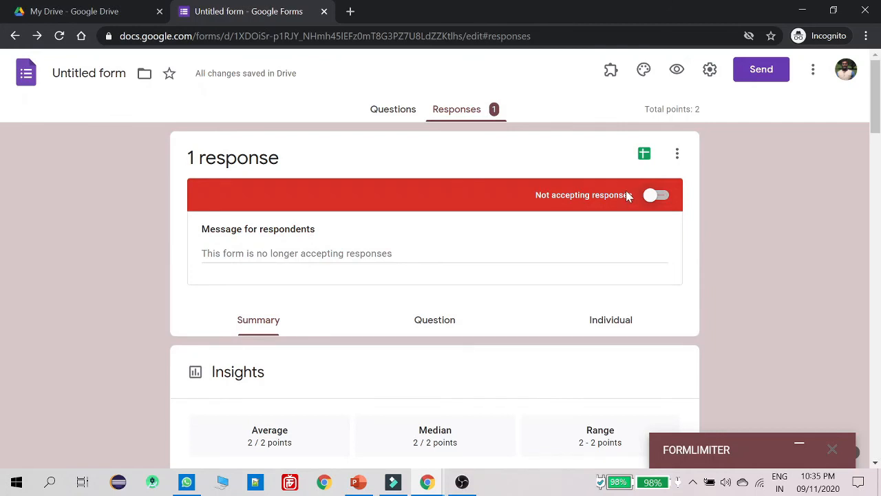
left_click(657, 197)
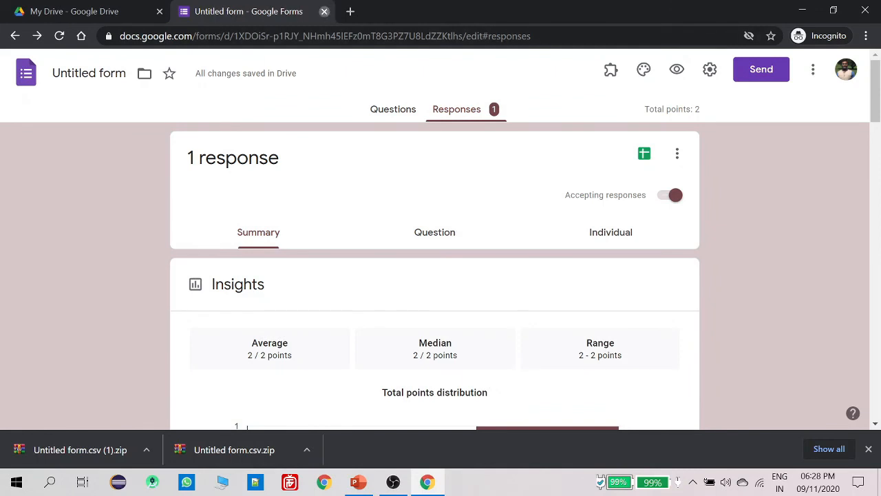
left_click(325, 11)
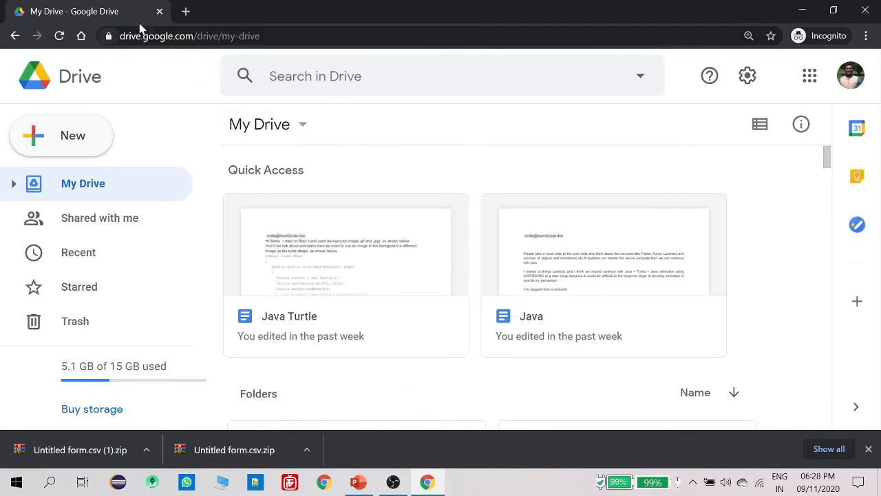
In a new tab, go to Google via 'goo' and open Drive from the apps grid
left_click(186, 11)
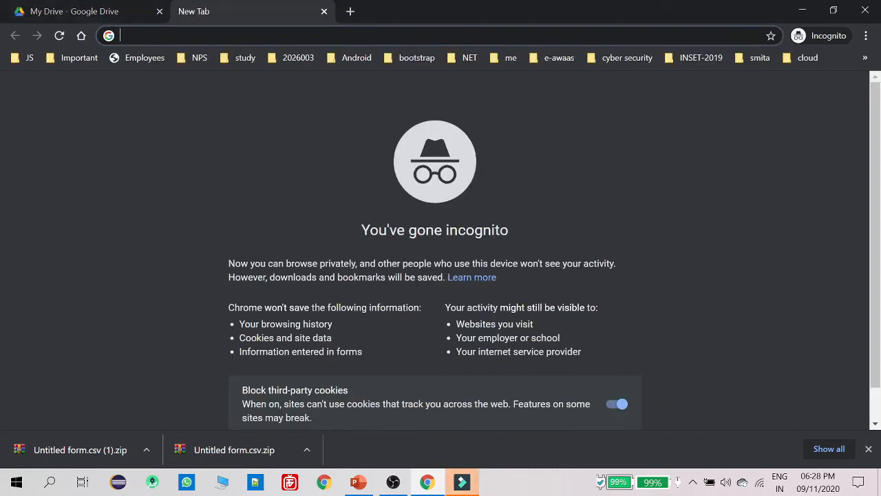
type("goo")
key("Return")
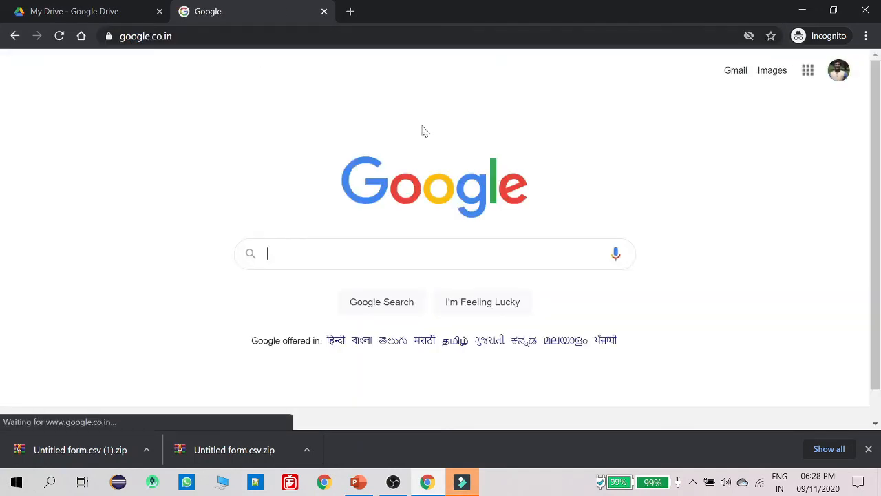
left_click(808, 72)
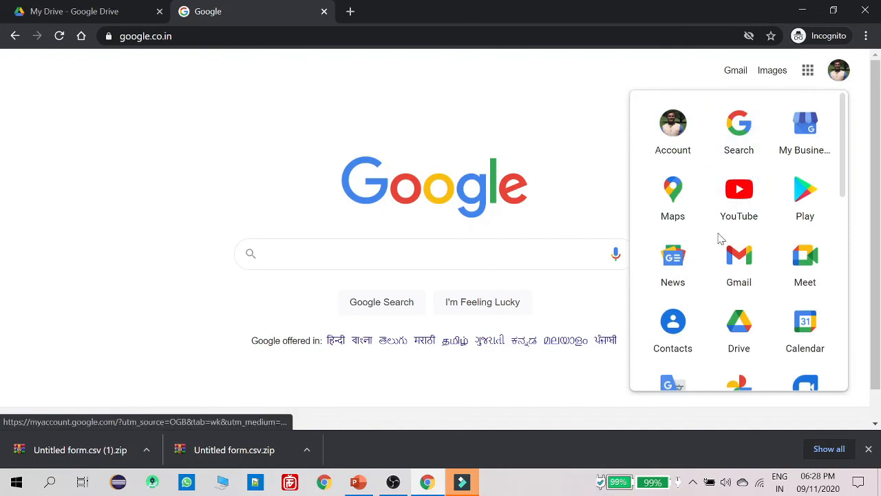
scroll(720, 239, "down", 1)
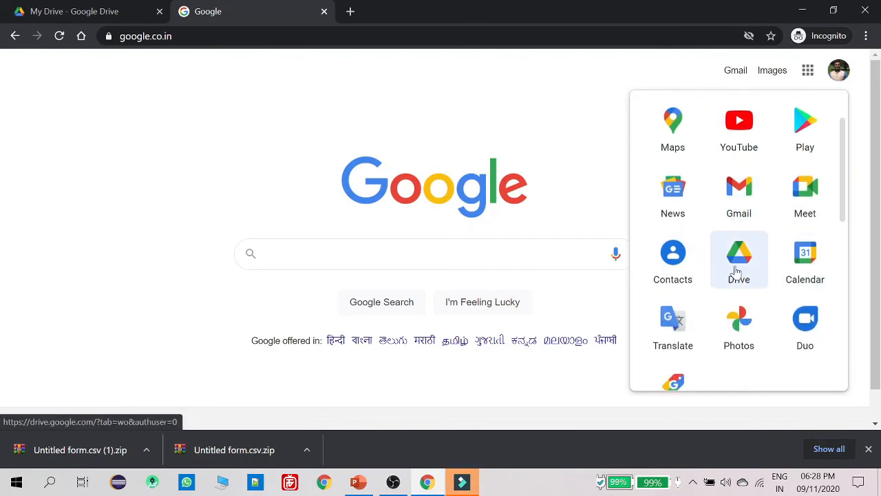
scroll(738, 266, "up", 1)
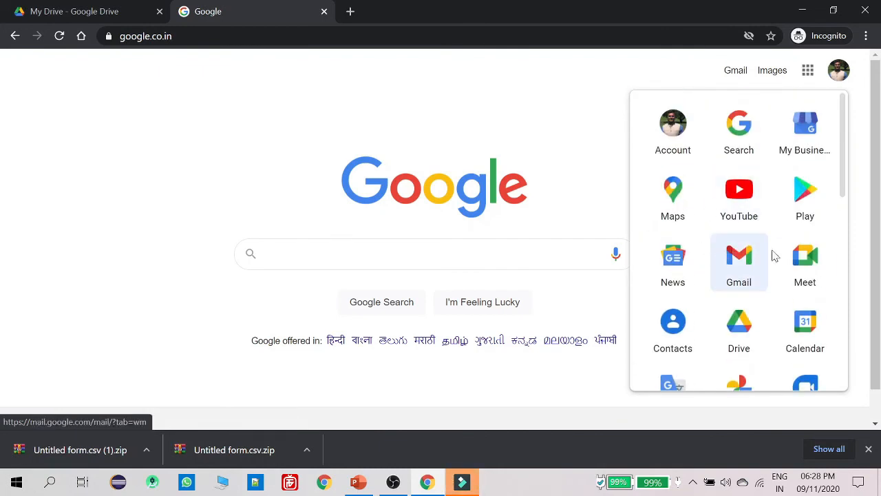
scroll(728, 207, "down", 3)
left_click(740, 129)
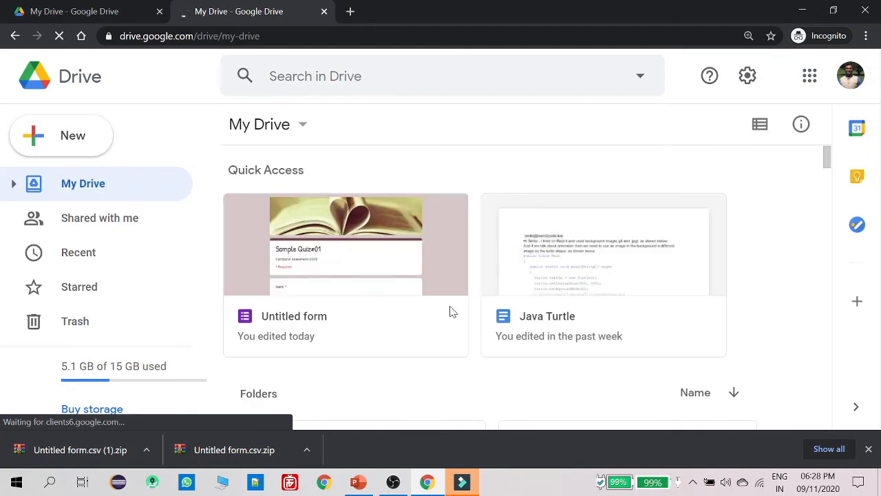
Scroll through My Drive's Quick Access and folders, then minimize PowerPoint to return to the responses
scroll(451, 312, "down", 1)
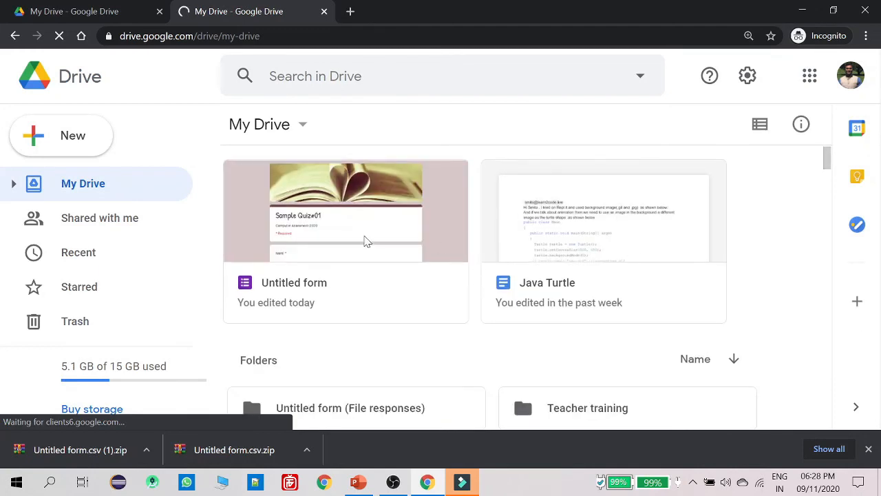
scroll(419, 239, "down", 2)
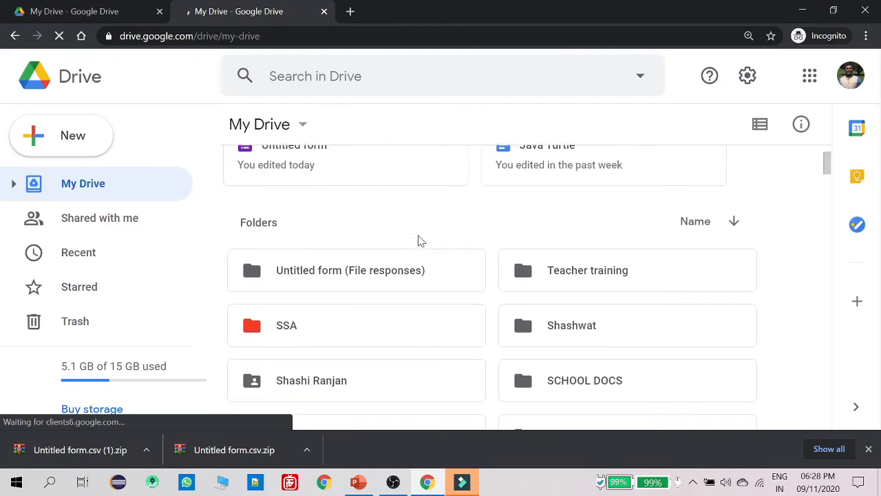
scroll(419, 238, "up", 3)
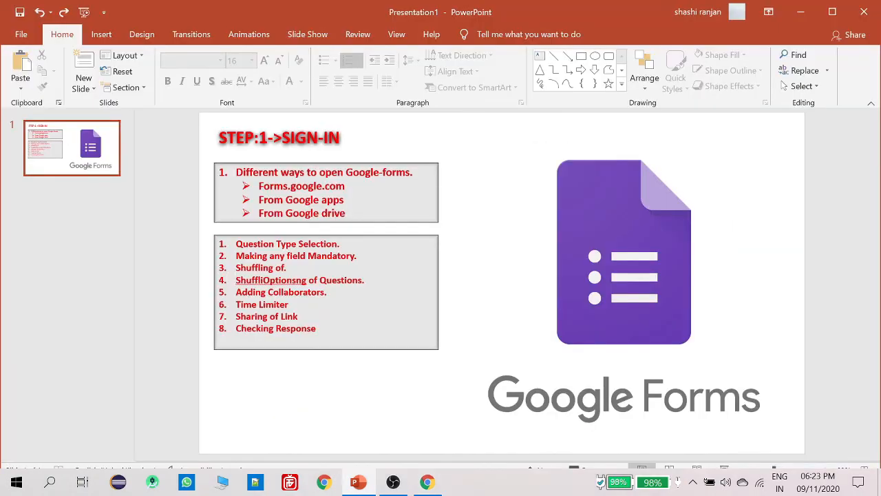
left_click(359, 483)
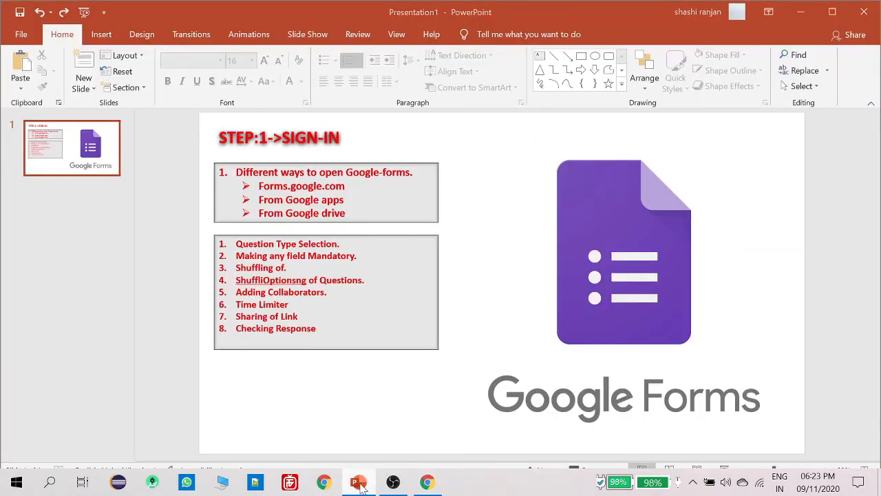
Copy a shortened forms.gle share link for the quiz and close the Send dialog
scroll(478, 204, "down", 15)
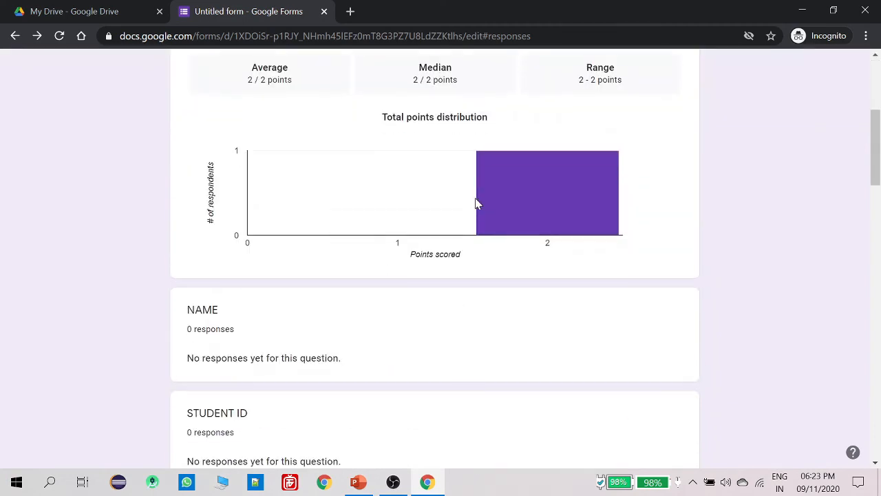
scroll(474, 207, "up", 15)
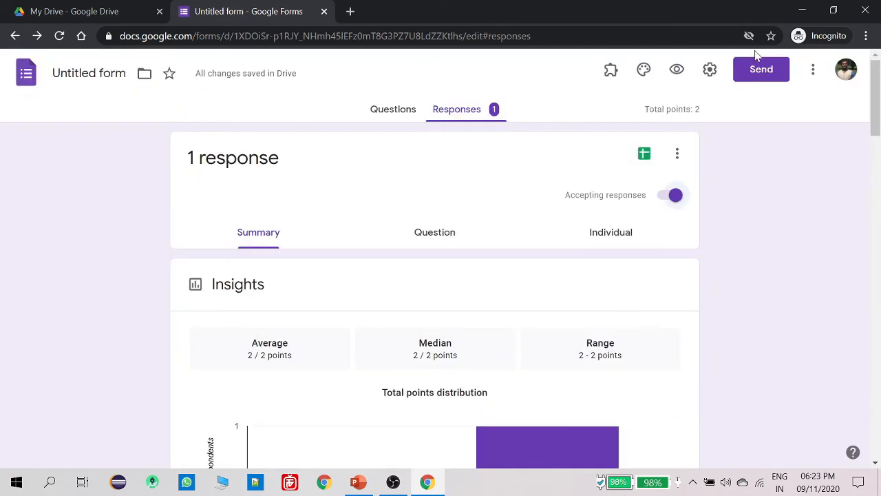
left_click(758, 78)
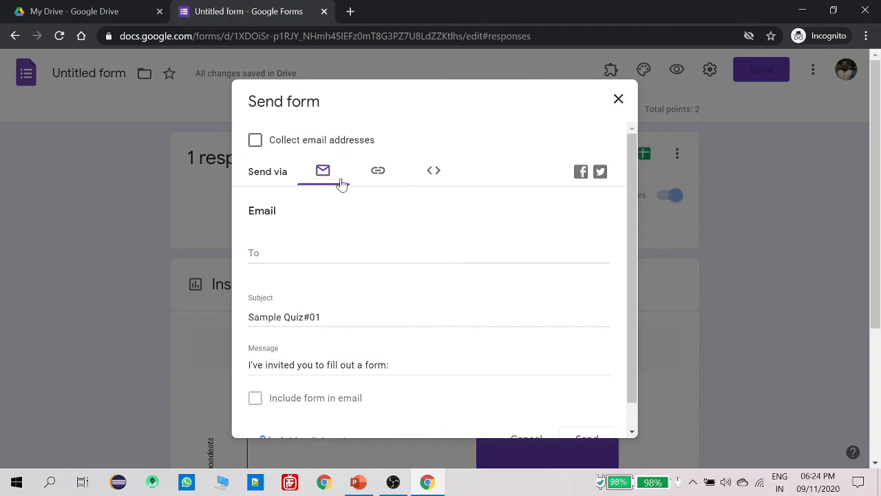
left_click(378, 172)
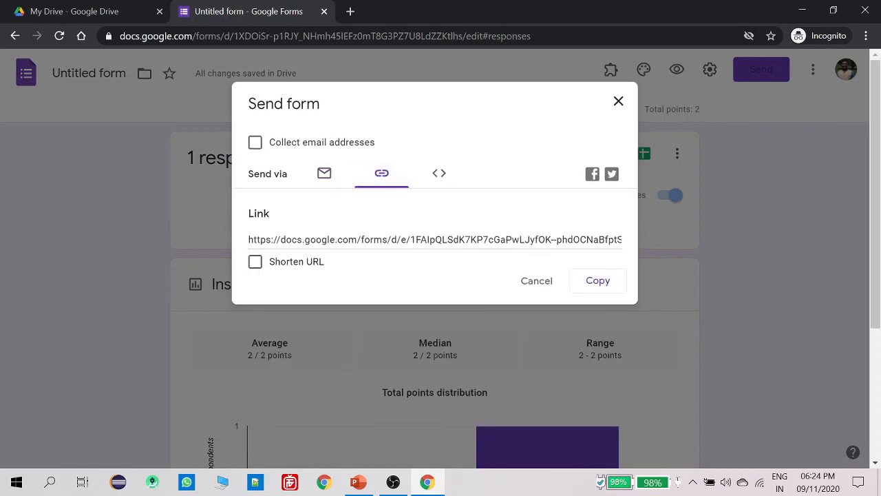
left_click(259, 265)
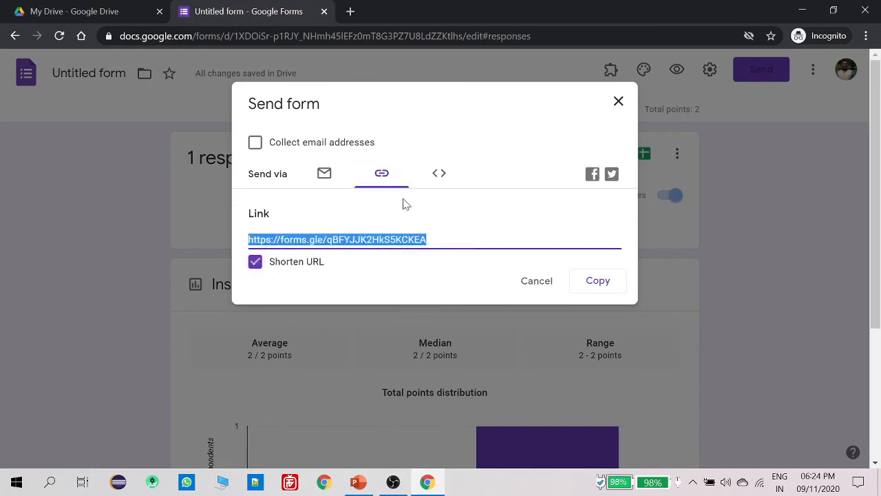
left_click(597, 279)
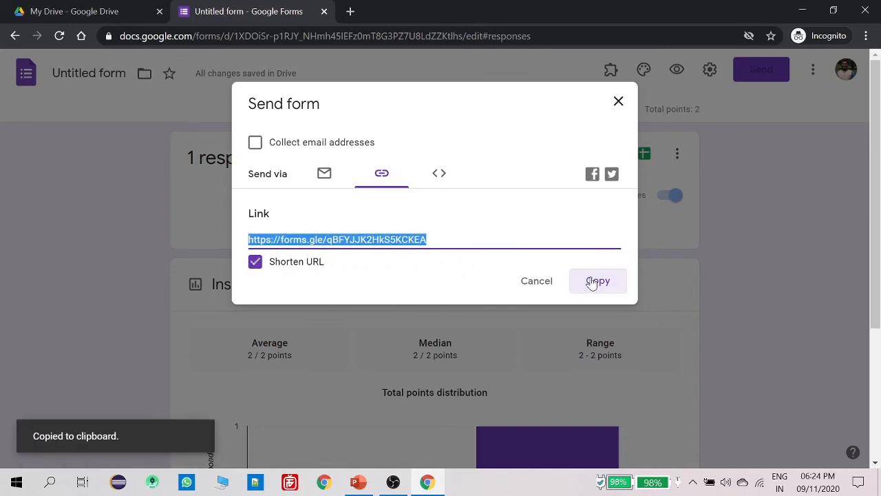
left_click(618, 103)
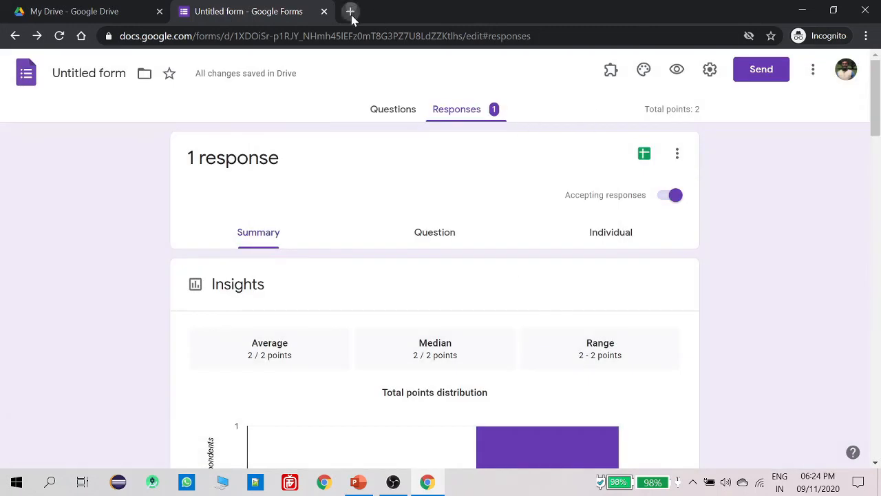
left_click(350, 11)
Load the forms.gle link to open the live Sample Quiz#01 respondent page and scroll through page 1
key("ctrl+v")
key("Return")
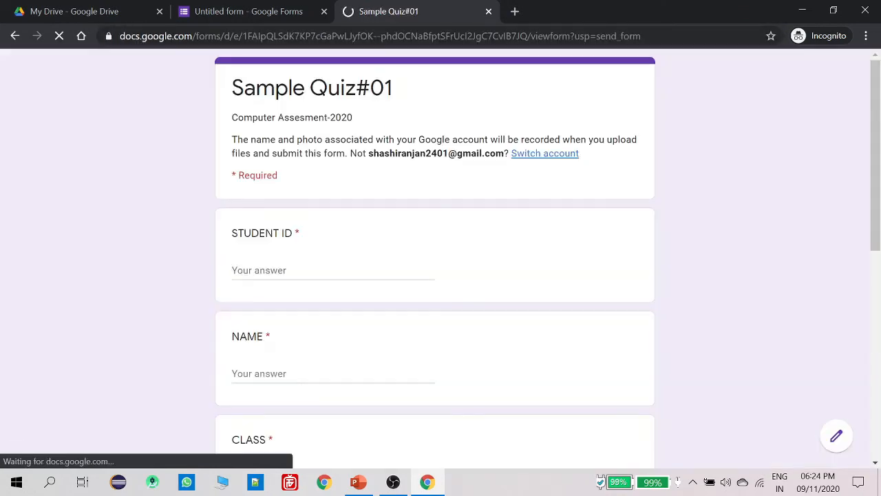
scroll(392, 200, "down", 10)
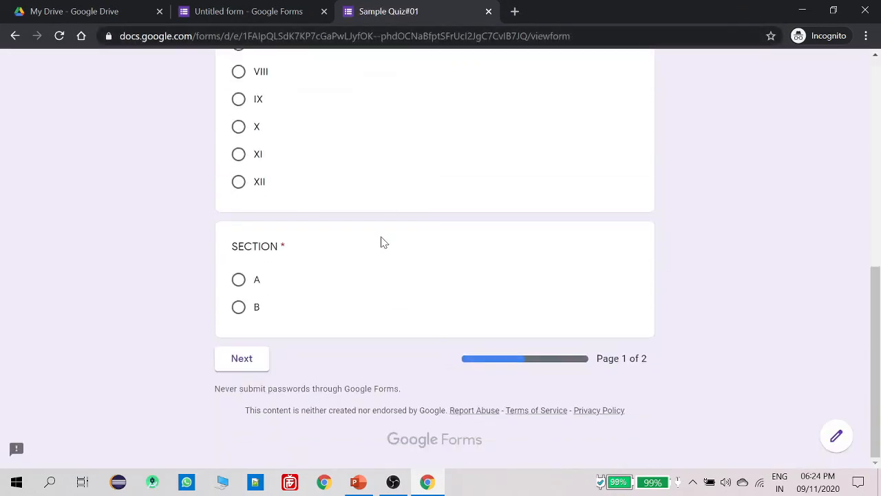
left_click(260, 364)
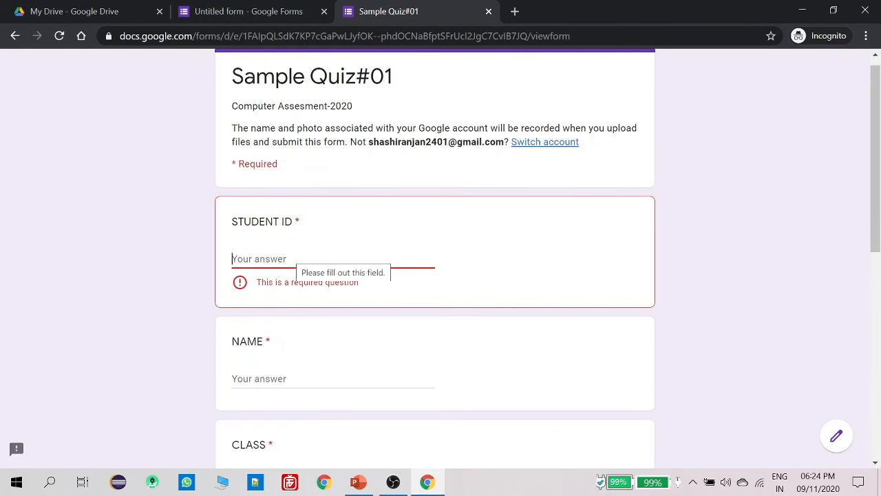
scroll(334, 241, "down", 4)
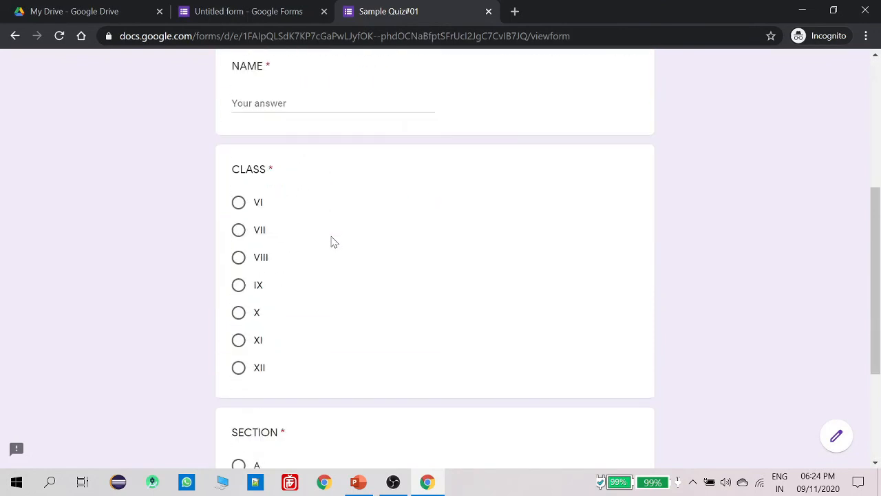
scroll(331, 241, "down", 3)
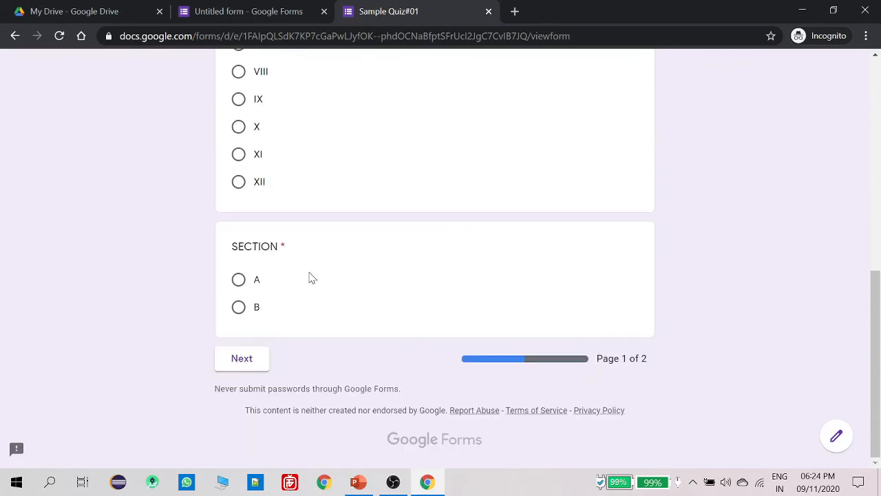
Close the test respondent tab and return to the Sample Quiz#01 questions in the editor
left_click(491, 12)
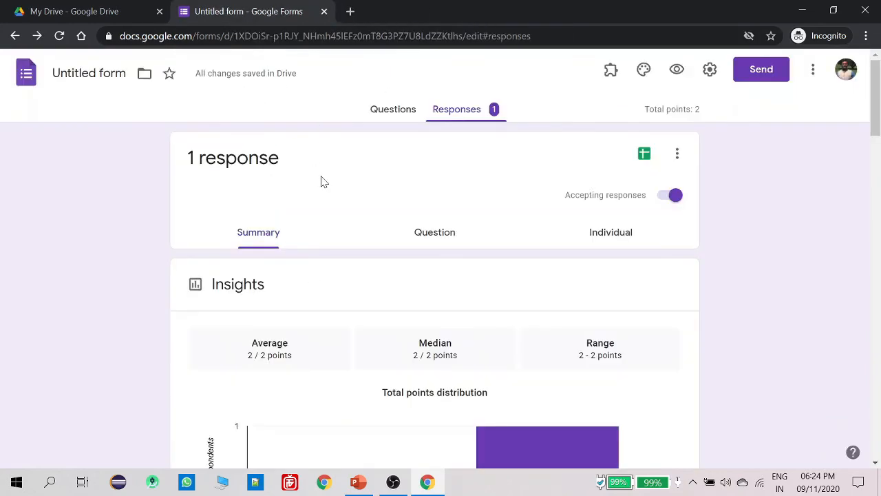
left_click(412, 111)
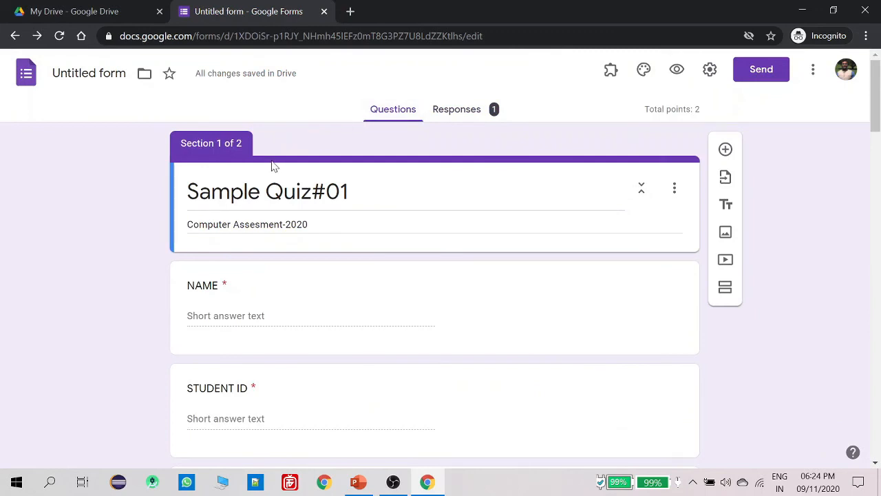
scroll(274, 172, "down", 1)
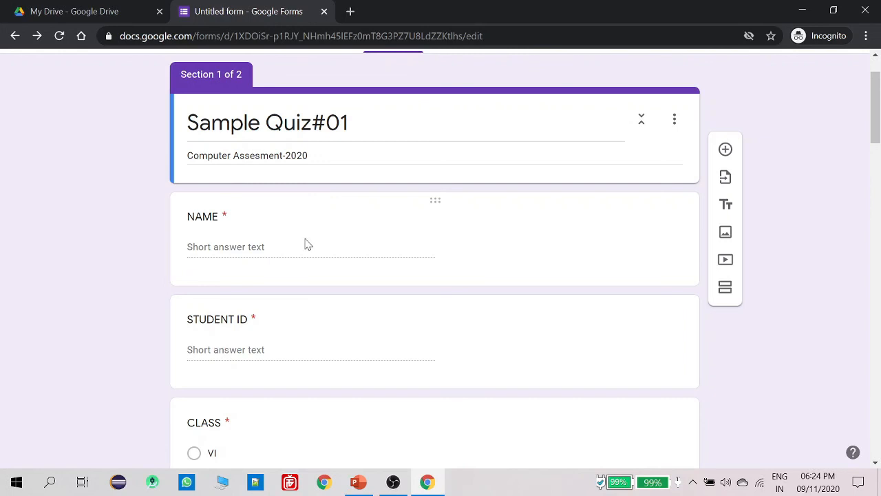
scroll(308, 245, "up", 1)
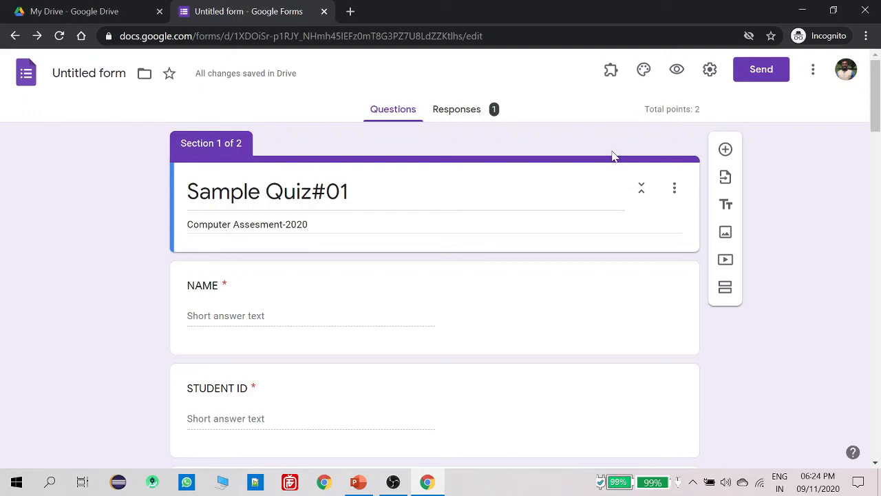
Insert the open-book picture as the quiz's header image
left_click(645, 72)
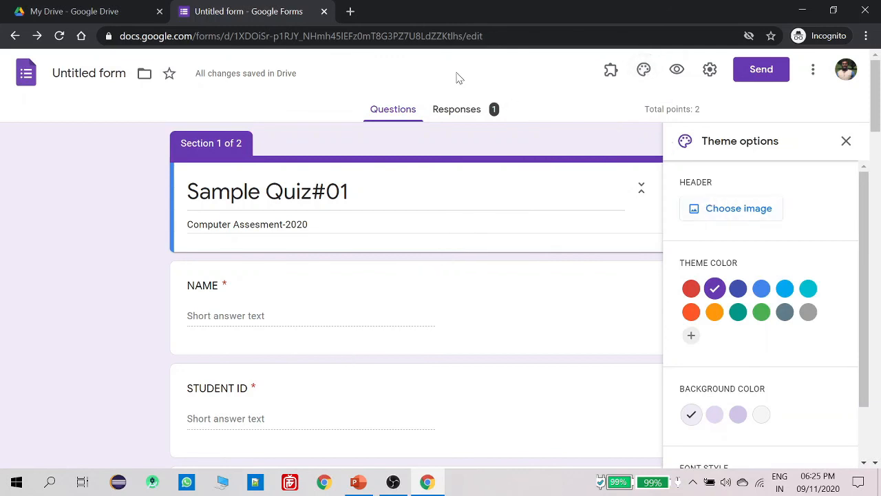
left_click(723, 213)
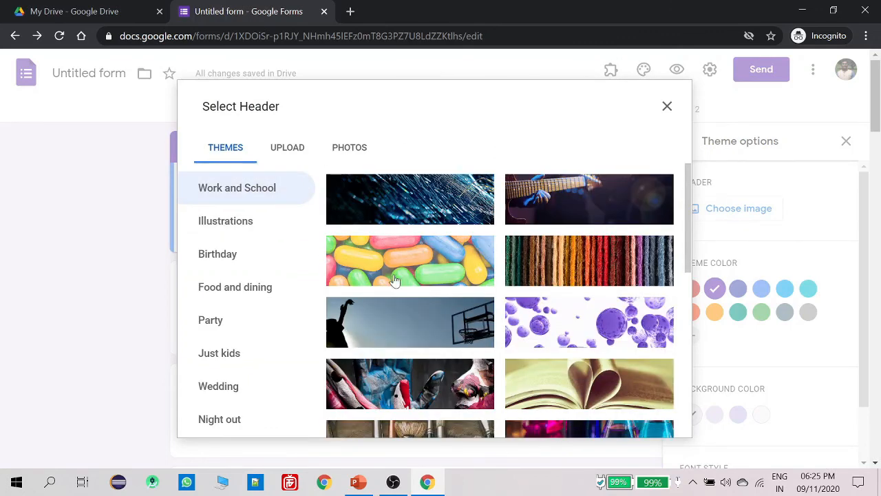
left_click(567, 386)
left_click(570, 387)
left_click(605, 400)
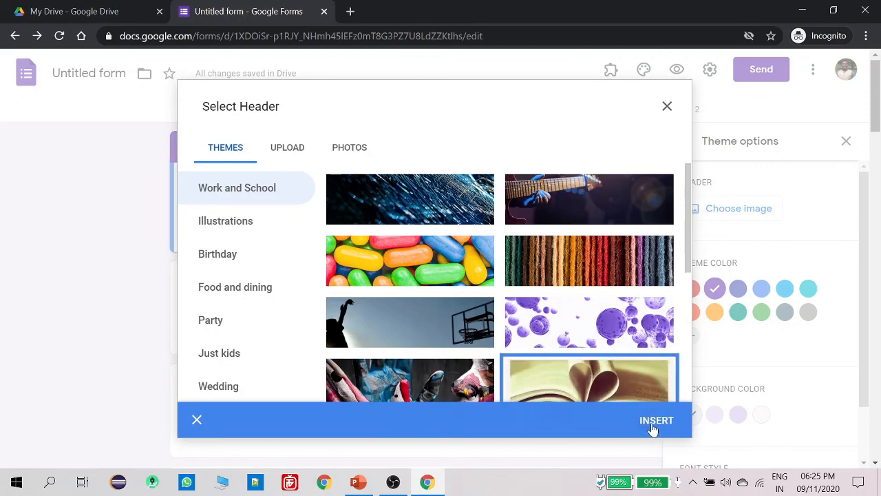
left_click(651, 428)
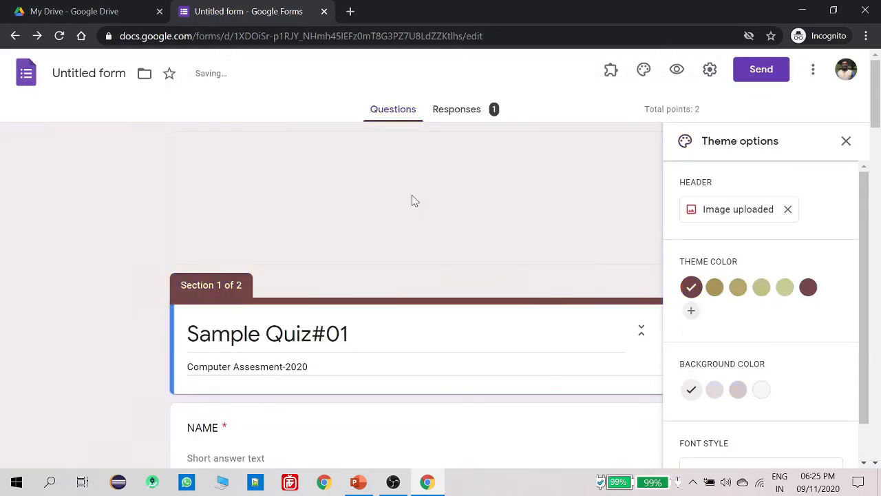
Set the theme colour to #754549 with the darker tinted background swatch
scroll(537, 275, "down", 4)
scroll(541, 289, "up", 4)
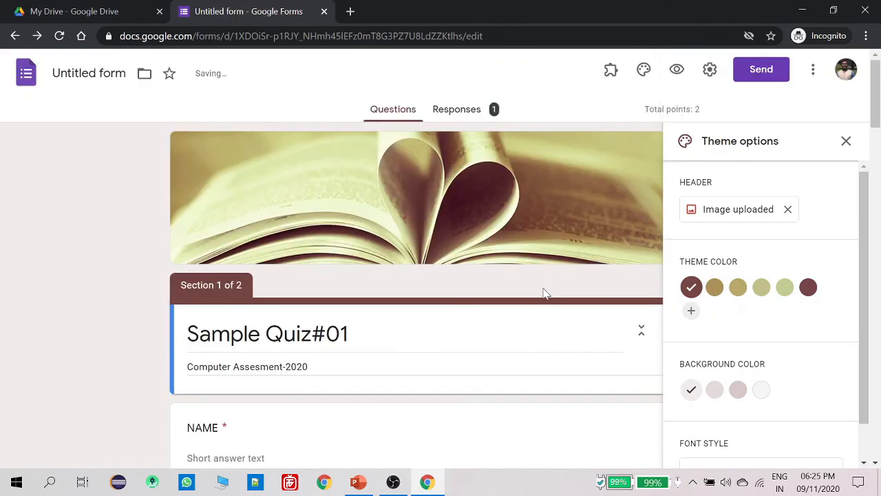
scroll(761, 363, "down", 1)
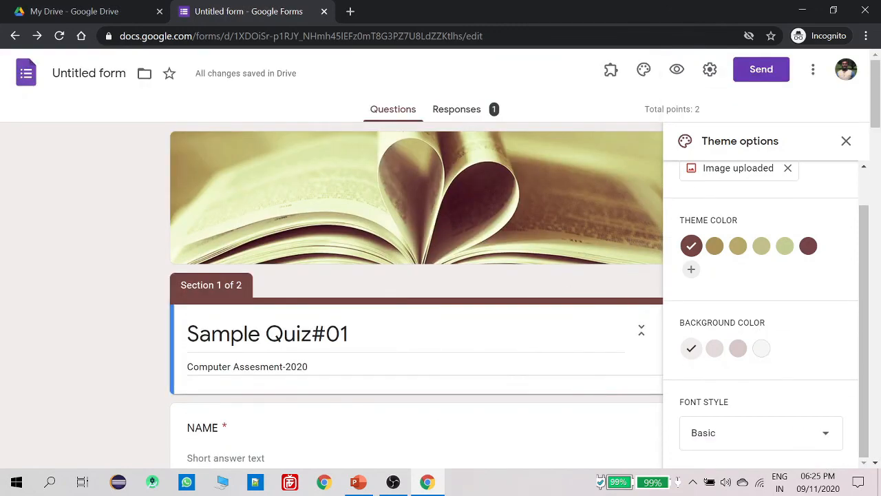
left_click(738, 348)
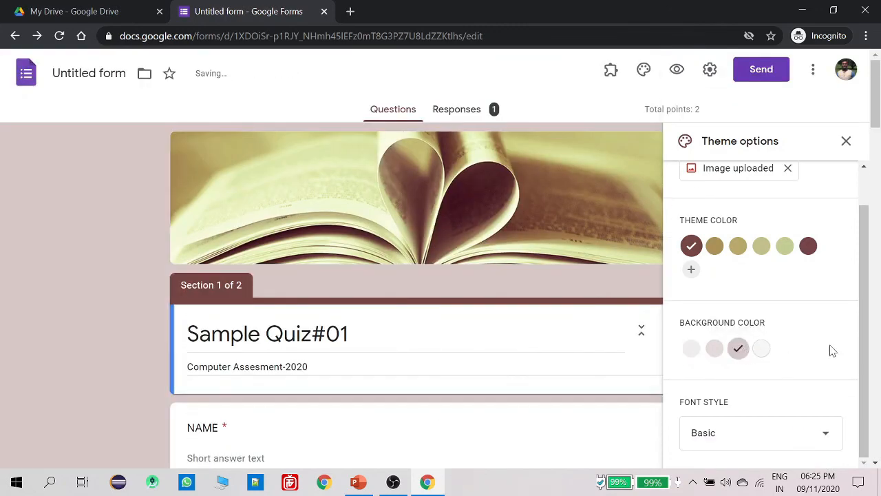
left_click(809, 248)
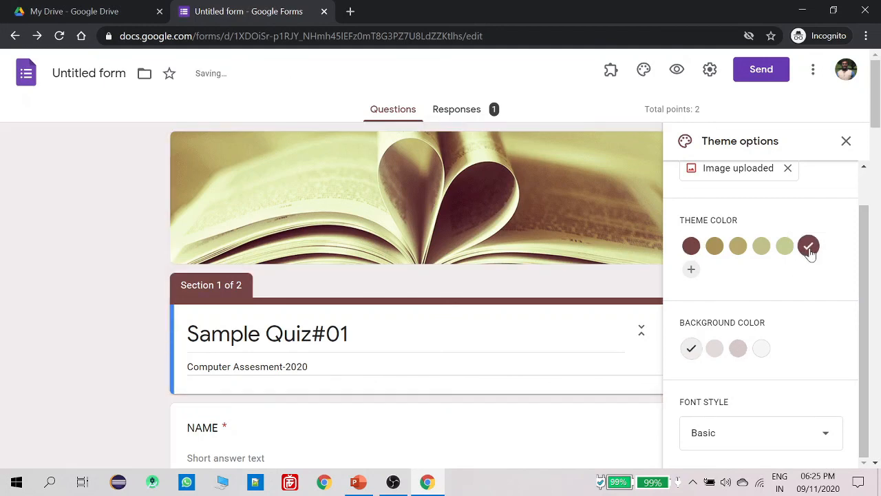
left_click(740, 349)
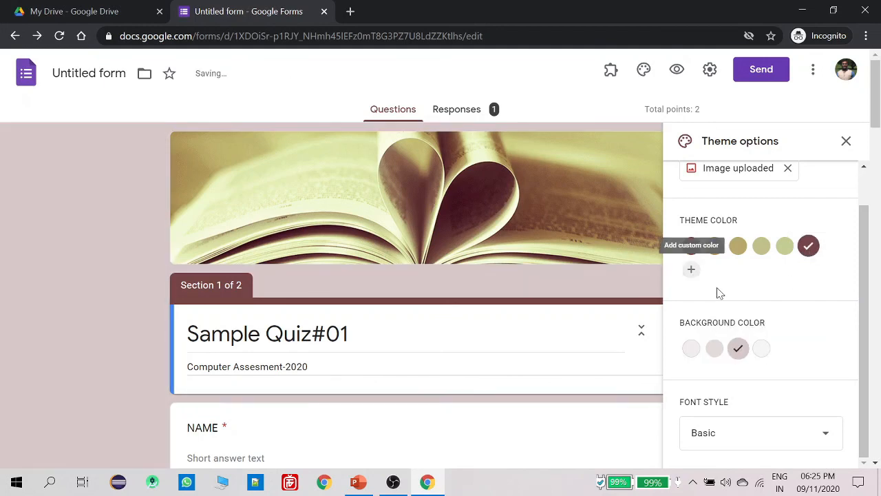
scroll(720, 294, "up", 1)
left_click(848, 141)
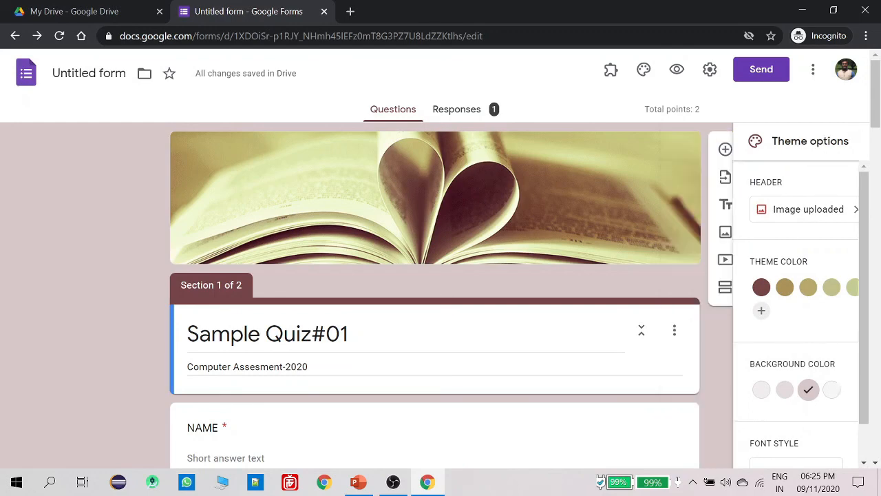
Change the form's font style to Playful
left_click(644, 71)
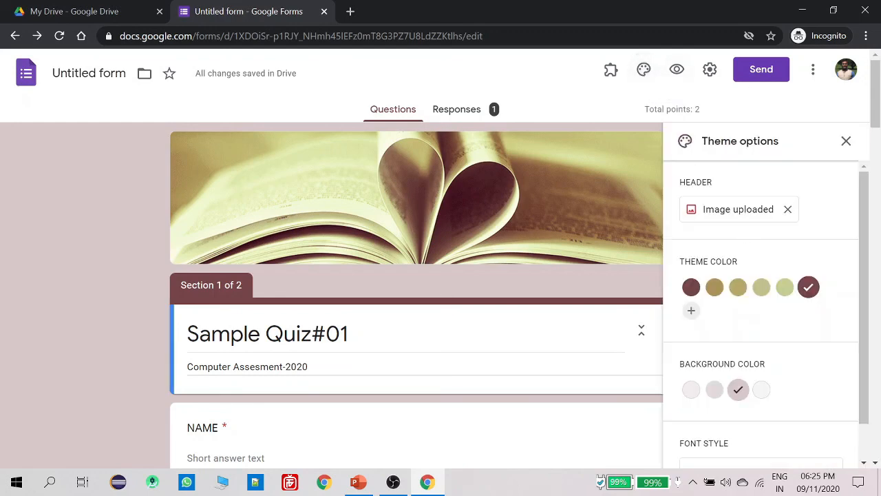
scroll(736, 266, "down", 1)
left_click(742, 444)
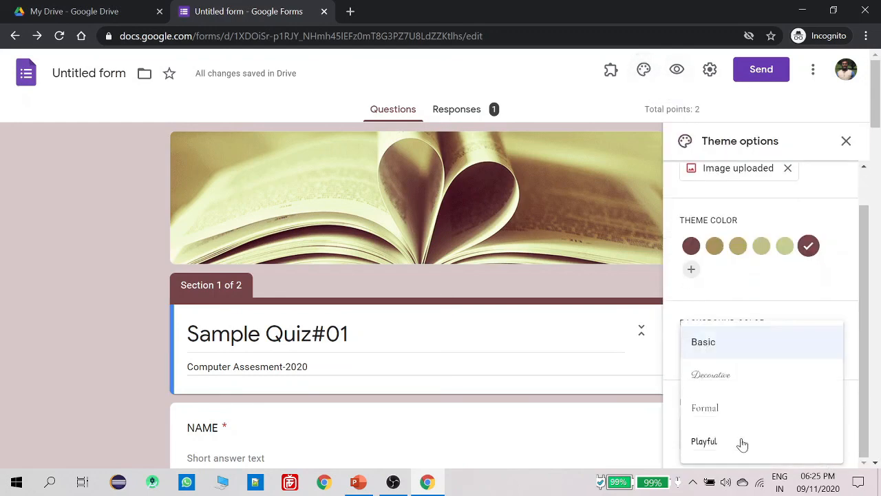
left_click(716, 440)
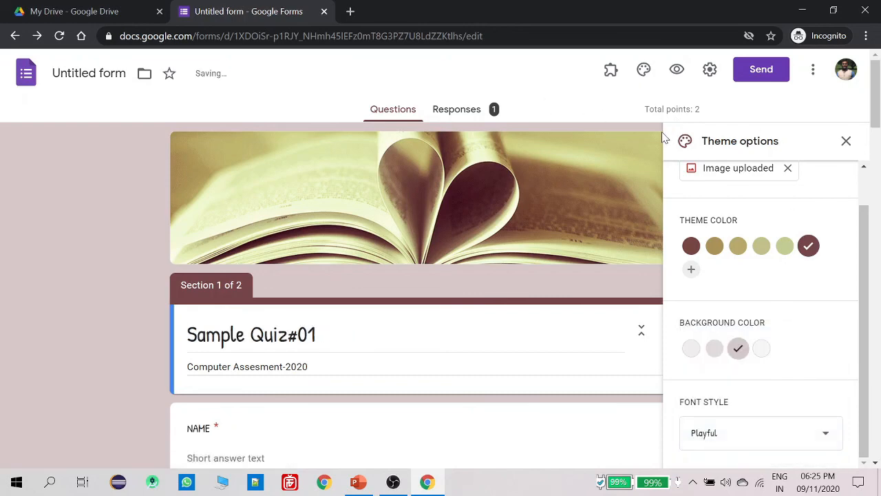
scroll(771, 177, "up", 1)
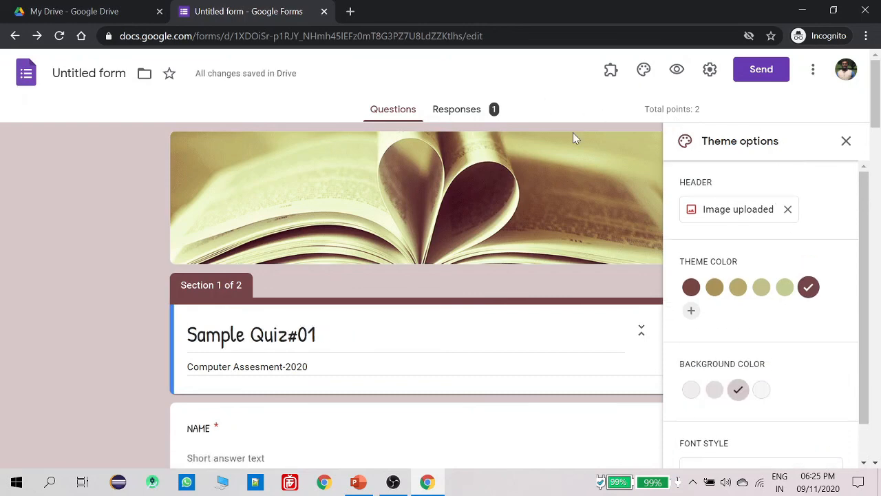
left_click(466, 112)
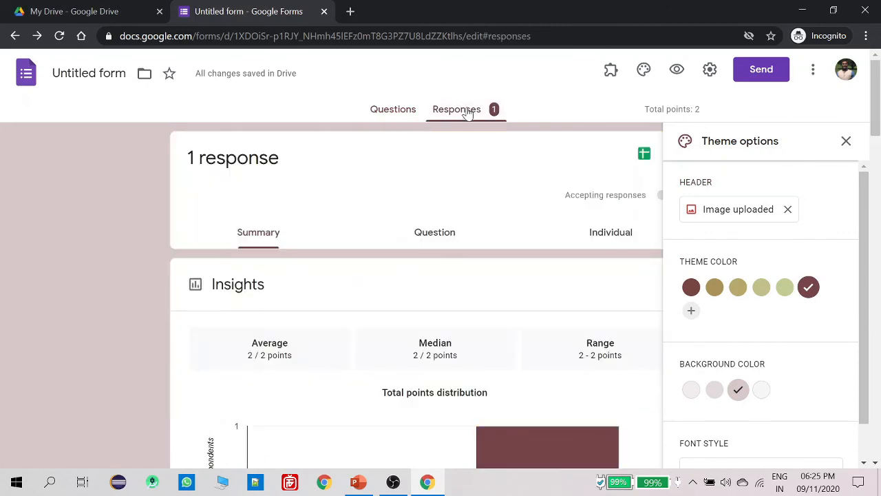
left_click(846, 140)
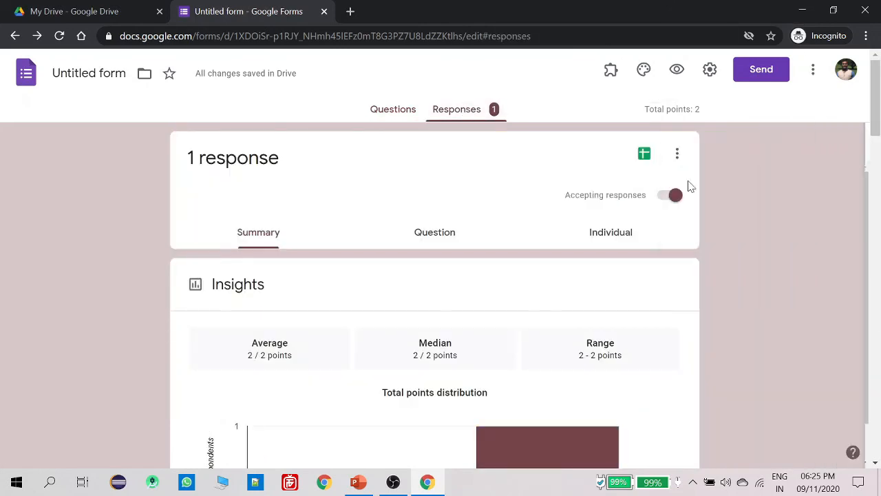
scroll(338, 264, "down", 1)
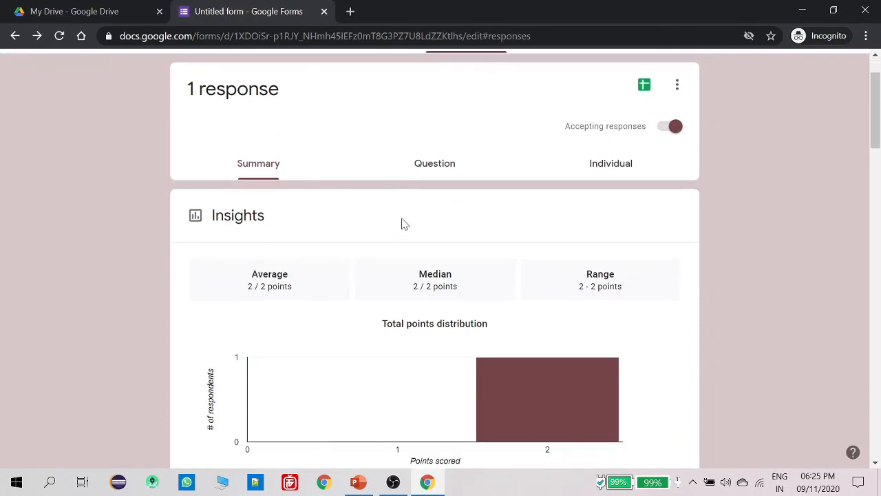
scroll(500, 238, "up", 1)
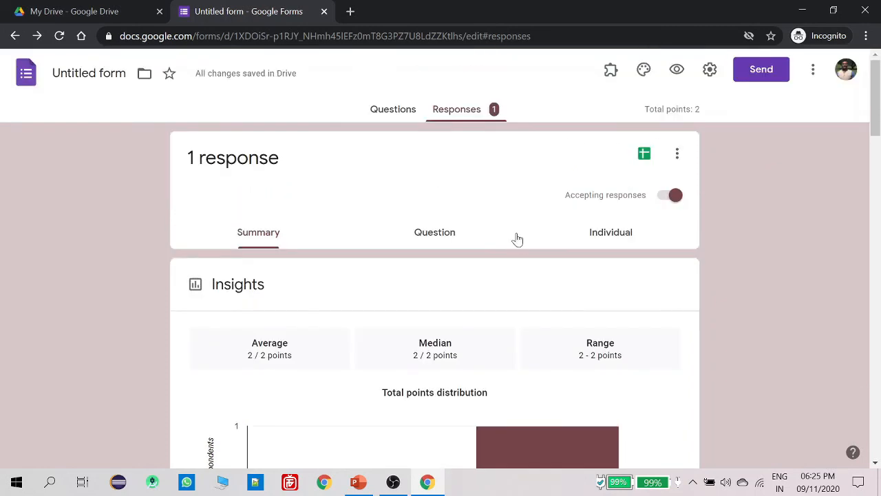
scroll(518, 239, "down", 15)
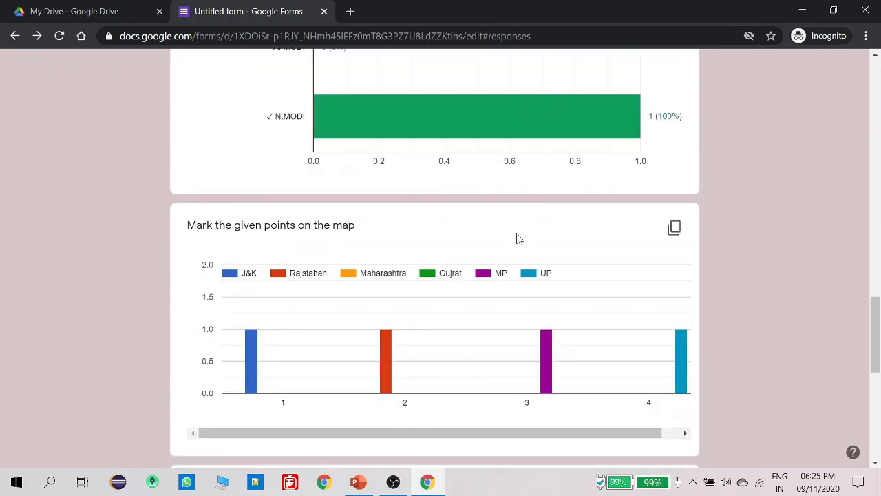
scroll(518, 239, "down", 6)
scroll(518, 239, "up", 2)
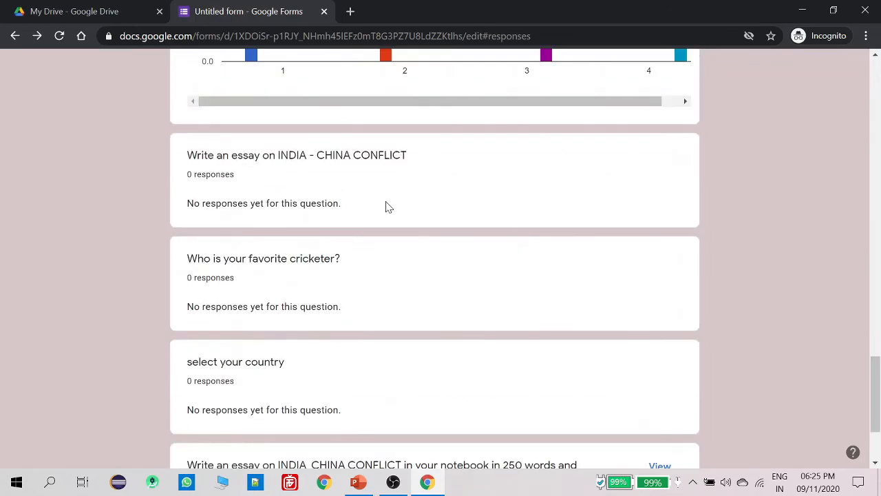
scroll(415, 233, "down", 2)
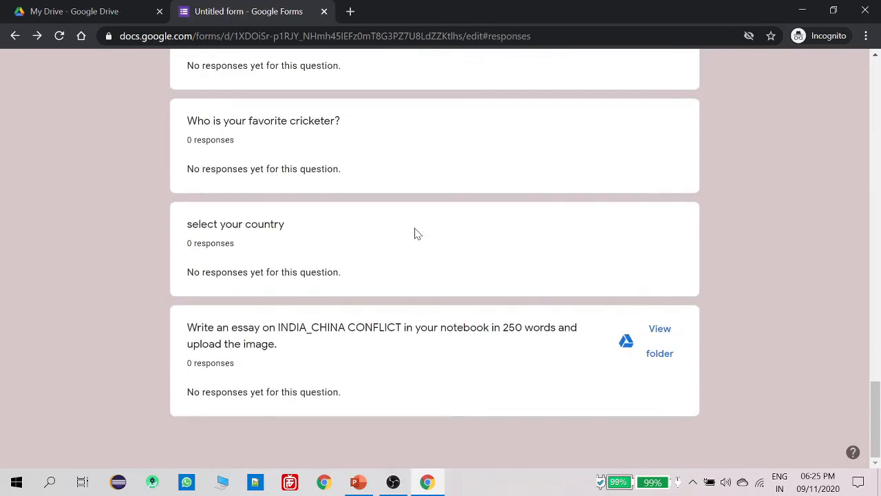
scroll(415, 233, "up", 10)
scroll(415, 234, "up", 8)
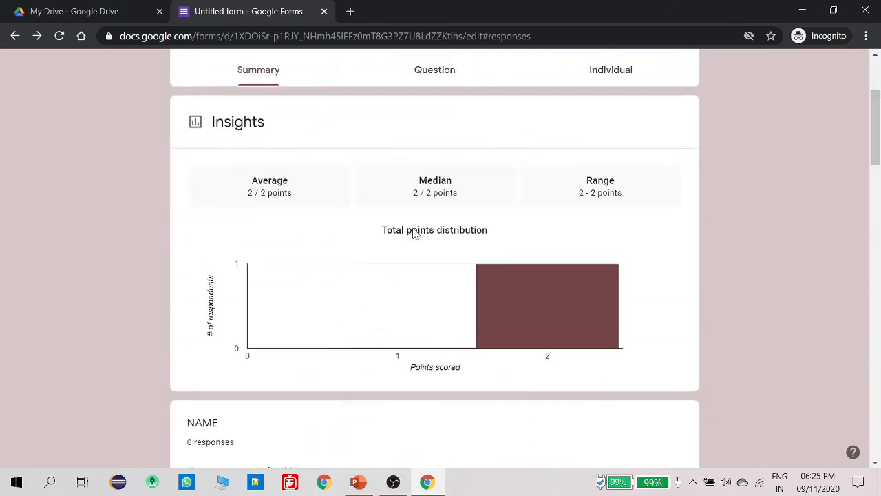
Download the responses as CSV twice and show the newest zip in its Downloads folder
left_click(675, 154)
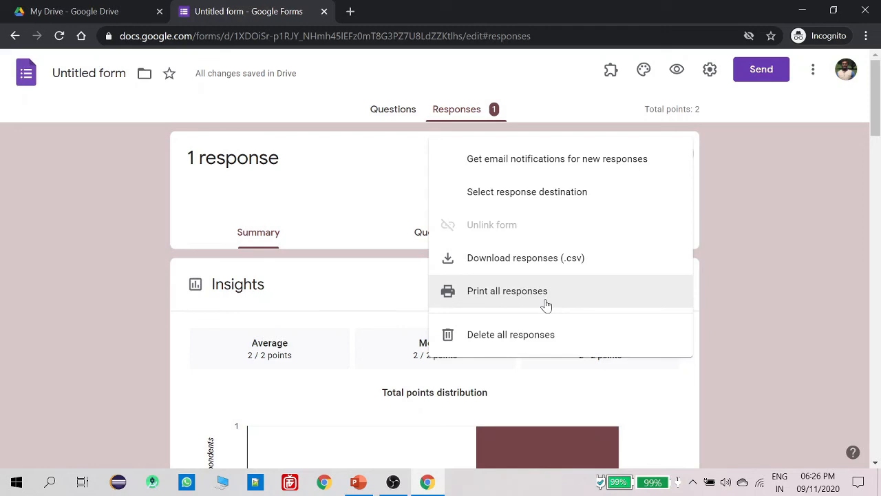
left_click(506, 261)
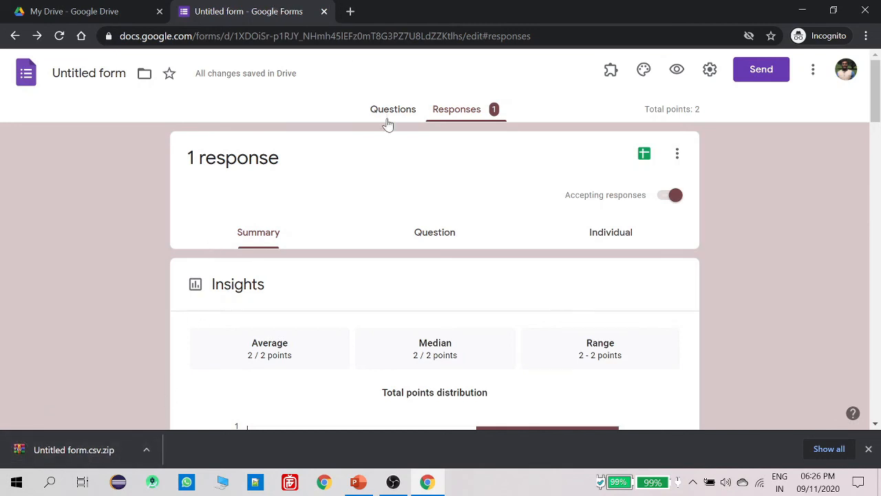
left_click(677, 156)
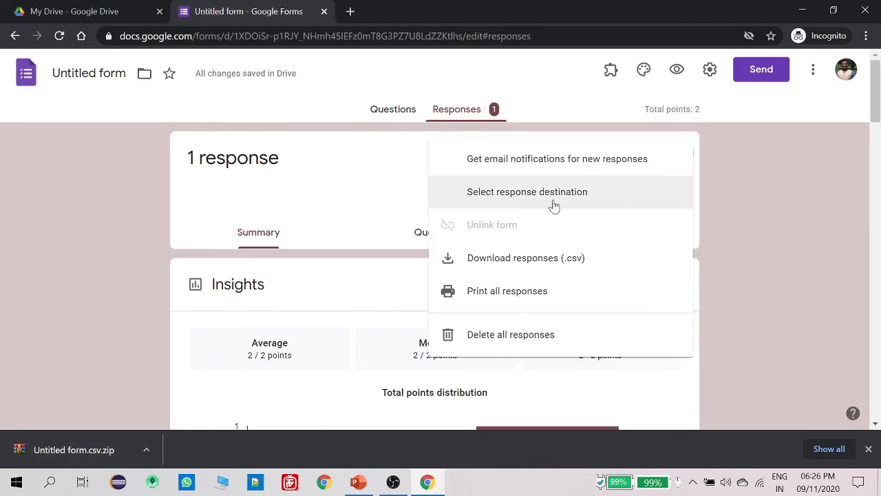
left_click(526, 274)
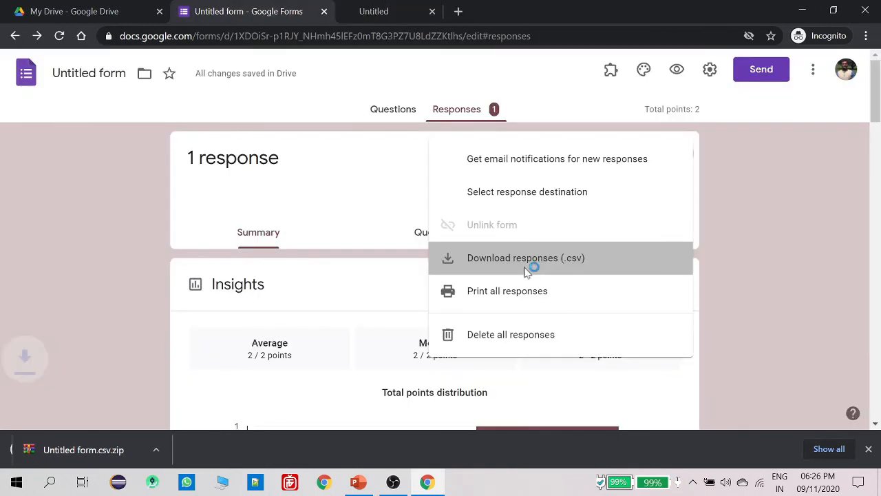
left_click(146, 451)
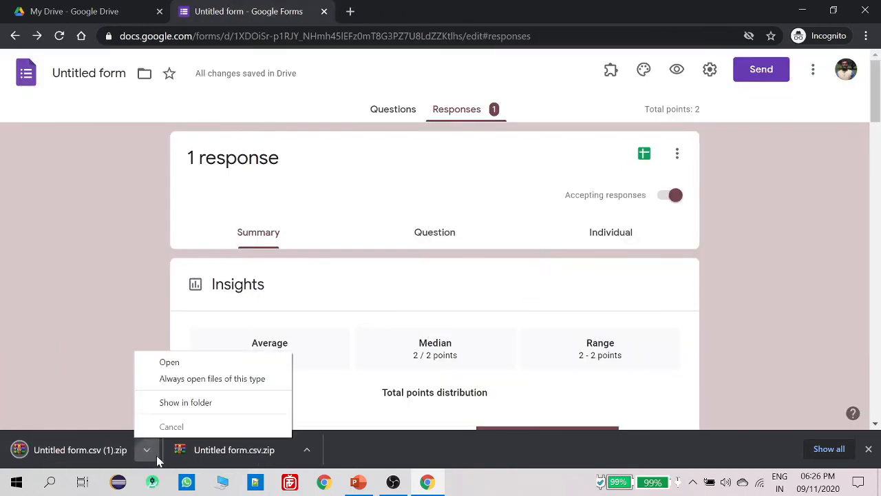
left_click(198, 403)
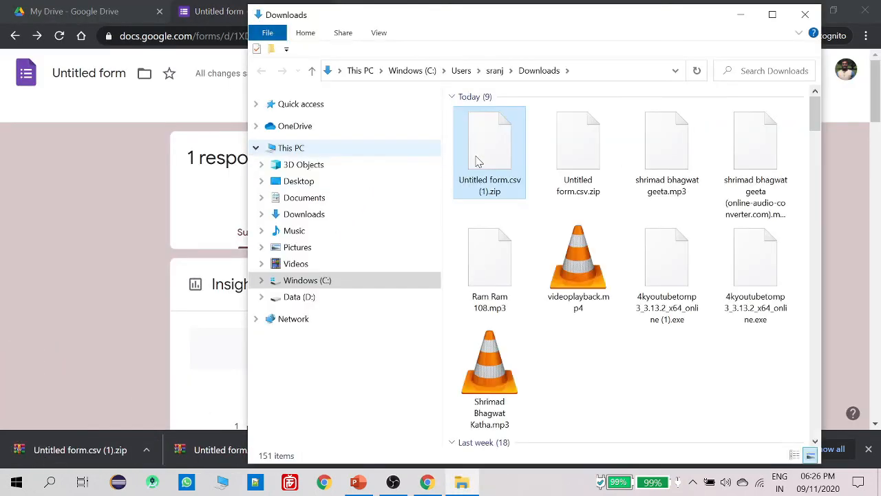
Extract 'Untitled form.csv' into Downloads from the zip and open it in Excel
right_click(488, 162)
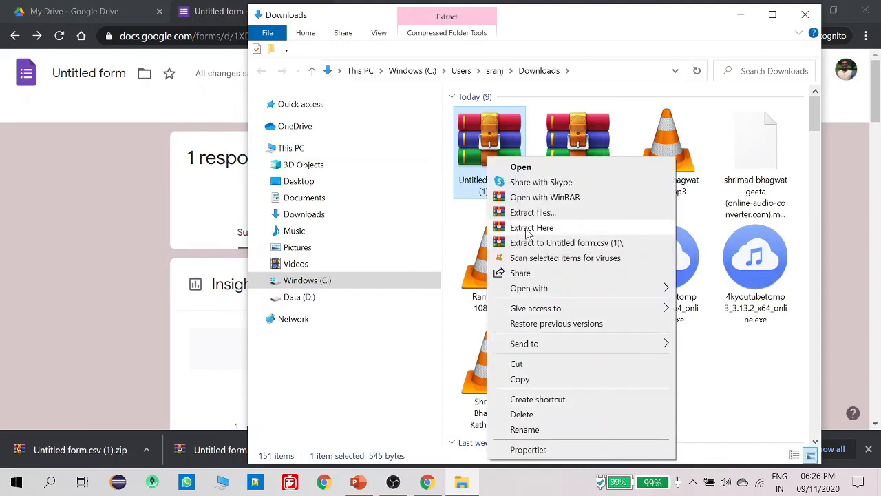
left_click(526, 228)
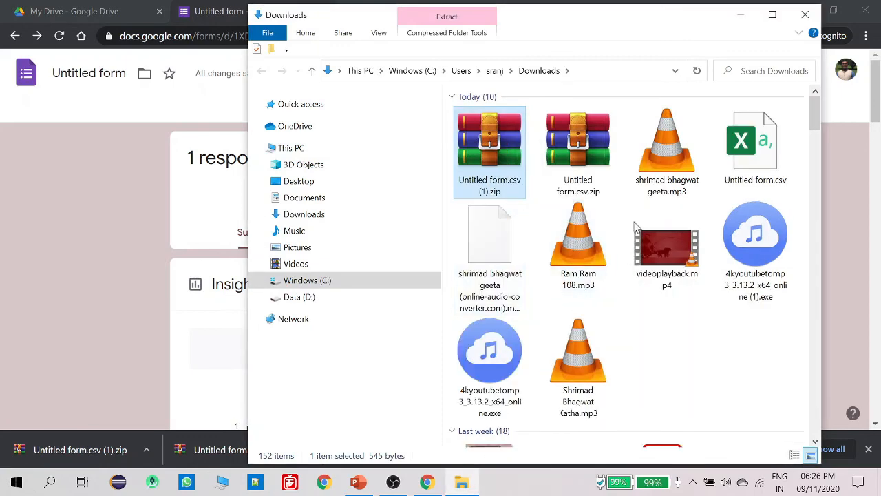
double_click(742, 170)
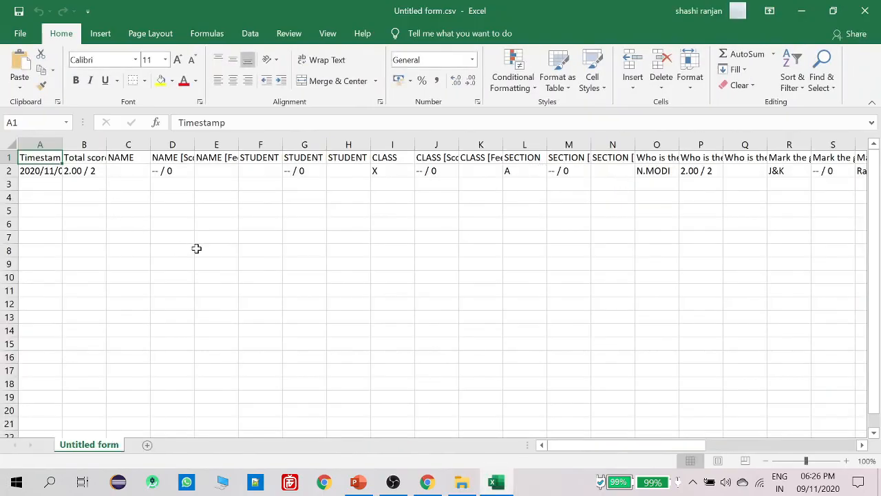
Auto-fit columns A, B, C and E to show the timestamp, Total score and NAME [Feedback] headings
left_click(196, 248)
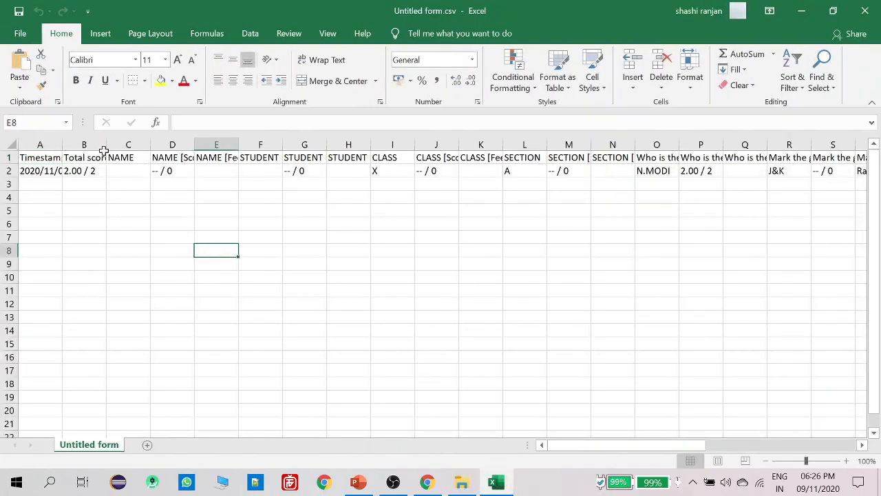
left_click_drag(60, 145, 61, 144)
double_click(60, 145)
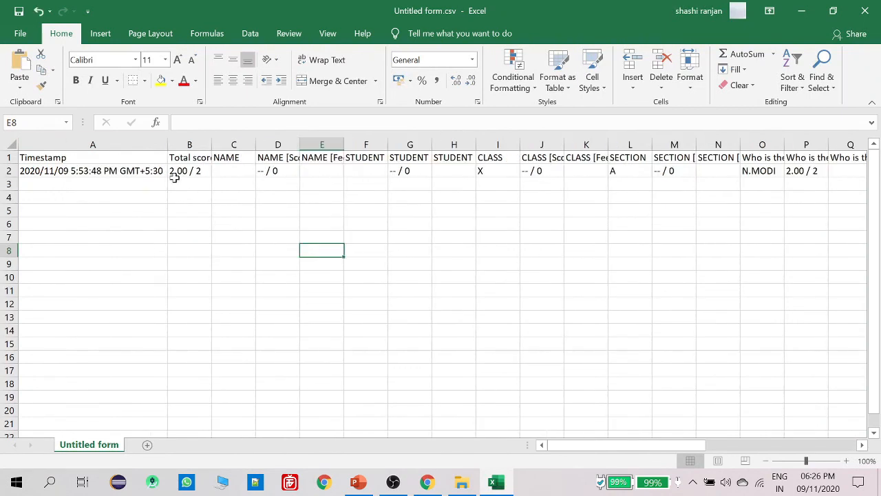
left_click(58, 170)
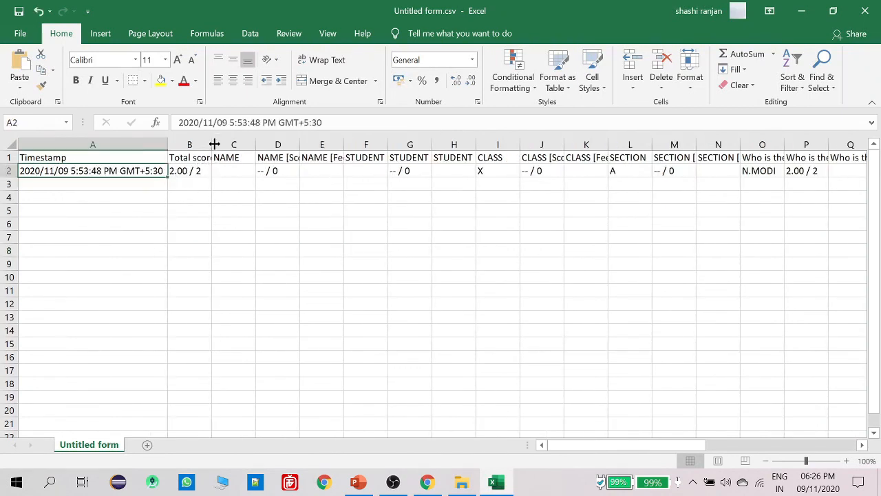
double_click(213, 146)
left_click(214, 168)
double_click(259, 143)
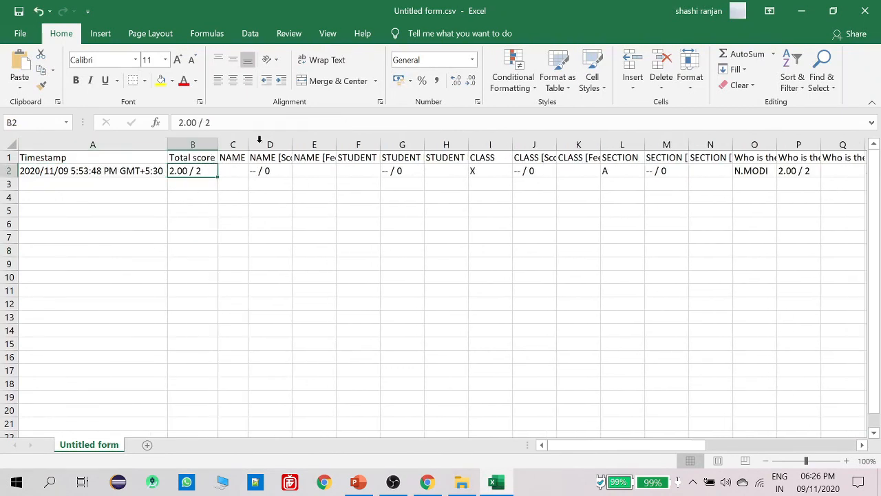
left_click(231, 170)
left_click(260, 170)
left_click(330, 172)
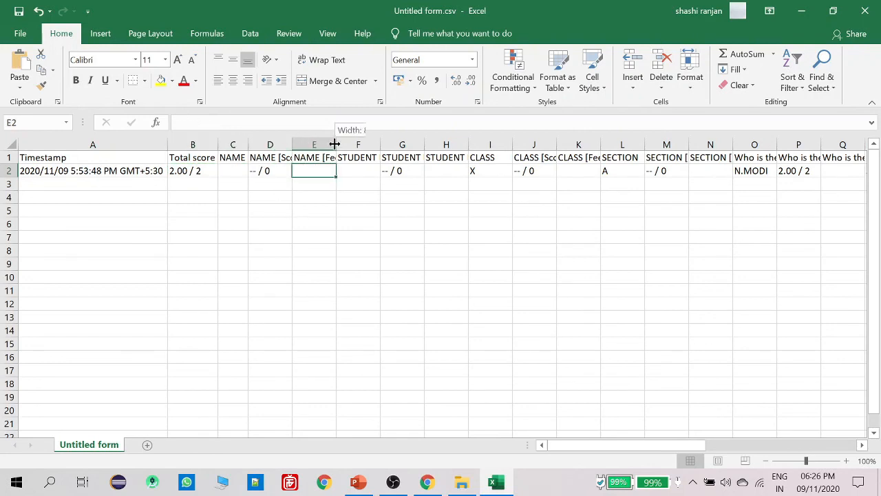
double_click(336, 144)
Auto-fit columns Y, X and W to their headers, then close the CSV without saving
left_click_drag(577, 172, 371, 190)
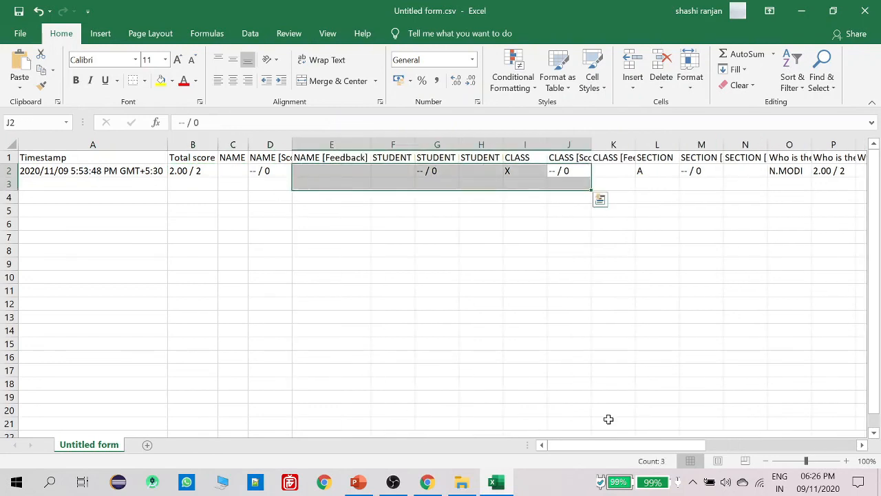
left_click_drag(586, 446, 740, 446)
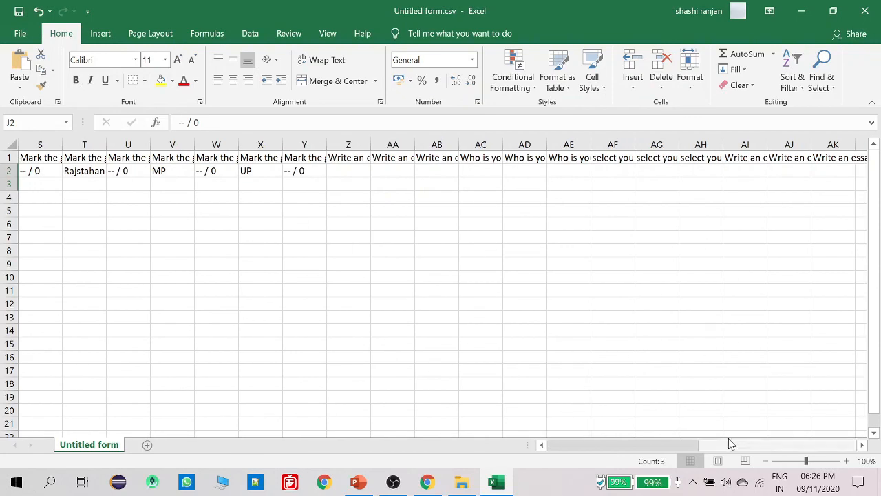
double_click(327, 144)
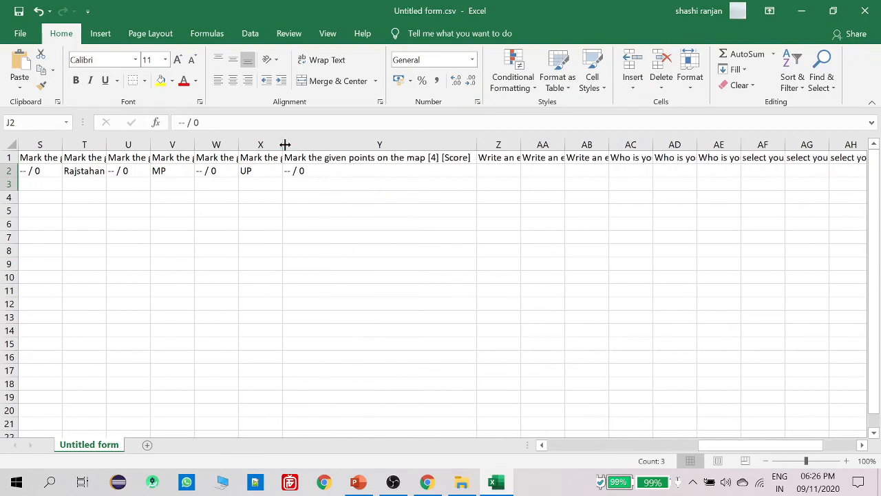
double_click(282, 144)
double_click(236, 142)
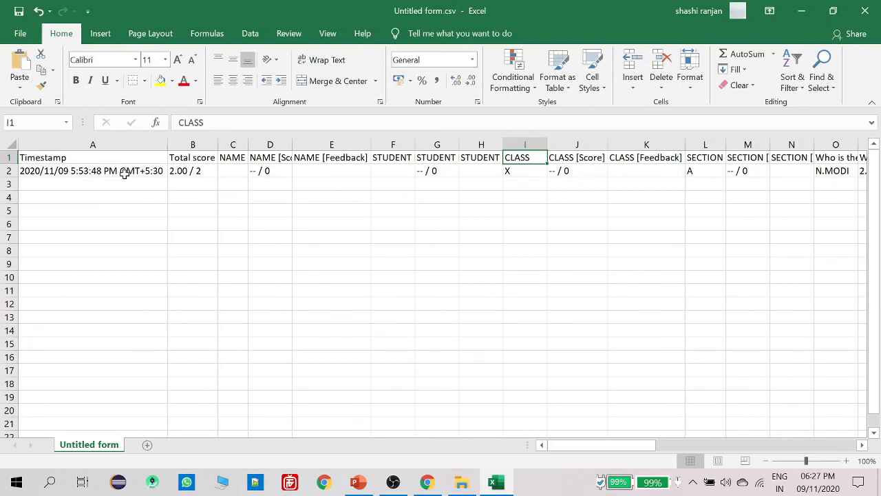
left_click(214, 170)
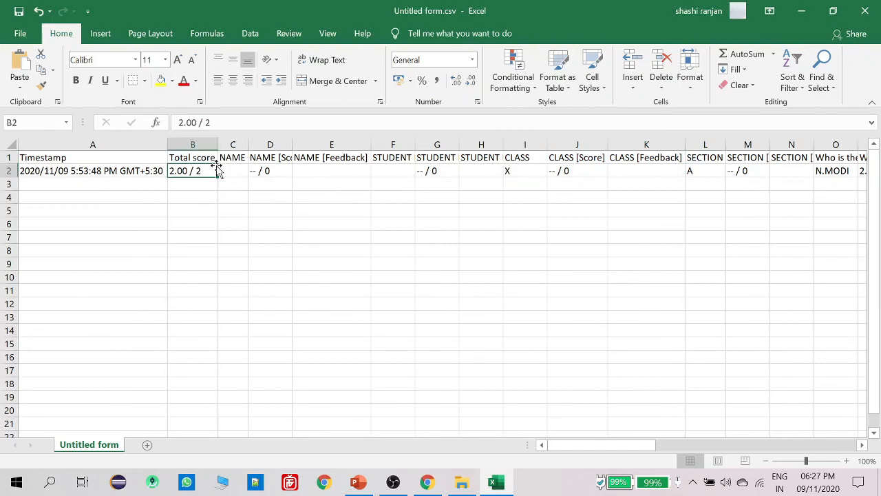
left_click(305, 168)
left_click_drag(47, 184, 454, 185)
left_click_drag(69, 198, 529, 199)
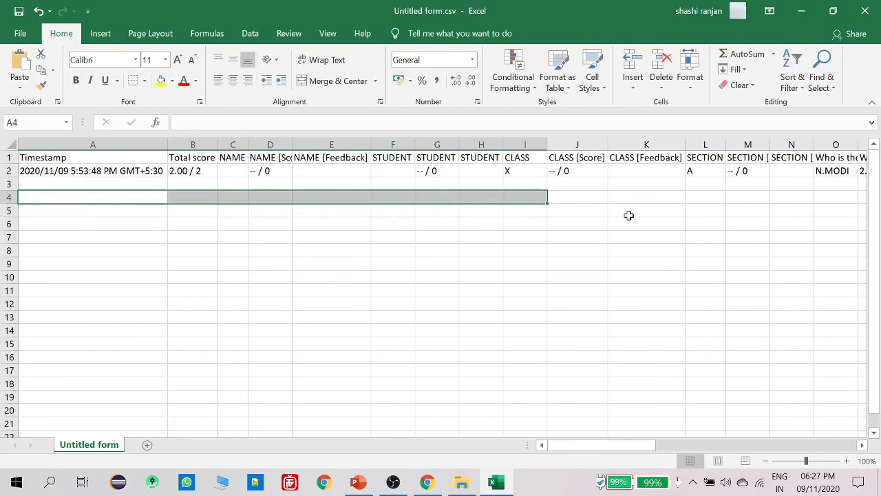
left_click(867, 10)
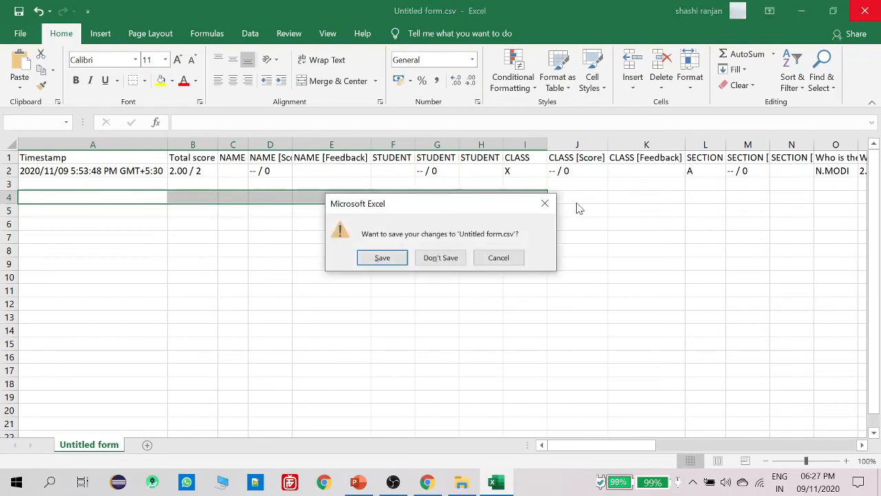
left_click(448, 256)
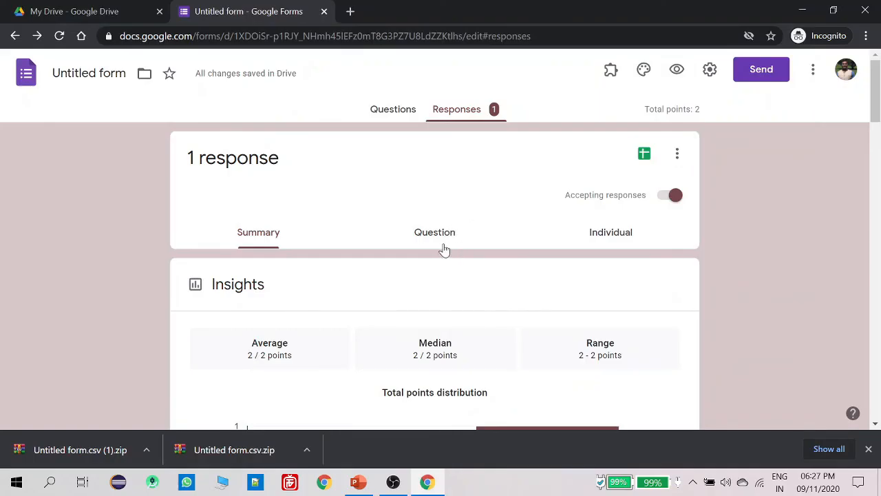
scroll(410, 260, "down", 3)
scroll(410, 284, "down", 6)
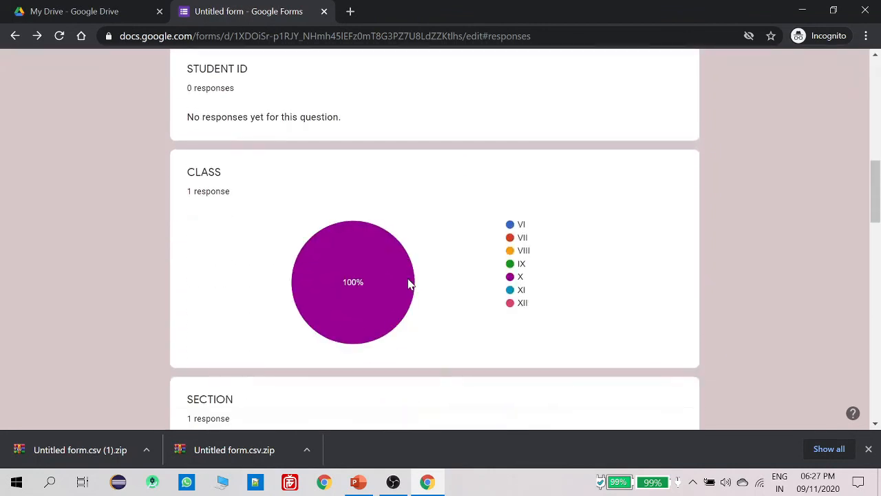
scroll(410, 284, "up", 10)
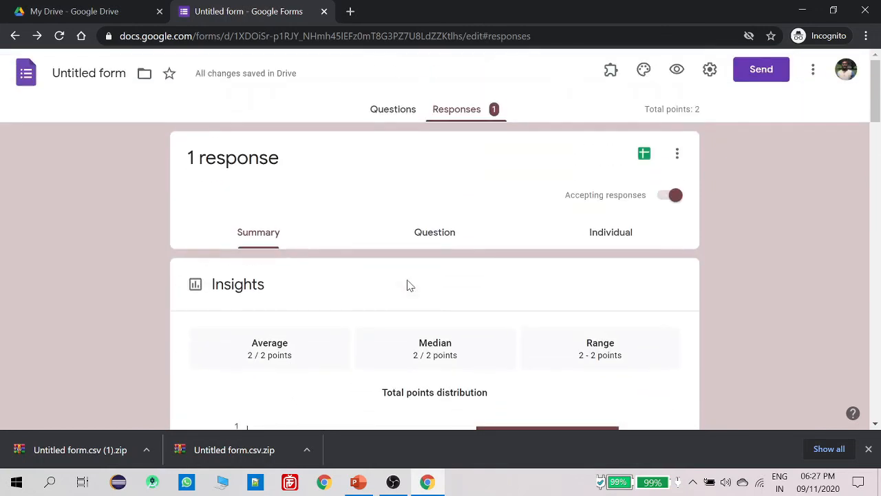